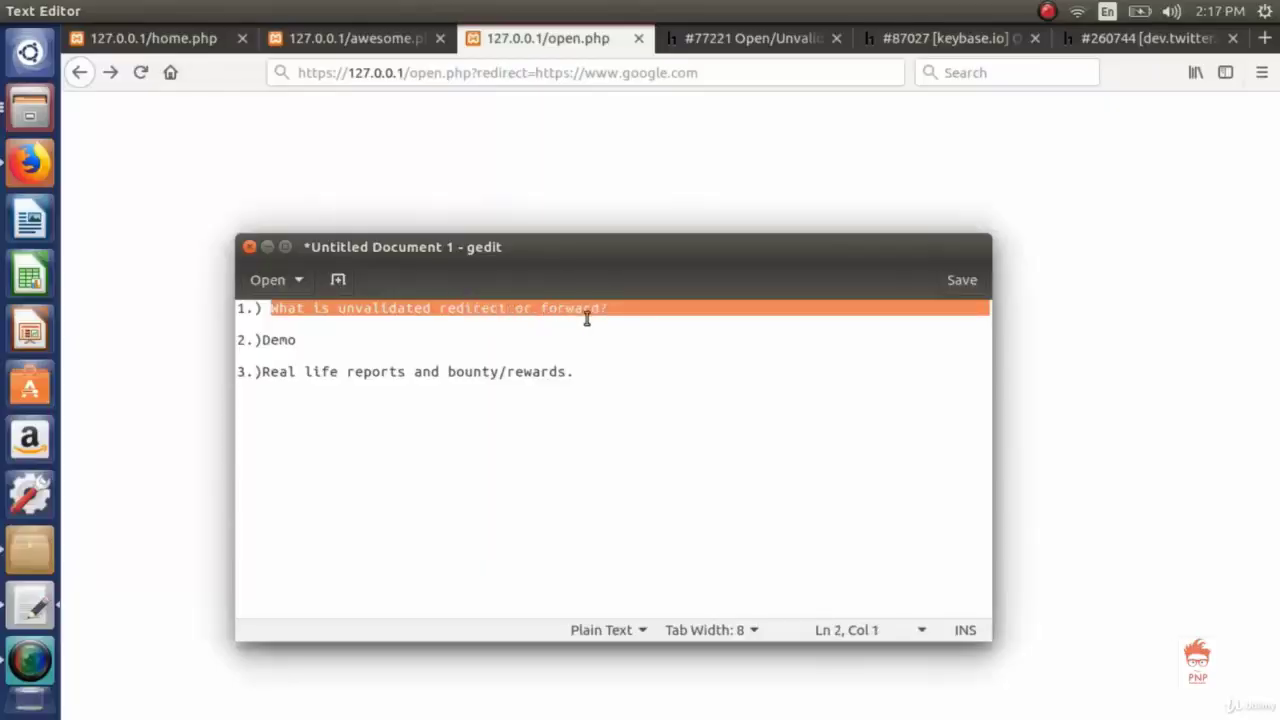
Step: Highlight the outline topics in the text document: unvalidated redirect or forward, Demo, and Real life reports and bounty/rewards
left_click_drag(262, 340, 315, 341)
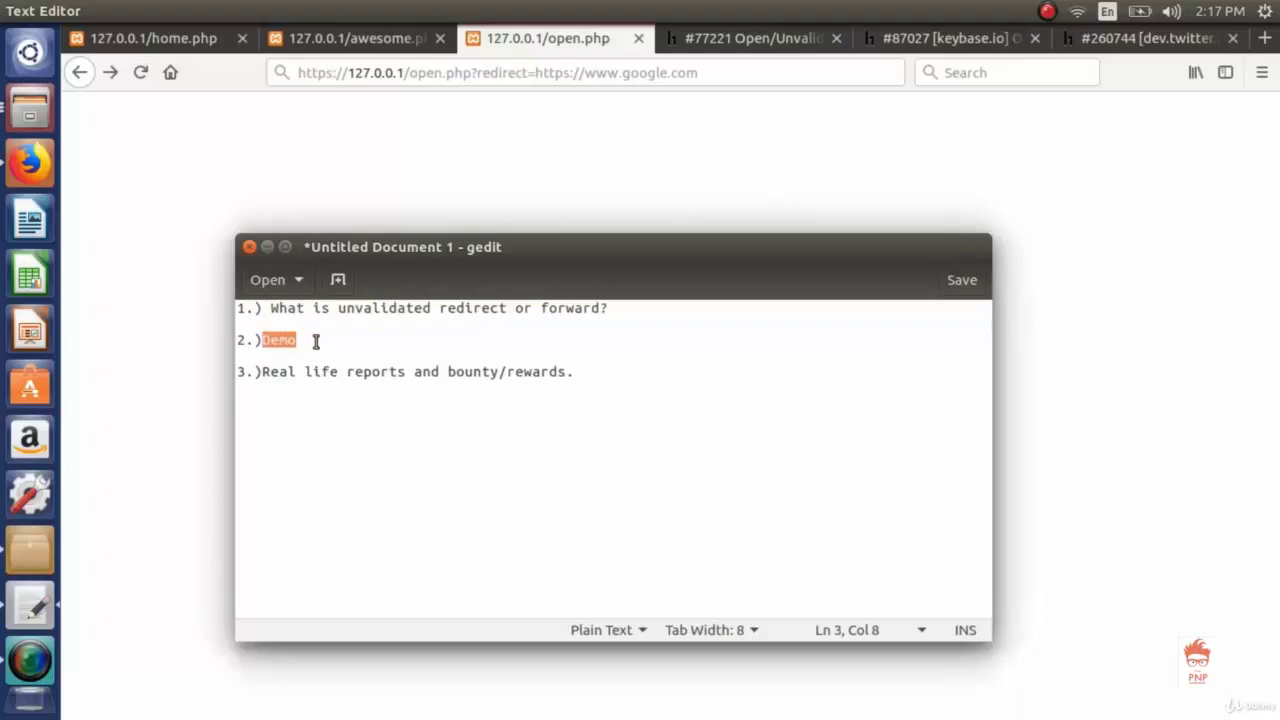
left_click_drag(262, 371, 518, 393)
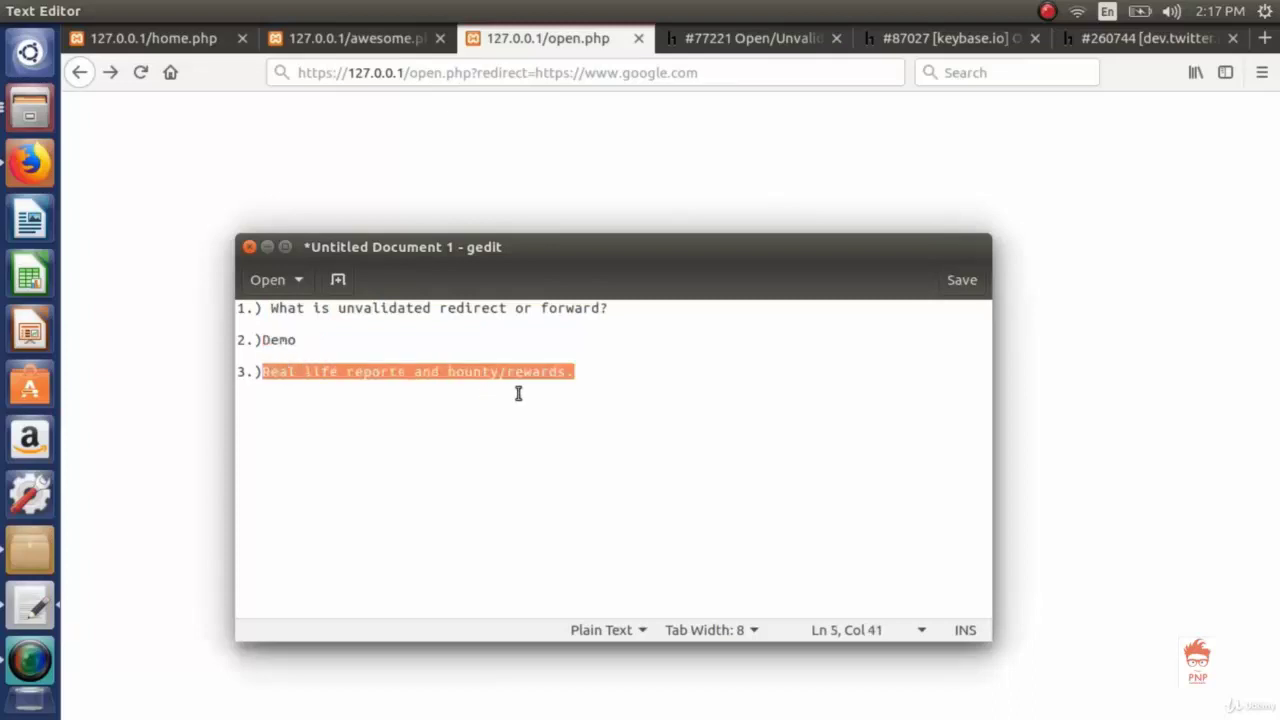
left_click_drag(272, 309, 596, 321)
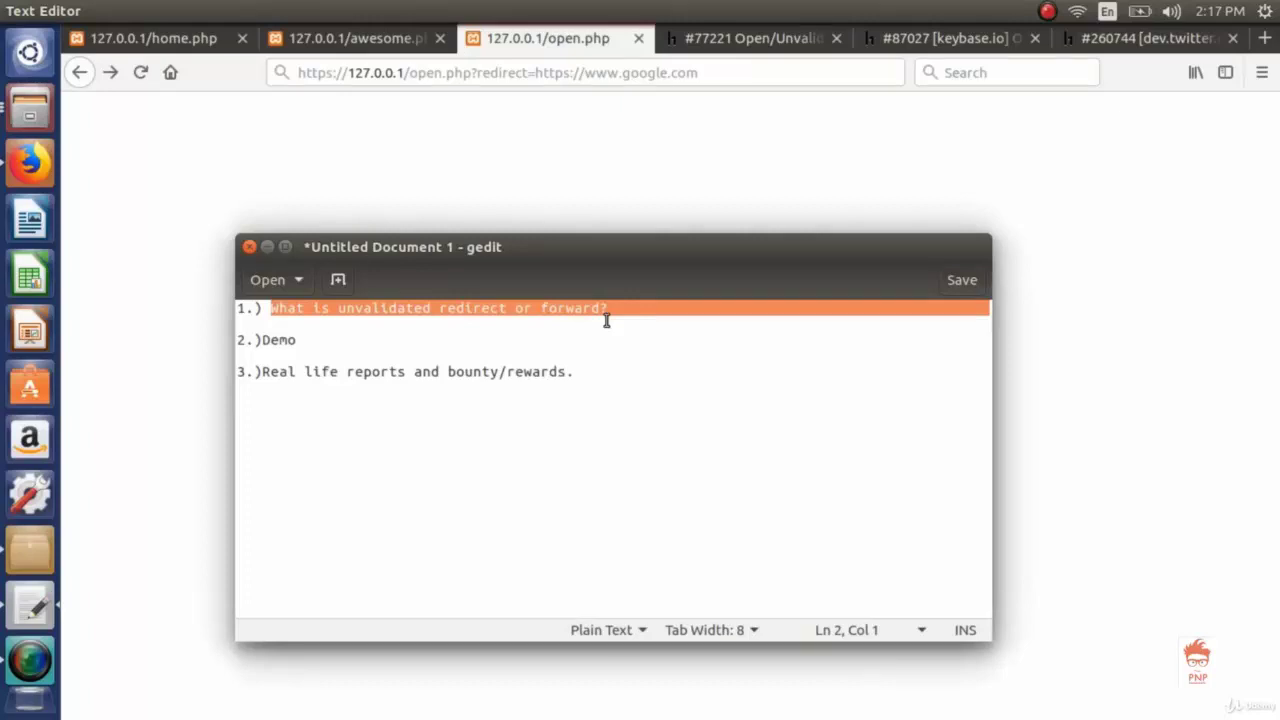
left_click(472, 326)
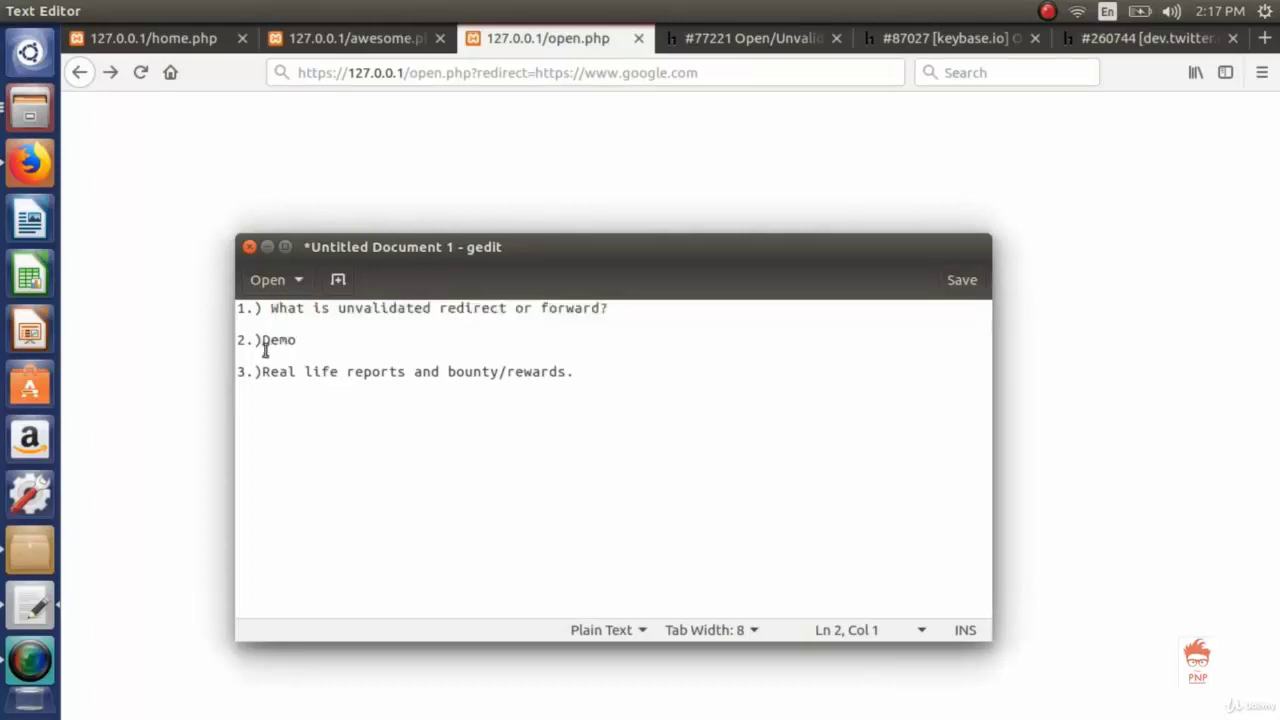
left_click_drag(265, 344, 306, 345)
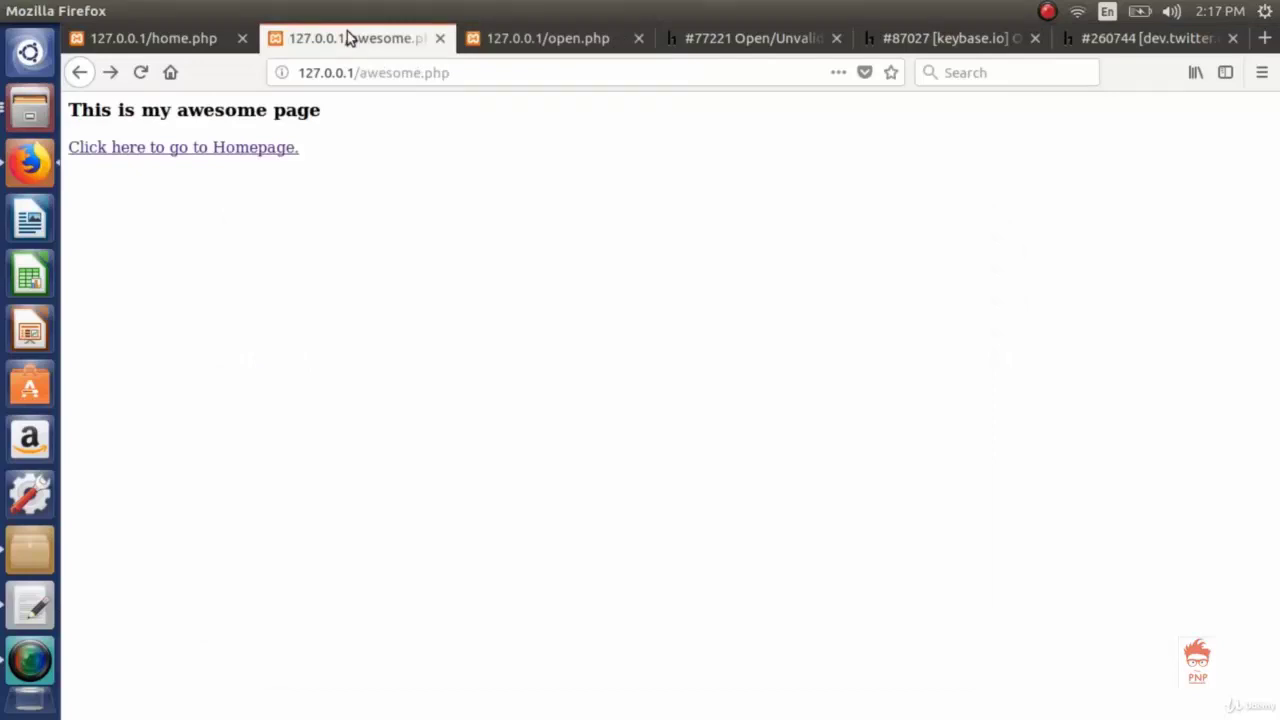
Step: Switch to Firefox and examine the awesome.php page's address, its 127.0.0.1 host part and its heading
left_click_drag(300, 74, 447, 75)
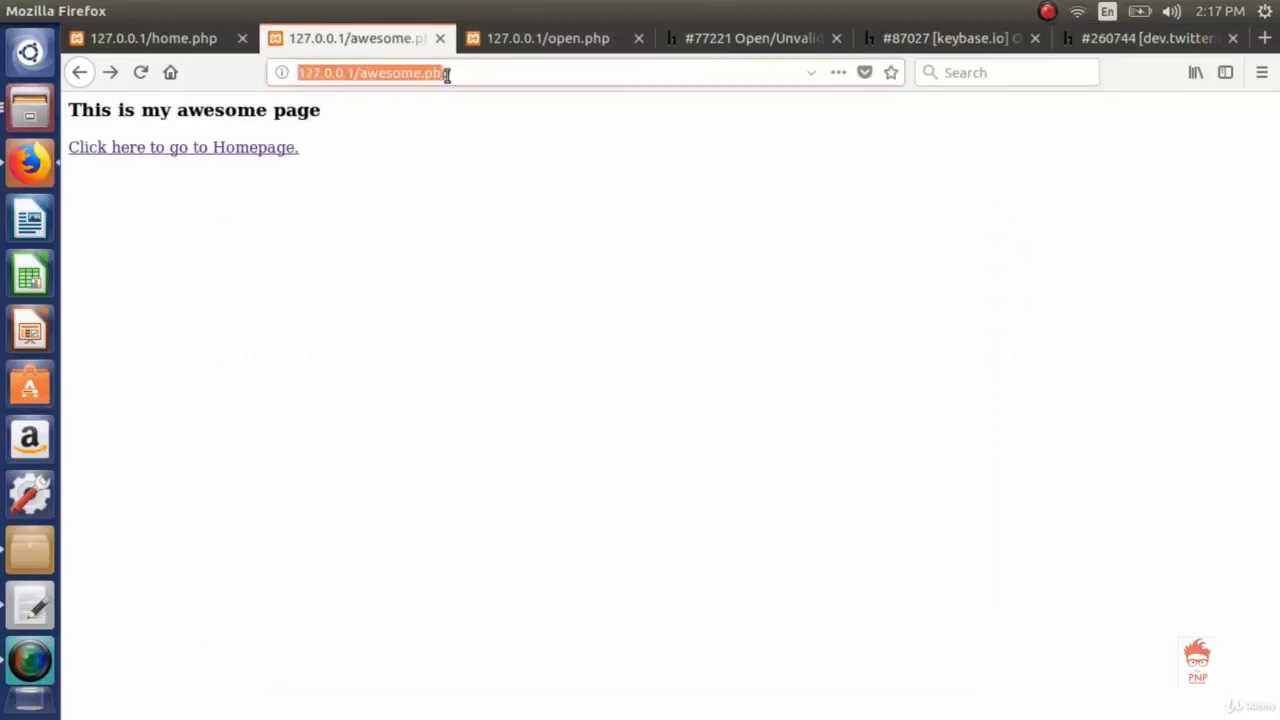
left_click(356, 73)
left_click_drag(356, 73, 297, 73)
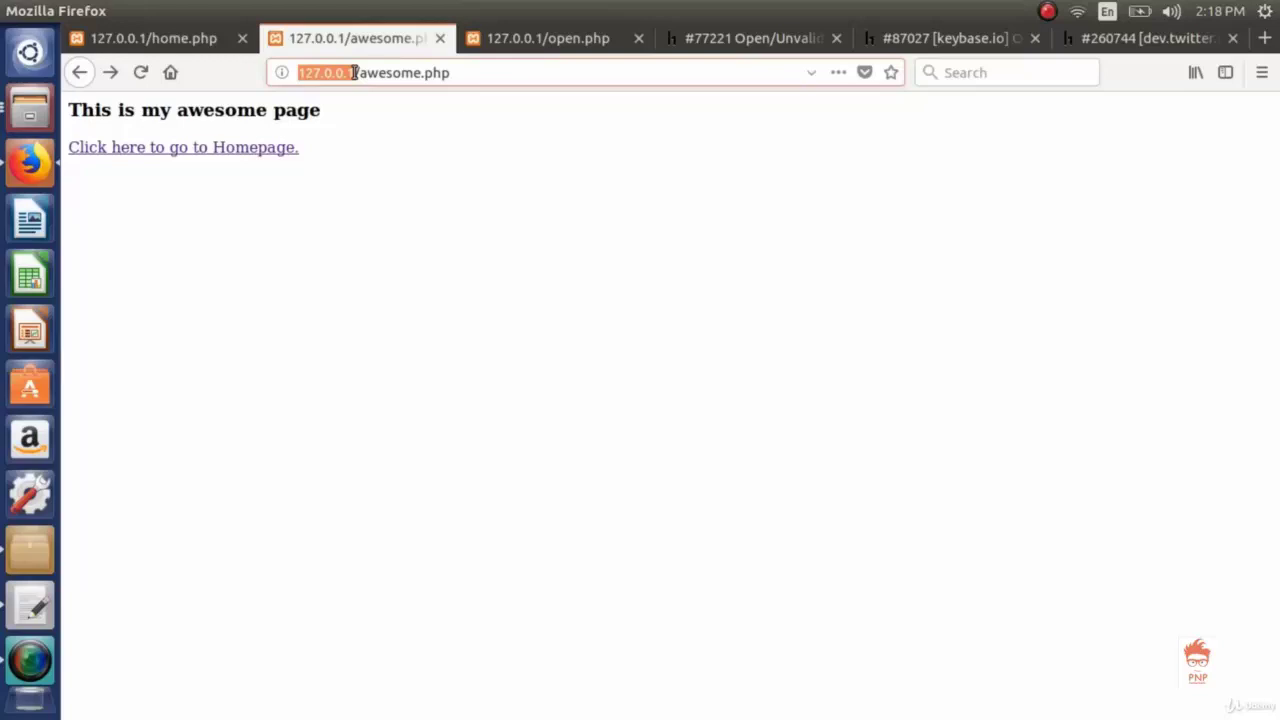
left_click(354, 73)
left_click_drag(354, 73, 300, 73)
left_click(466, 74)
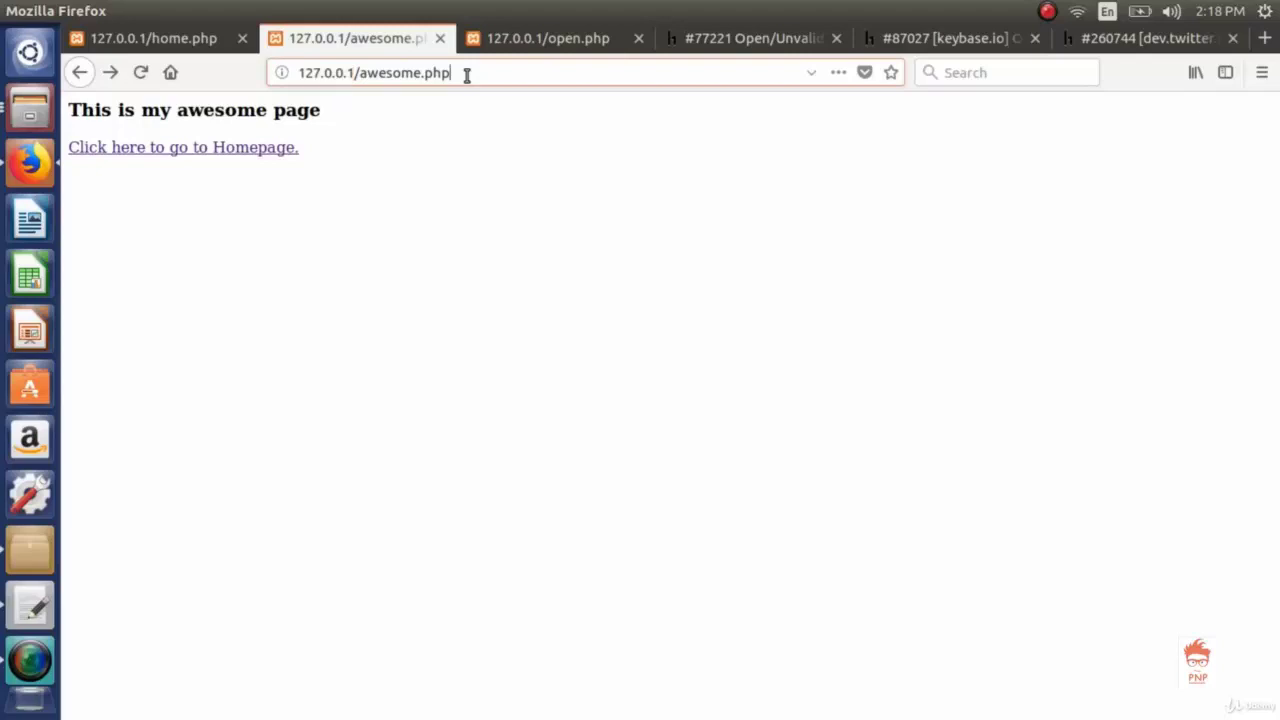
left_click_drag(466, 74, 299, 73)
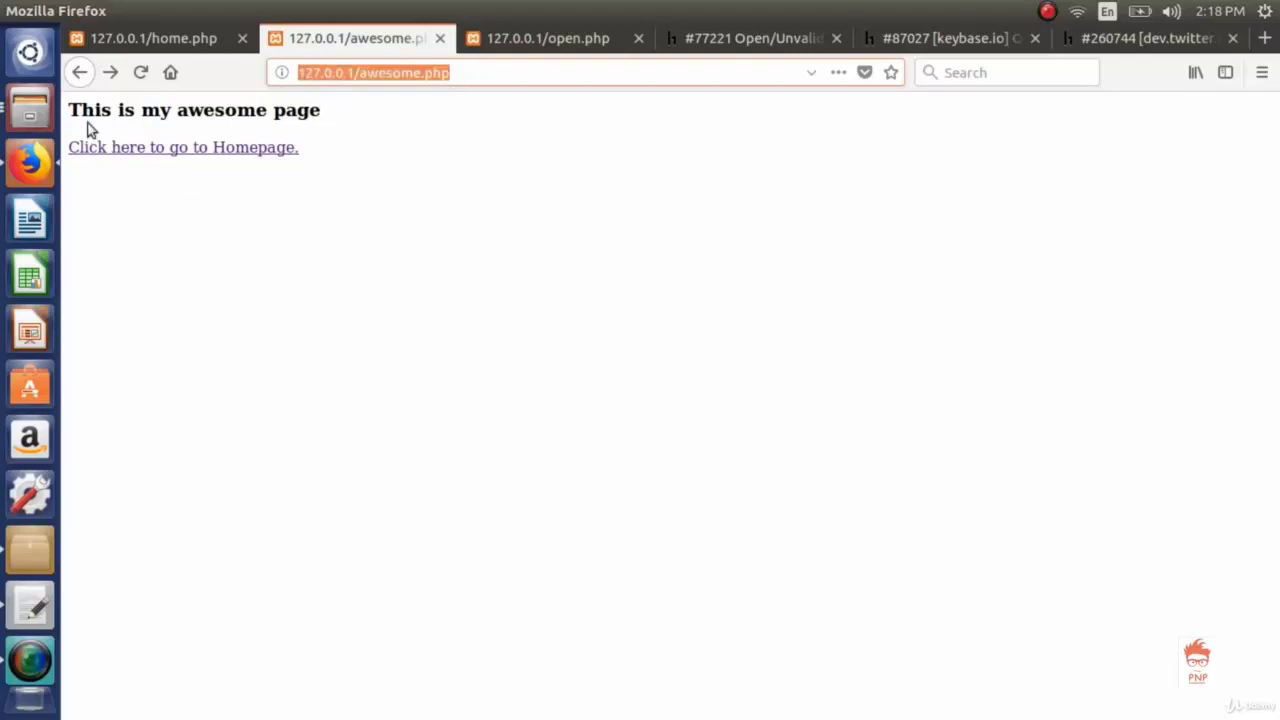
left_click_drag(70, 117, 309, 140)
left_click(346, 229)
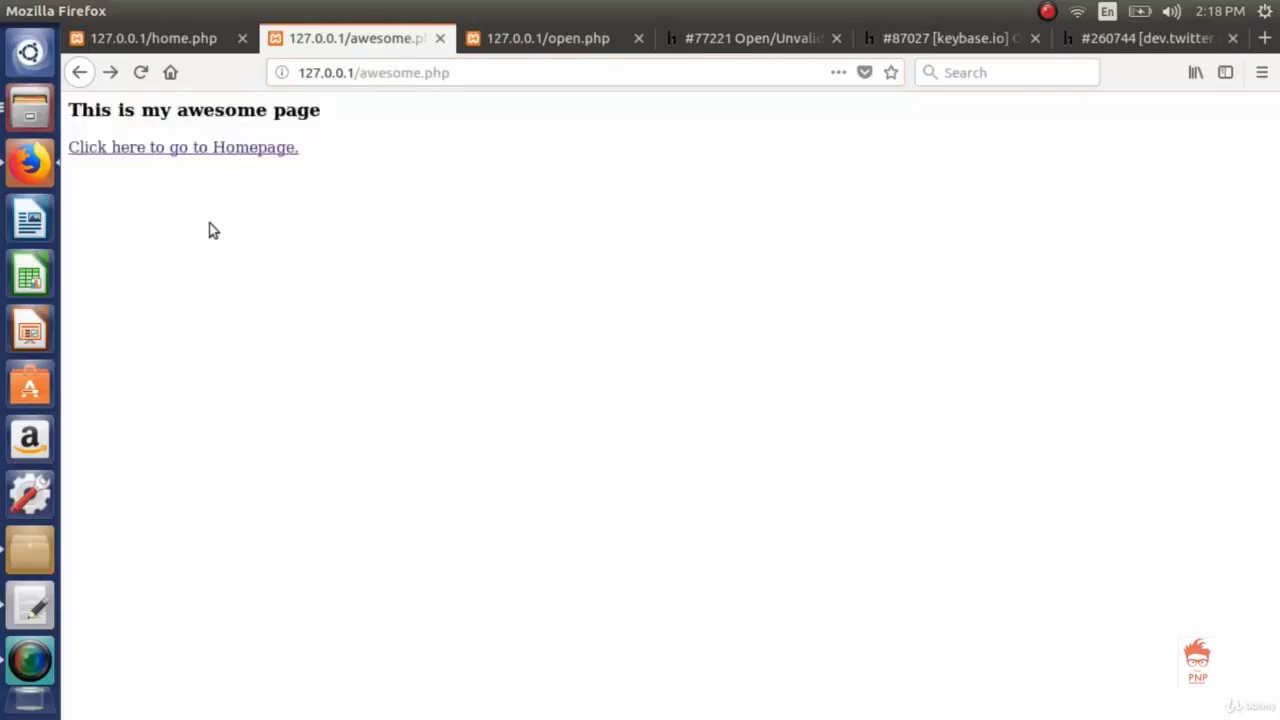
Step: Follow the homepage link on awesome.php, compare the result with the open home.php page, and return to awesome.php
left_click(219, 151)
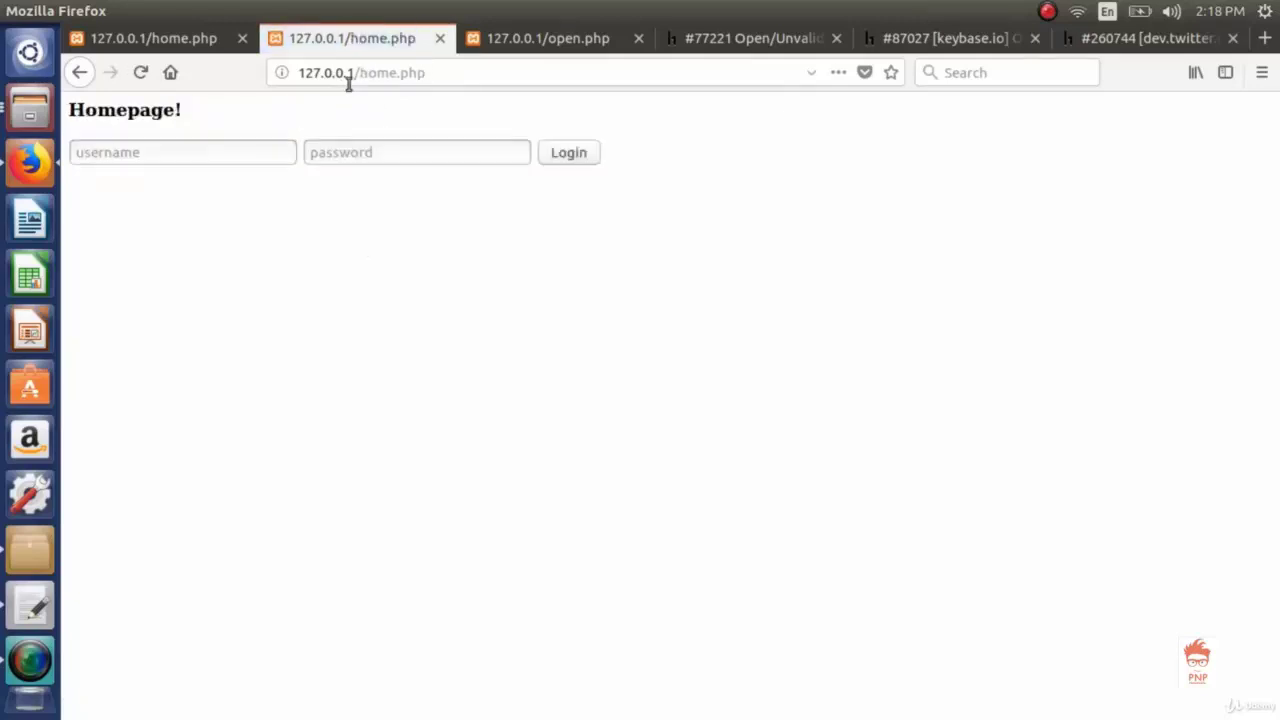
left_click(186, 45)
left_click(299, 42)
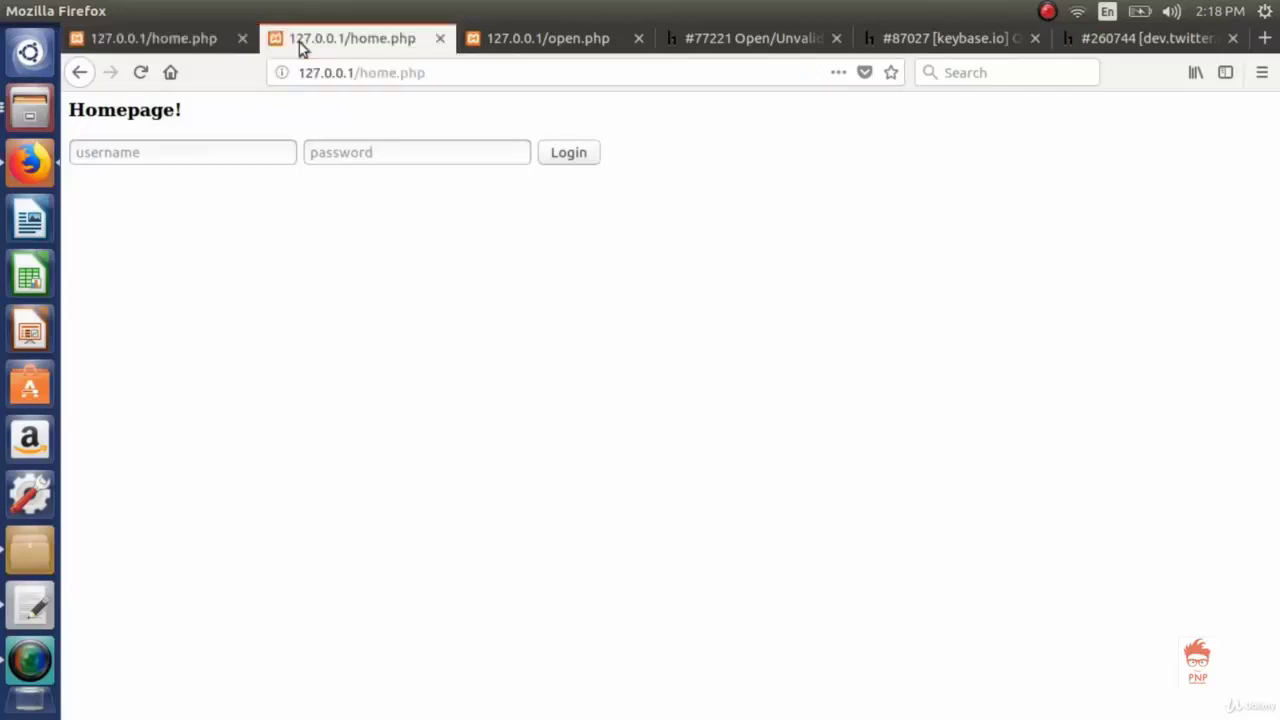
left_click(79, 76)
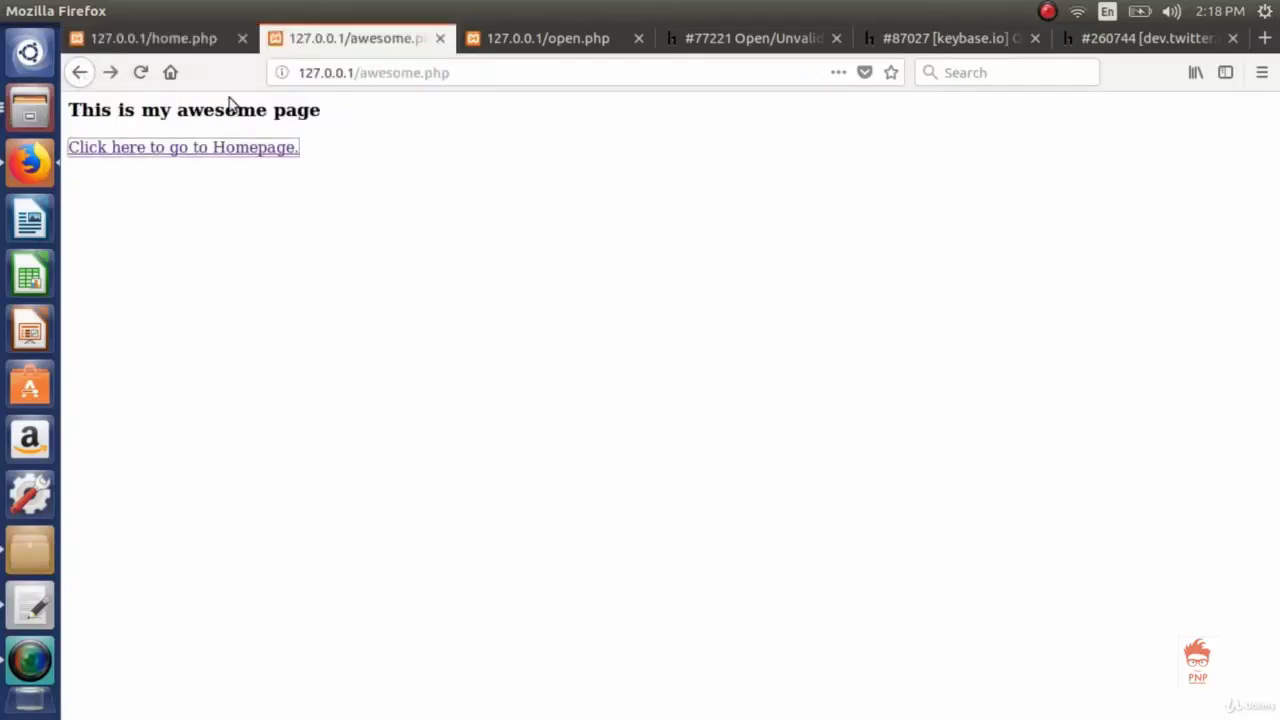
right_click(326, 207)
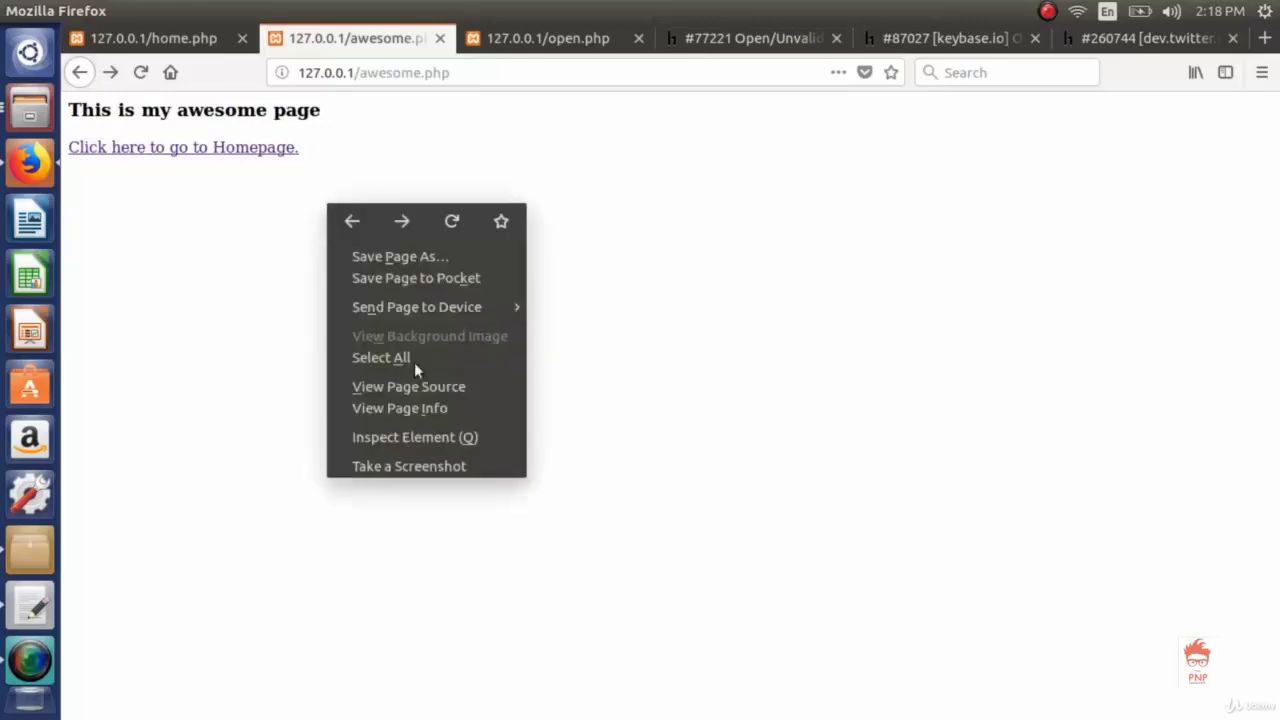
left_click(415, 390)
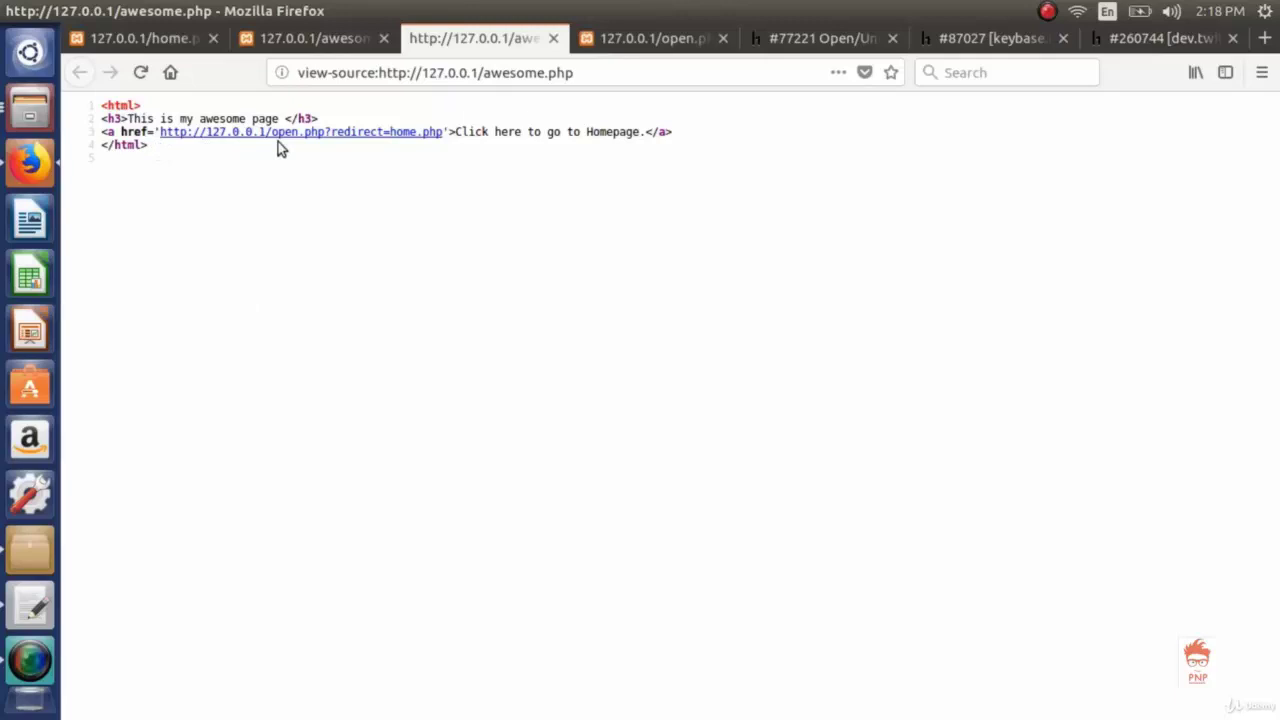
left_click_drag(446, 131, 243, 134)
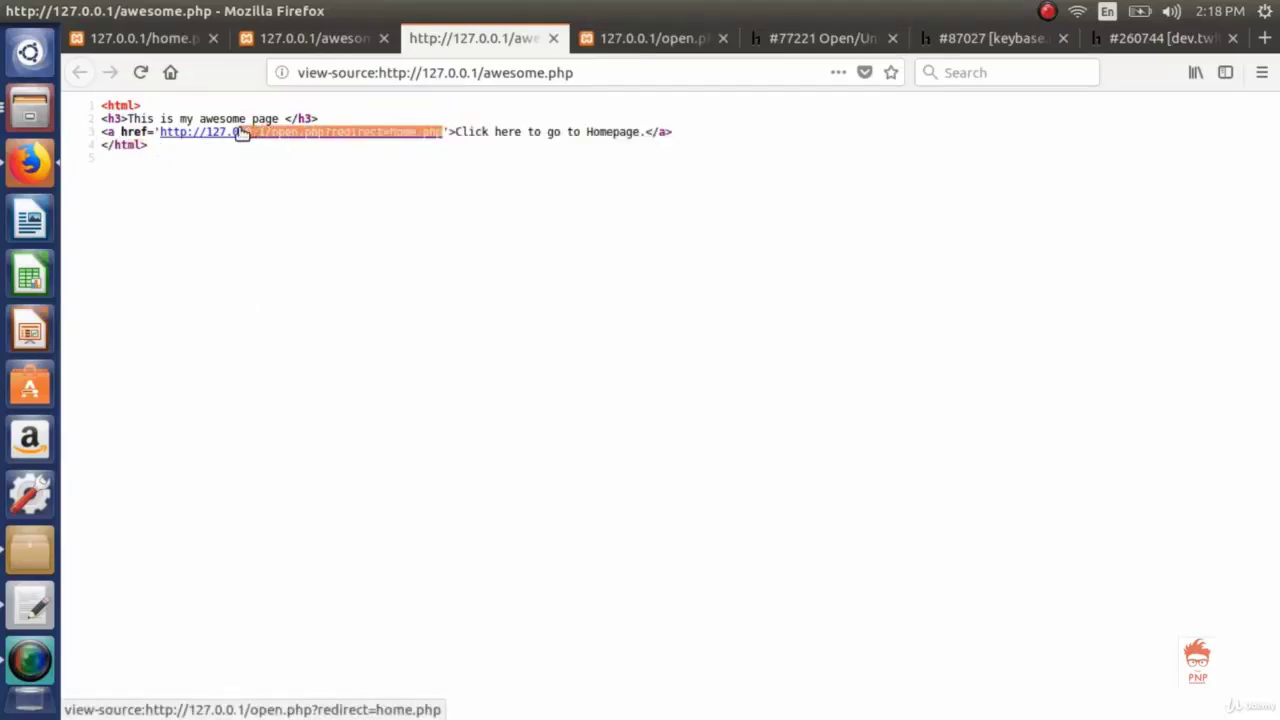
left_click(326, 143)
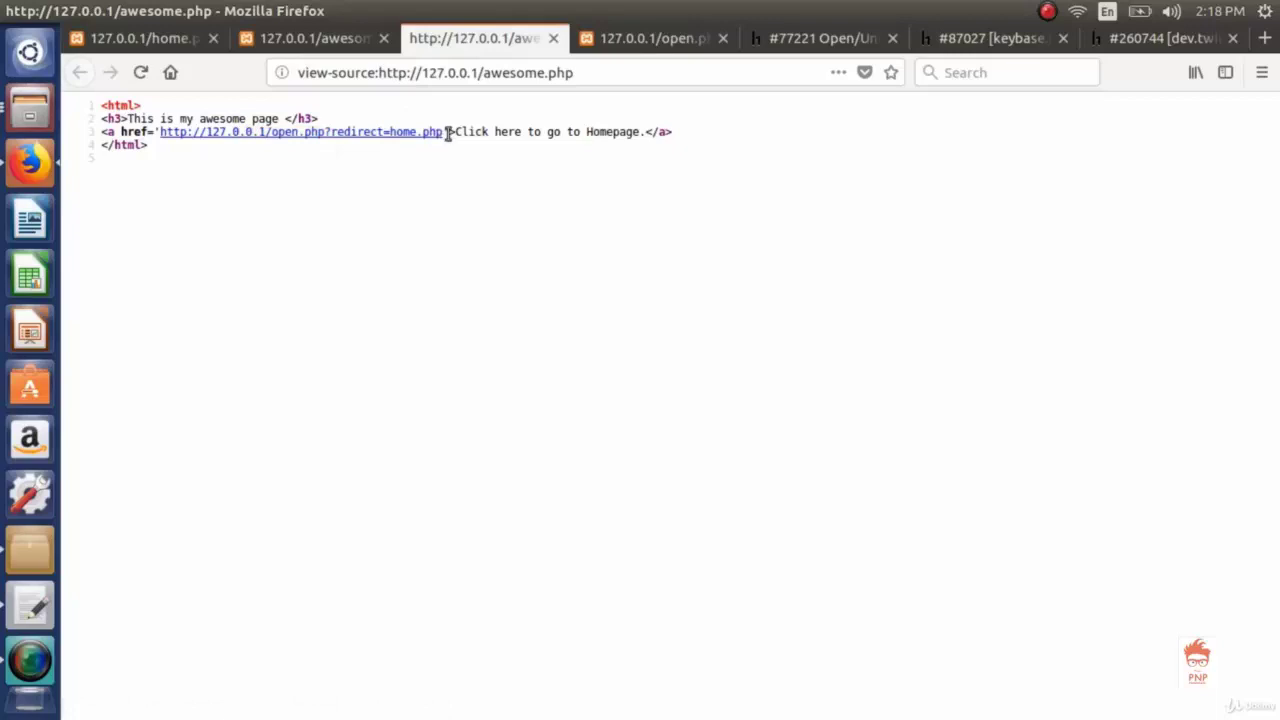
left_click_drag(446, 132, 164, 133)
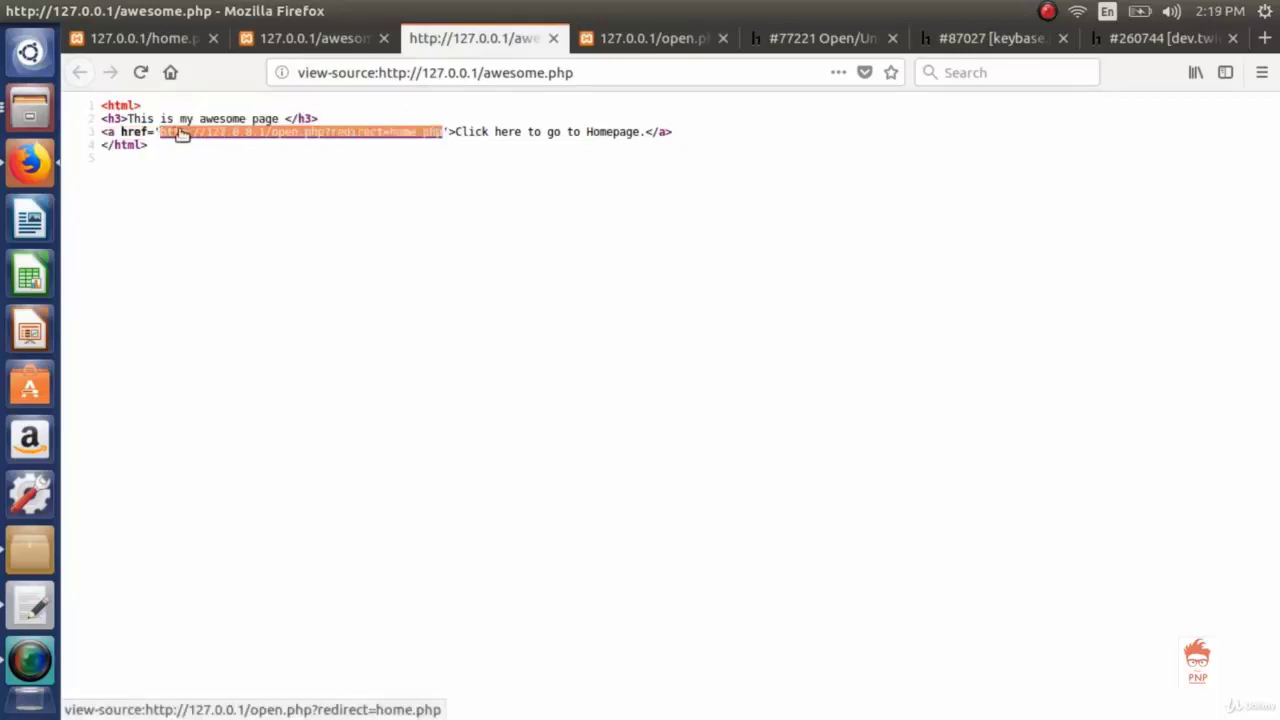
right_click(183, 132)
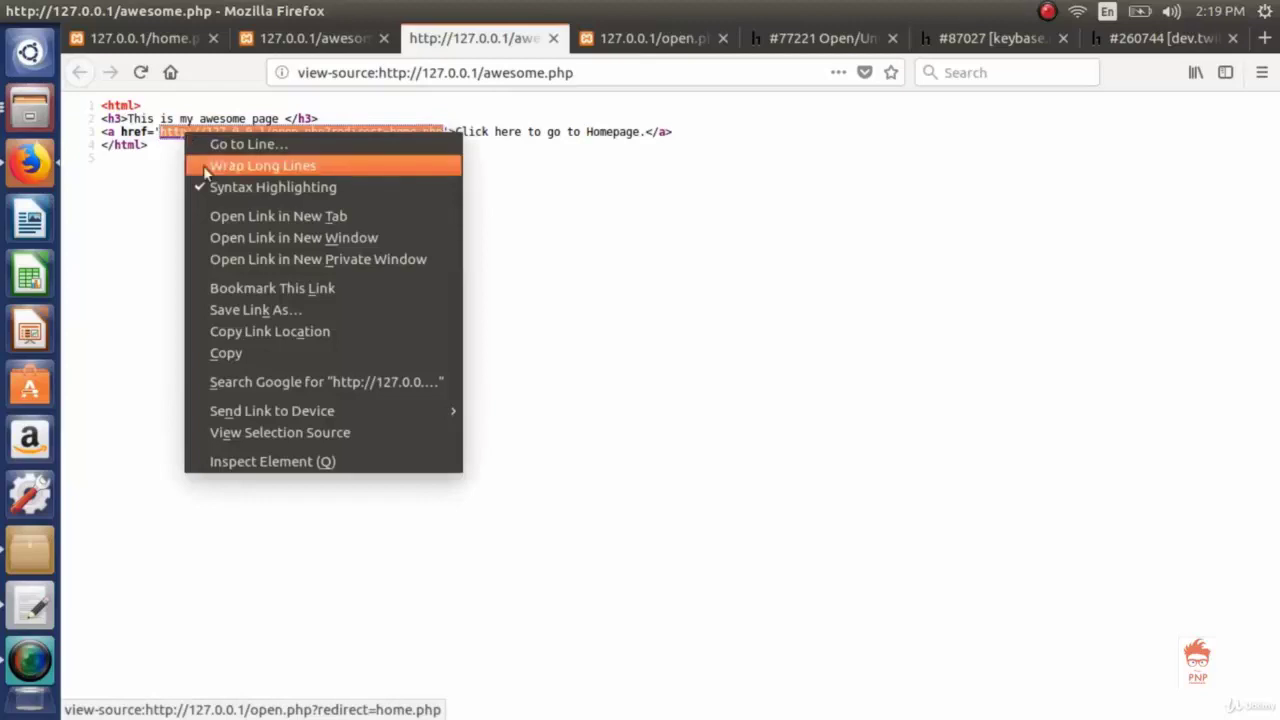
left_click(235, 355)
Step: Replace the address on the open.php page with the copied URL and select the word redirect in it
left_click(680, 38)
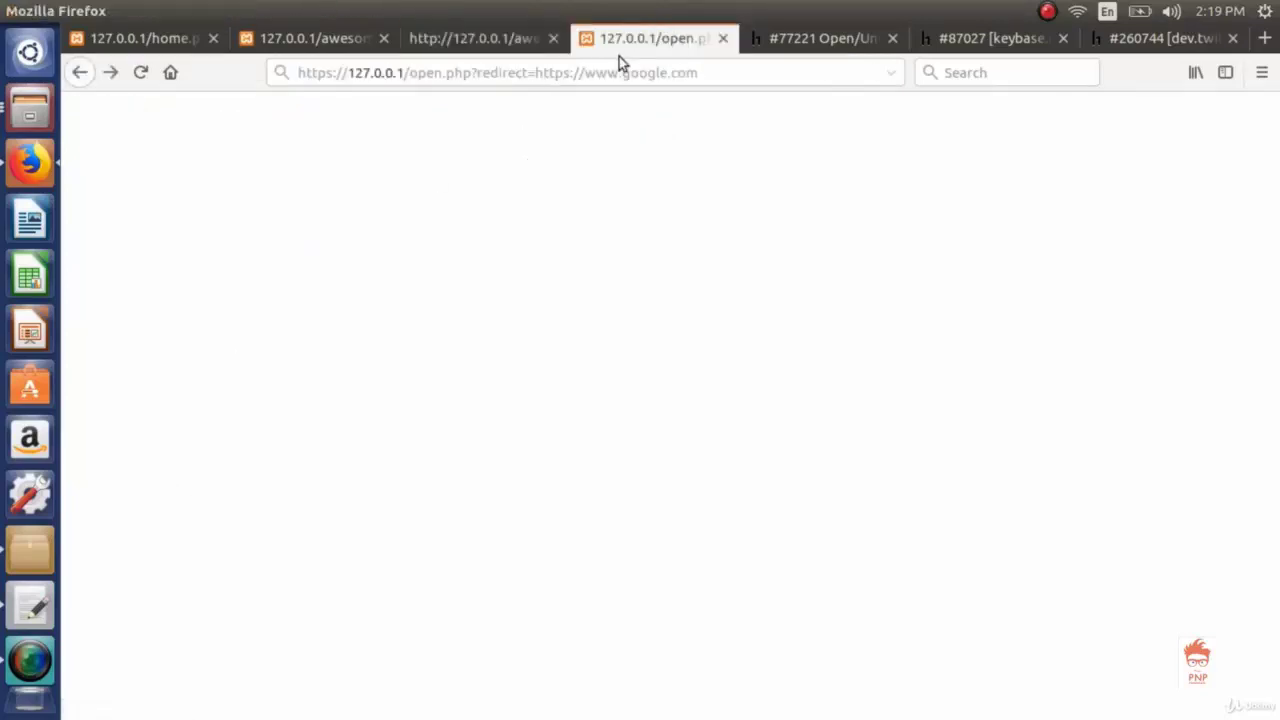
left_click(617, 70)
key("ctrl+v")
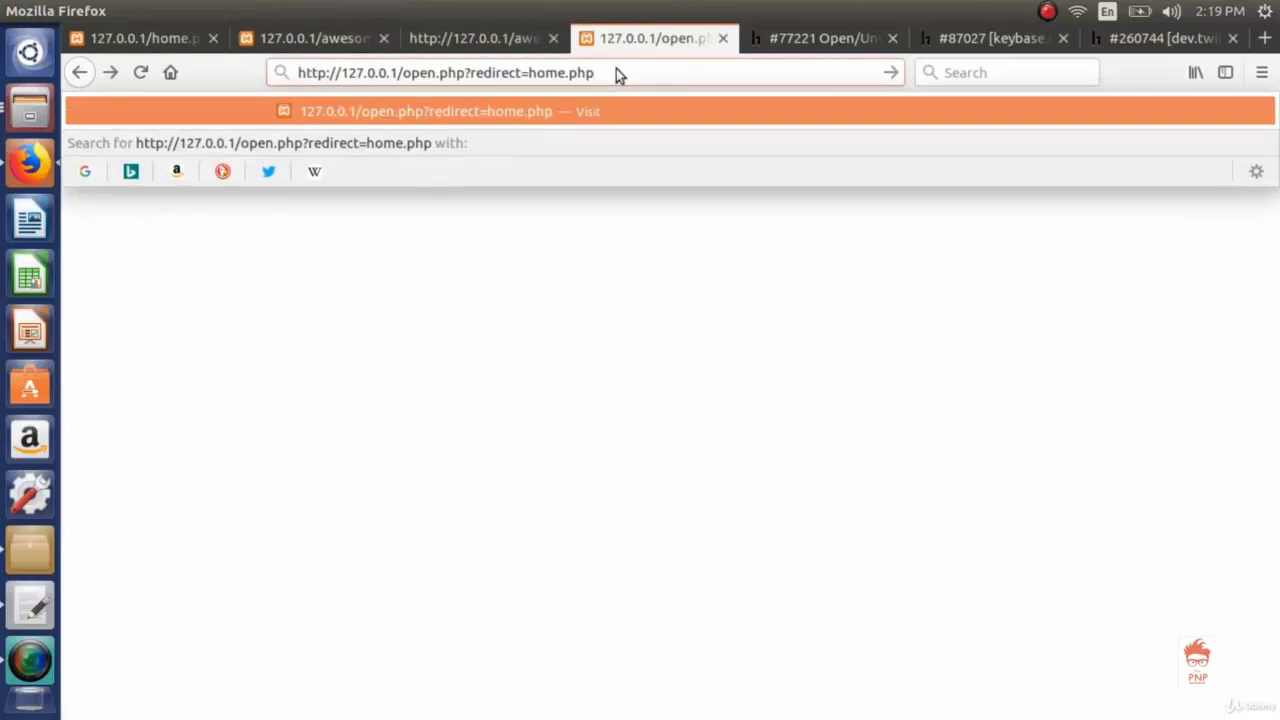
left_click(617, 70)
key("Left")
key("Left")
key("Left")
key("Left")
key("Left")
key("Left")
key("Left")
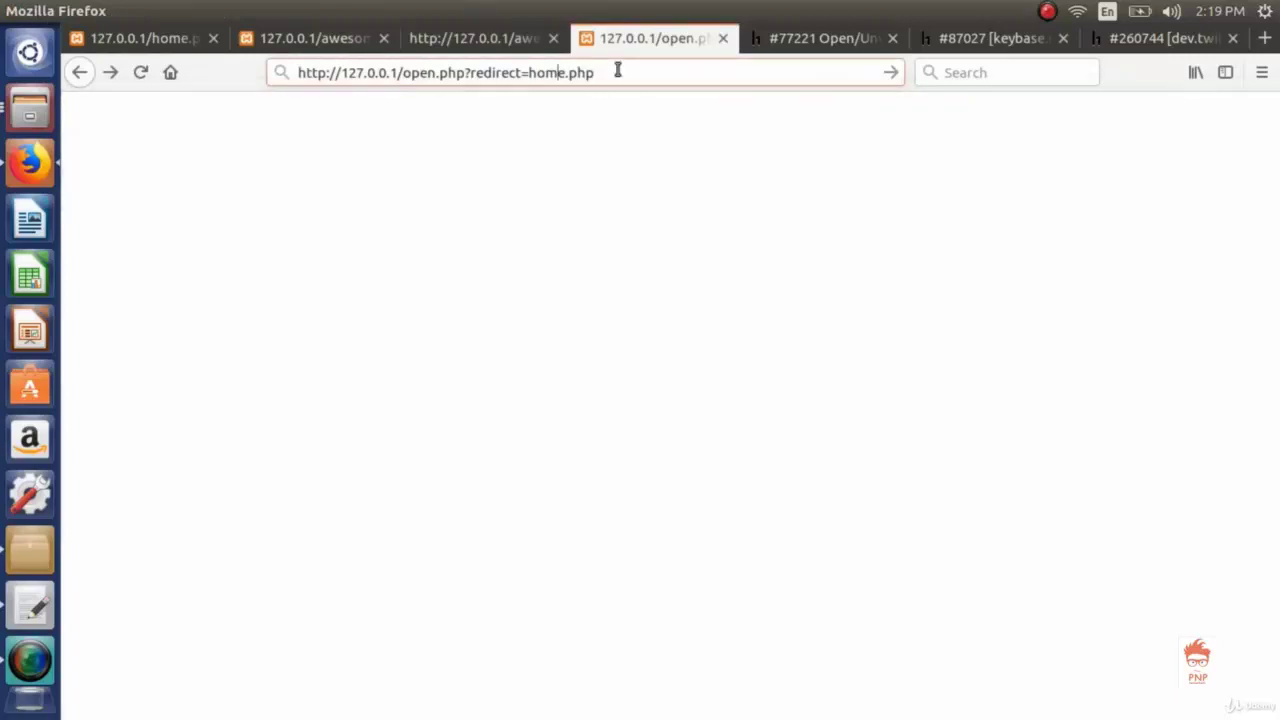
key("Left")
key("Left")
key("ctrl+shift+Left")
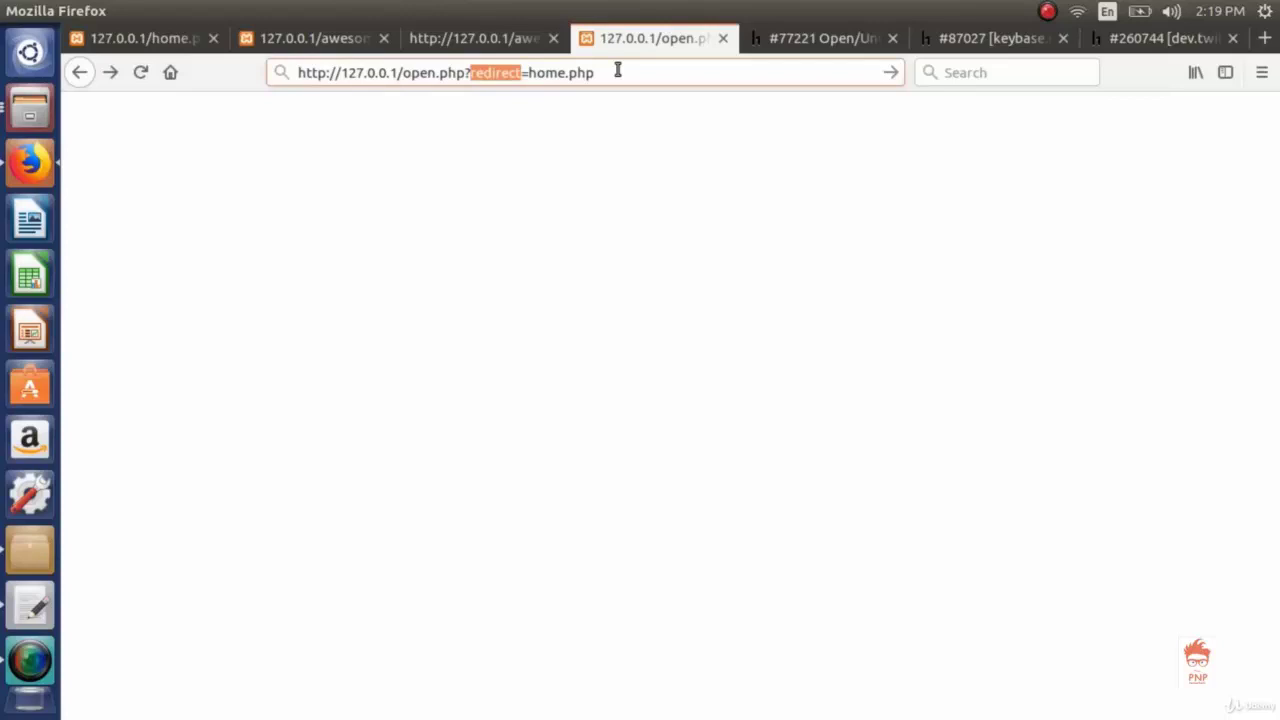
key("Right")
key("Right")
key("Right")
key("shift+Left")
key("shift+Right")
key("shift+Right")
key("shift+Right")
key("shift+Right")
key("shift+Right")
key("shift+Right")
key("shift+Right")
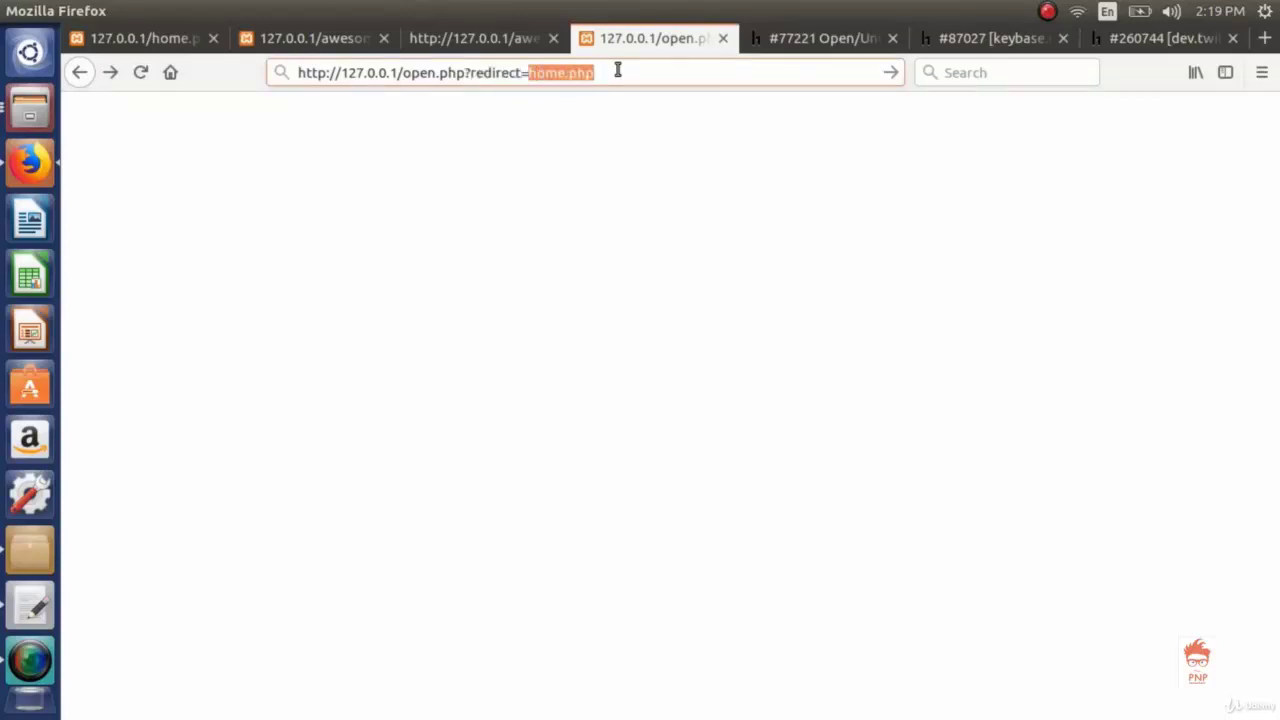
key("BackSpace")
double_click(572, 70)
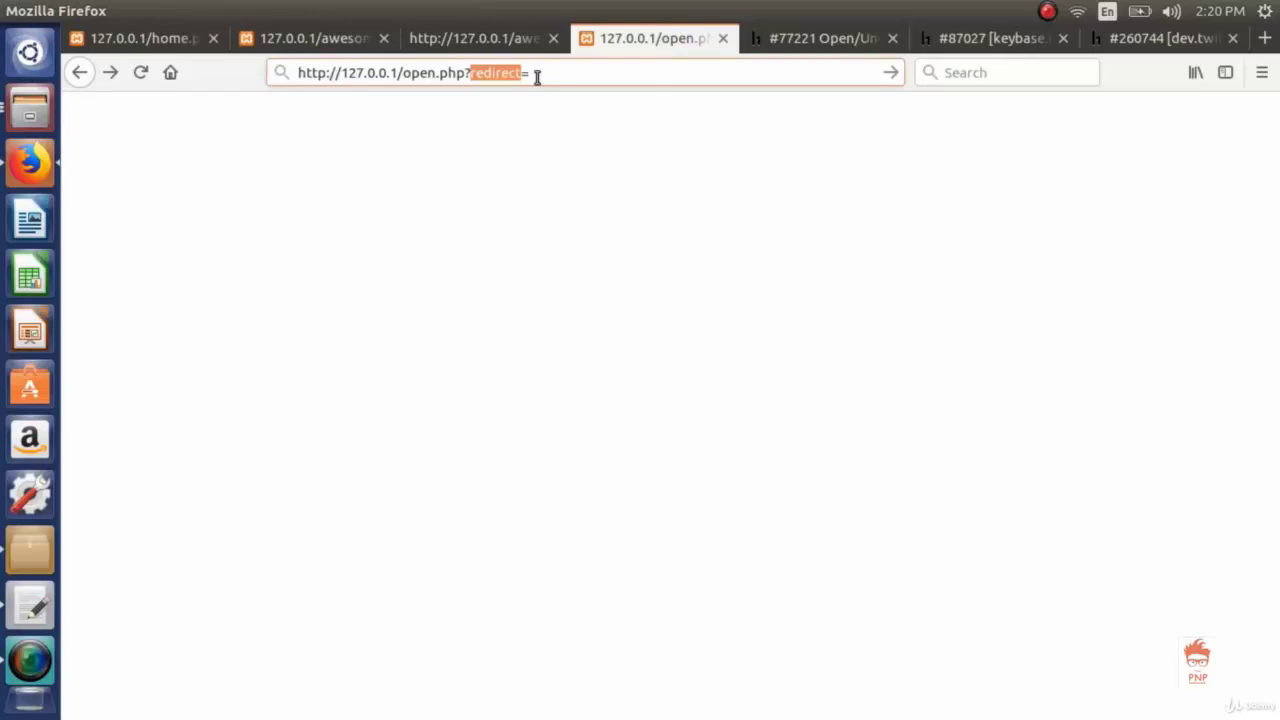
left_click(537, 77)
type("https://www.google.com")
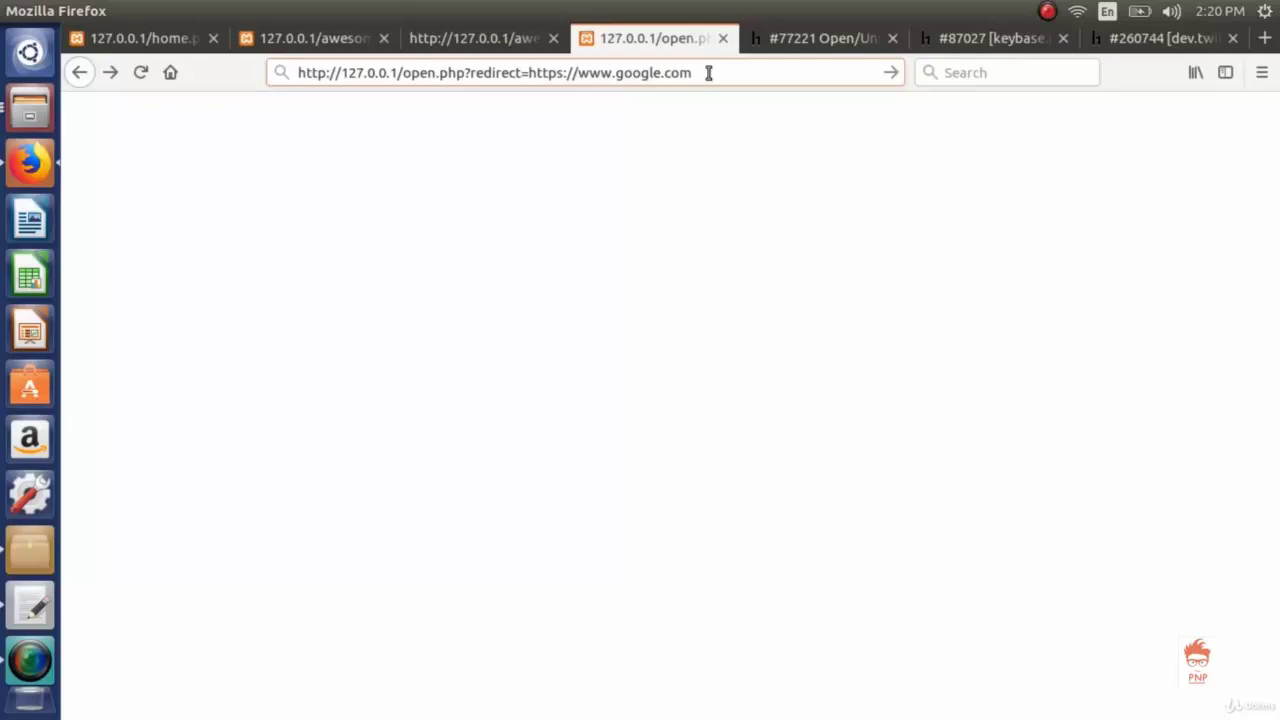
key("Return")
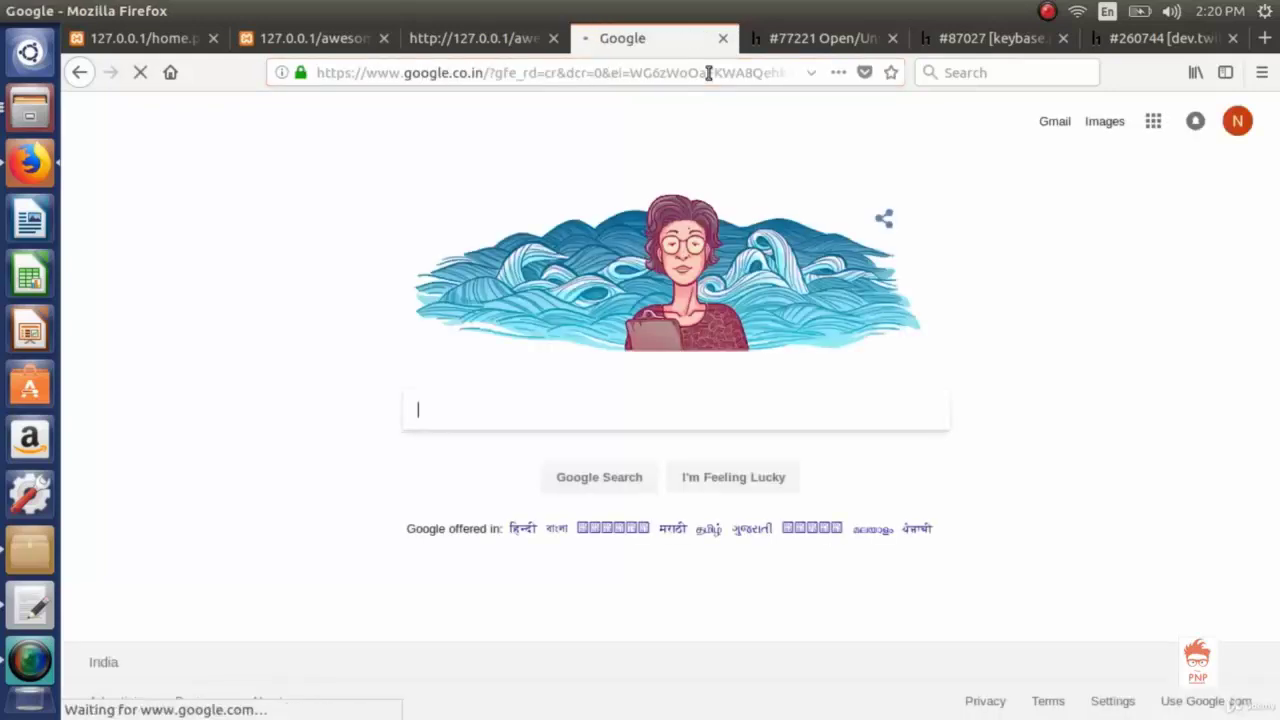
Step: Go back from Google to the open.php page and highlight the redirect parameter in its address
left_click(80, 78)
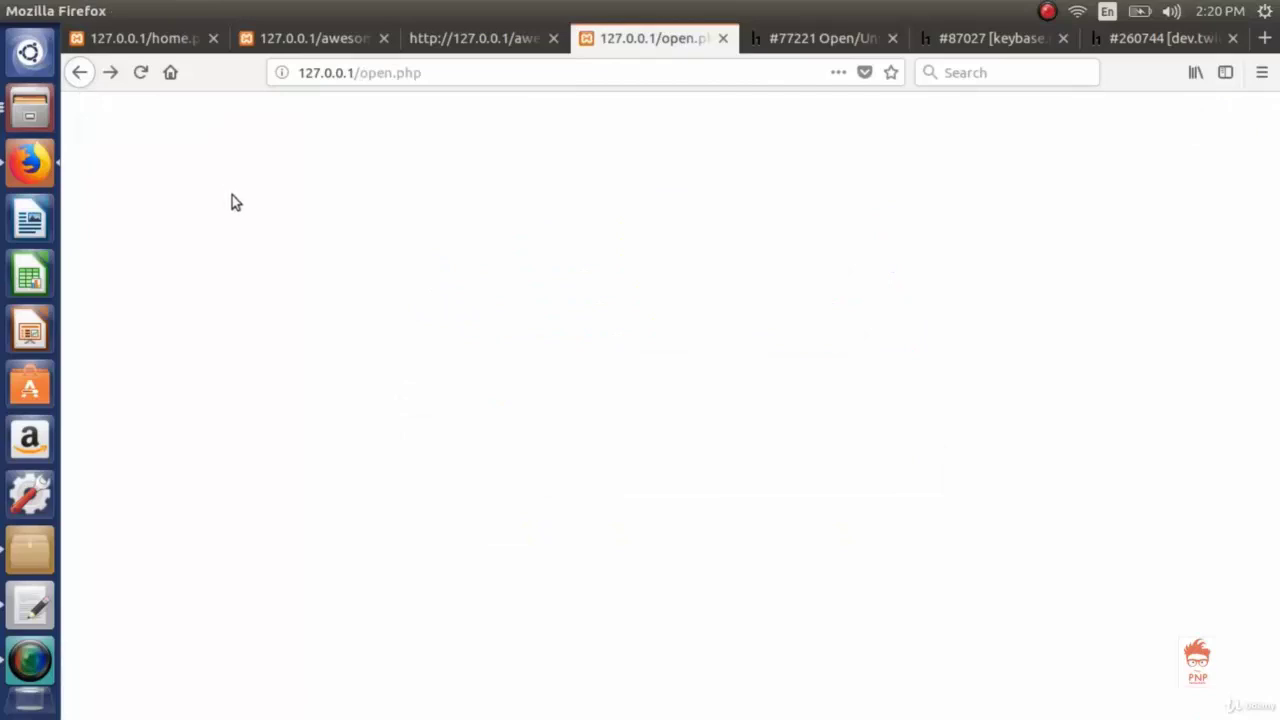
left_click(80, 73)
left_click(113, 75)
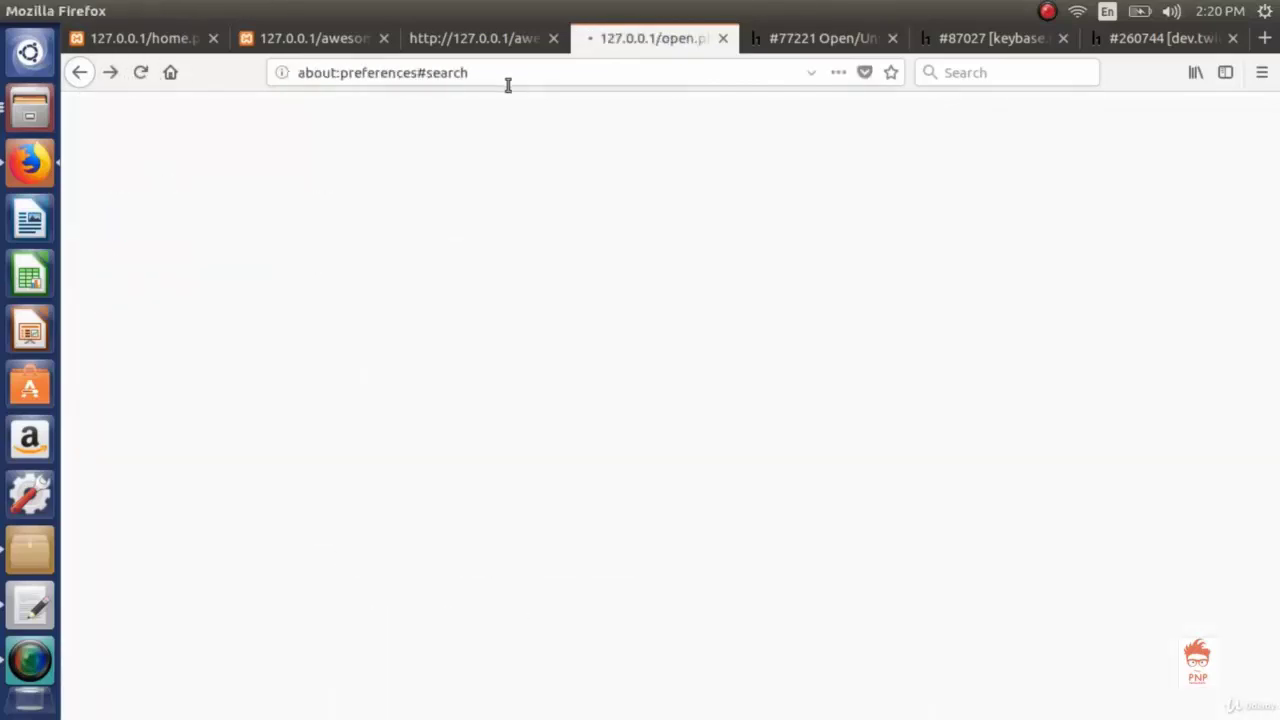
left_click_drag(503, 73, 426, 77)
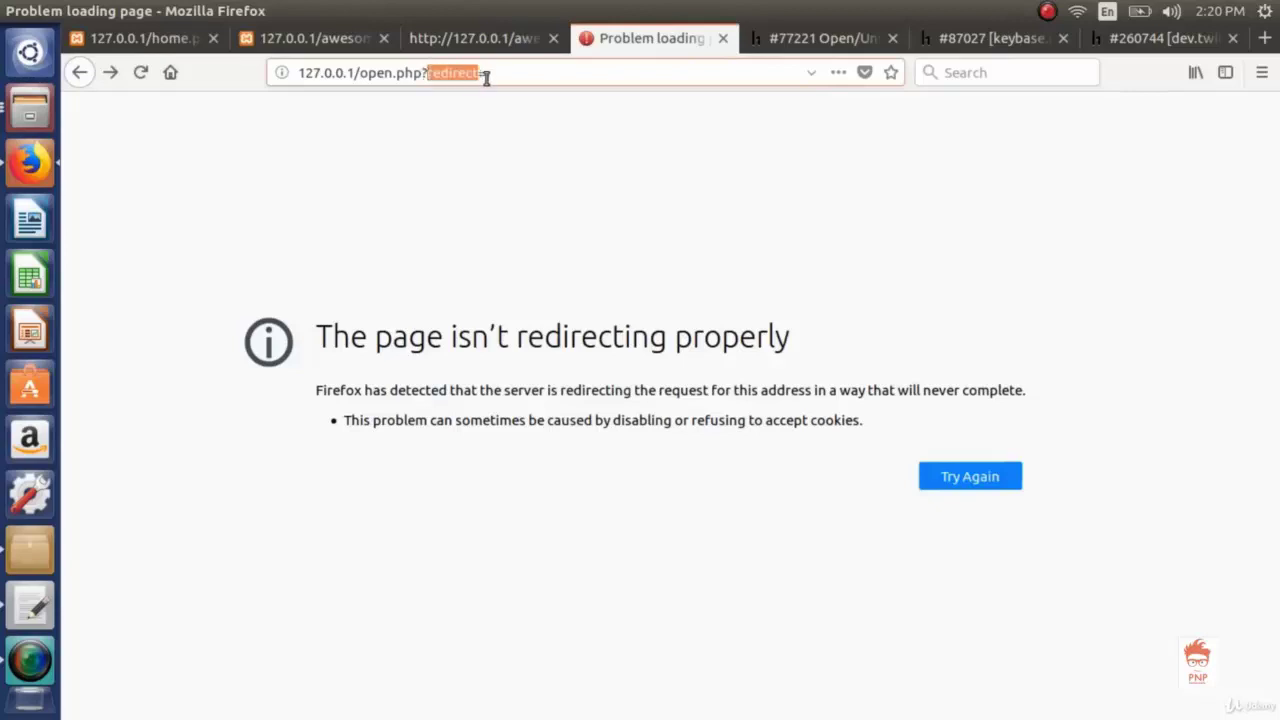
Step: Show the home.php login form and examine its username and password fields
left_click(205, 36)
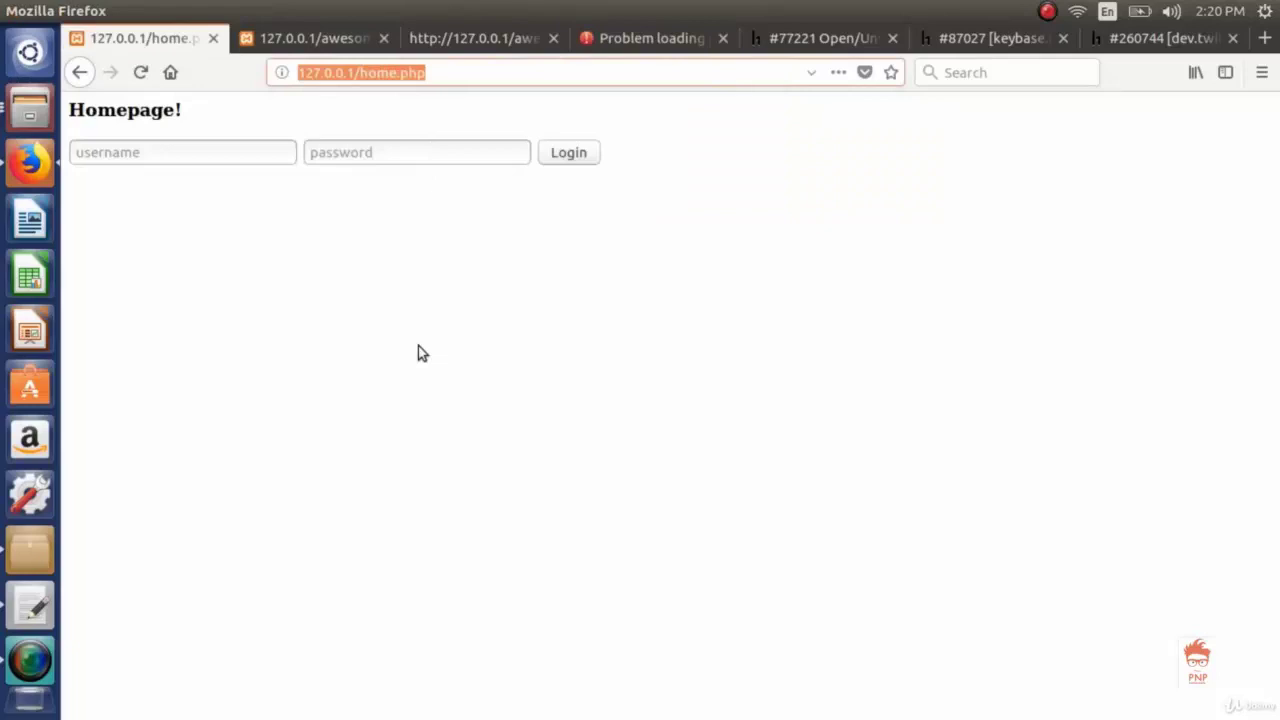
left_click(192, 160)
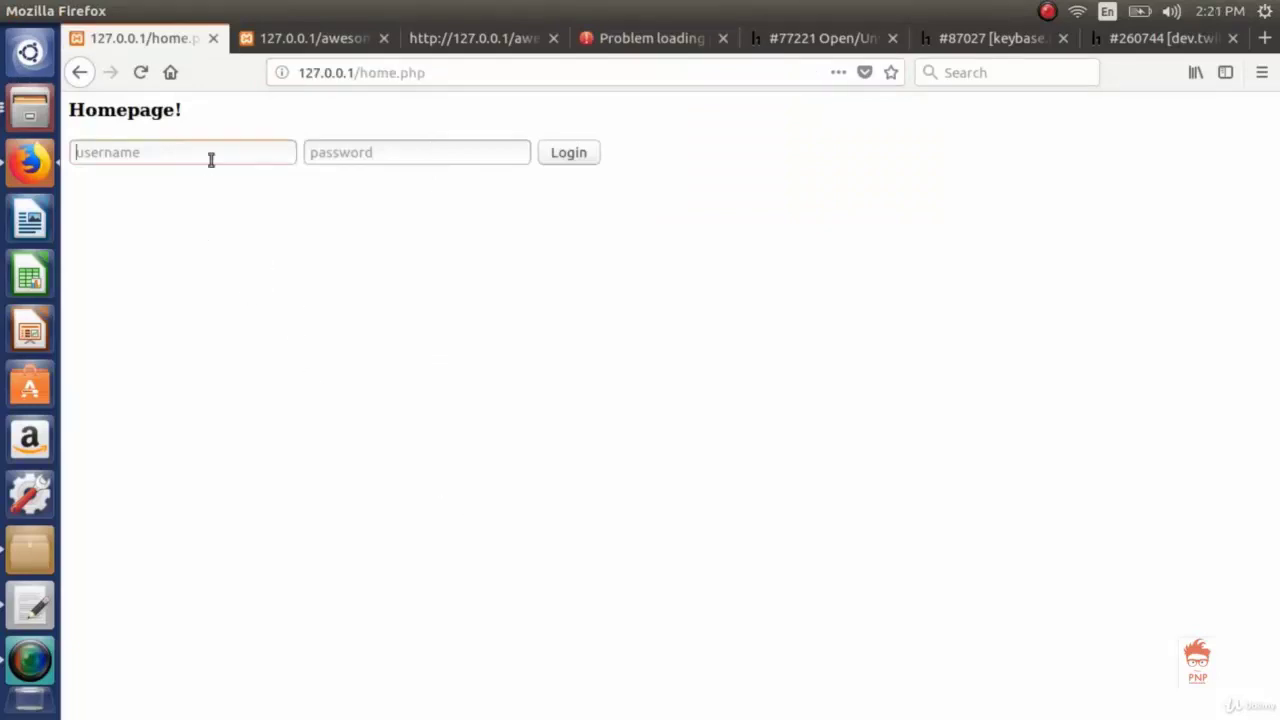
left_click(398, 155)
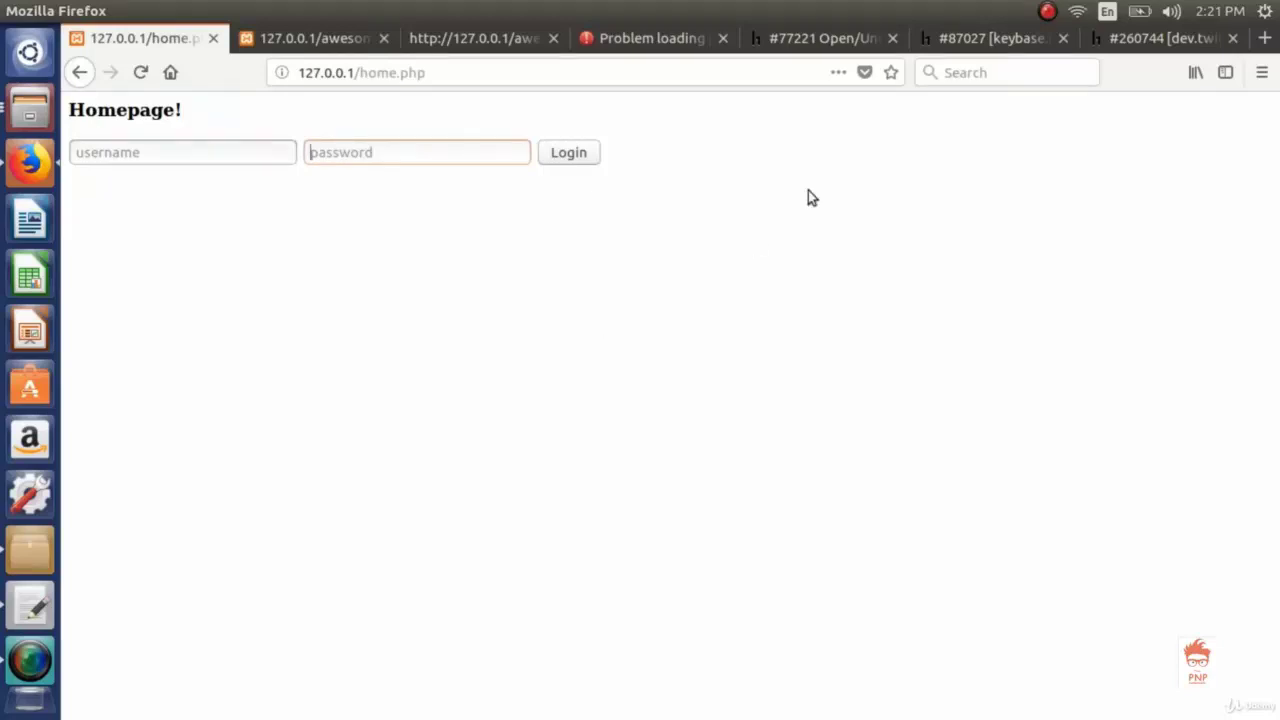
Step: Show HackerOne report #77221 and highlight its address and the proof-of-concept redirect link in the timeline
left_click(808, 38)
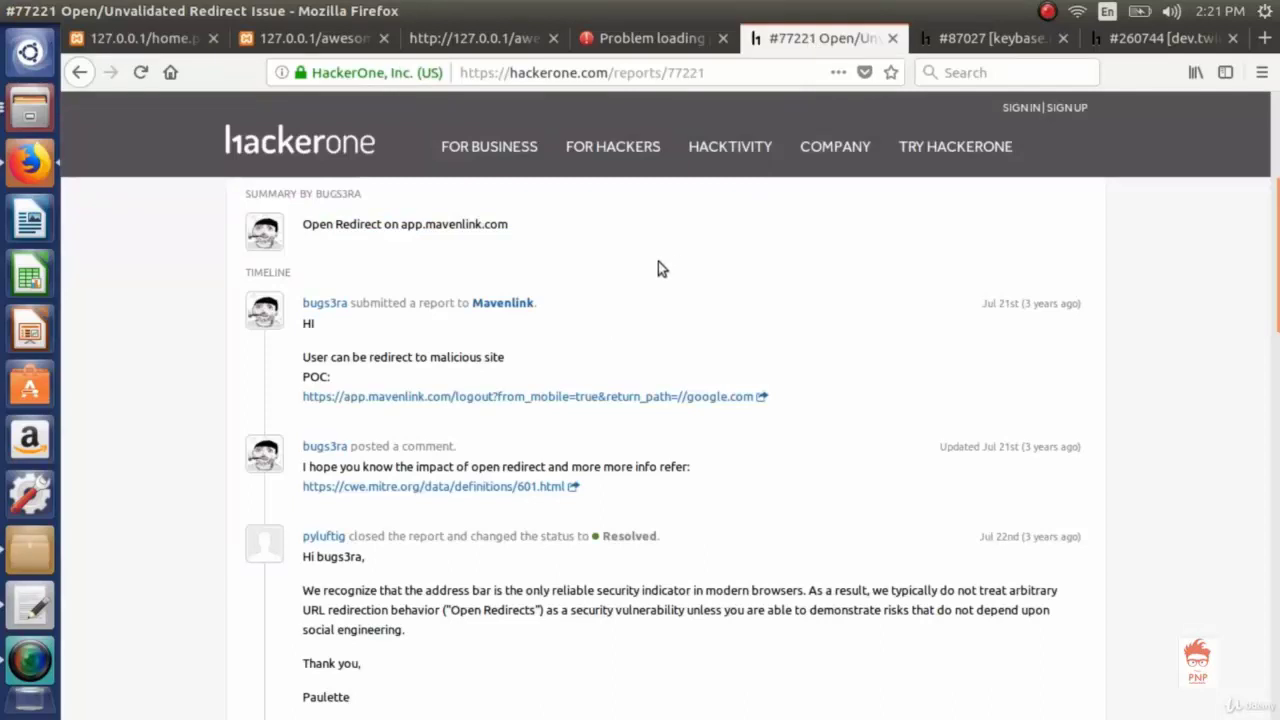
scroll(206, 394, "up", 5)
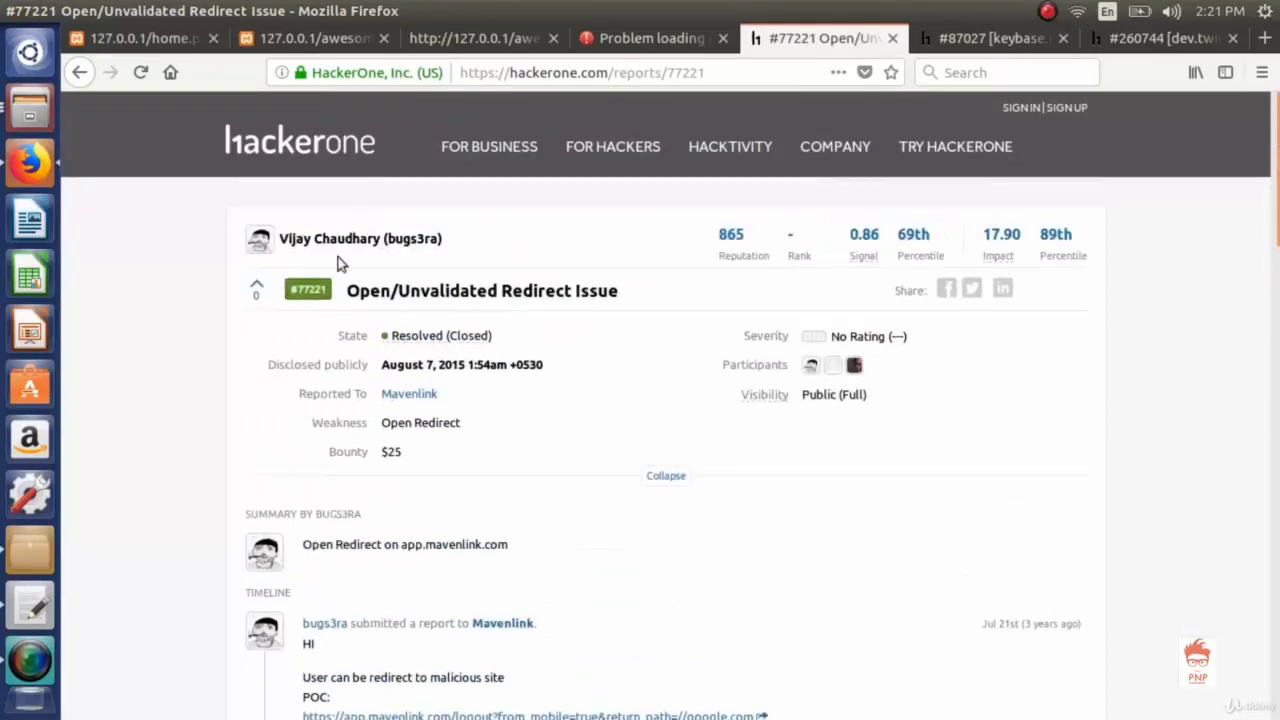
left_click_drag(475, 73, 691, 64)
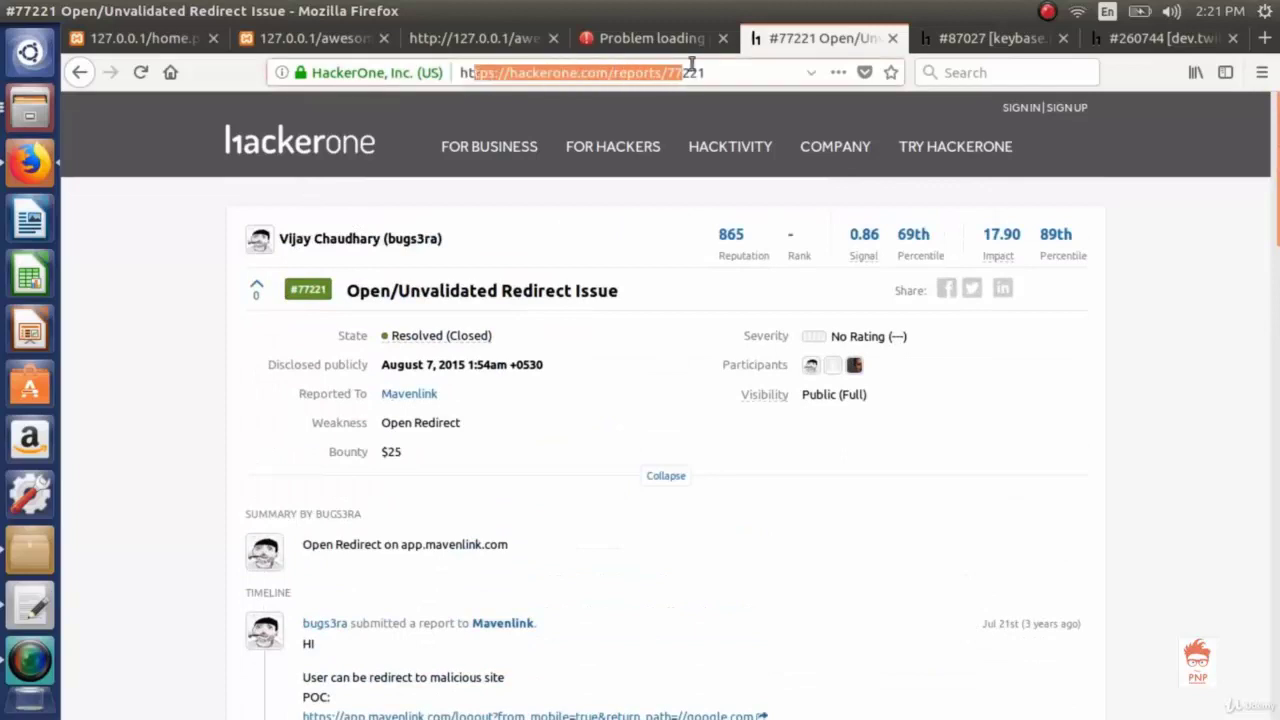
left_click(200, 296)
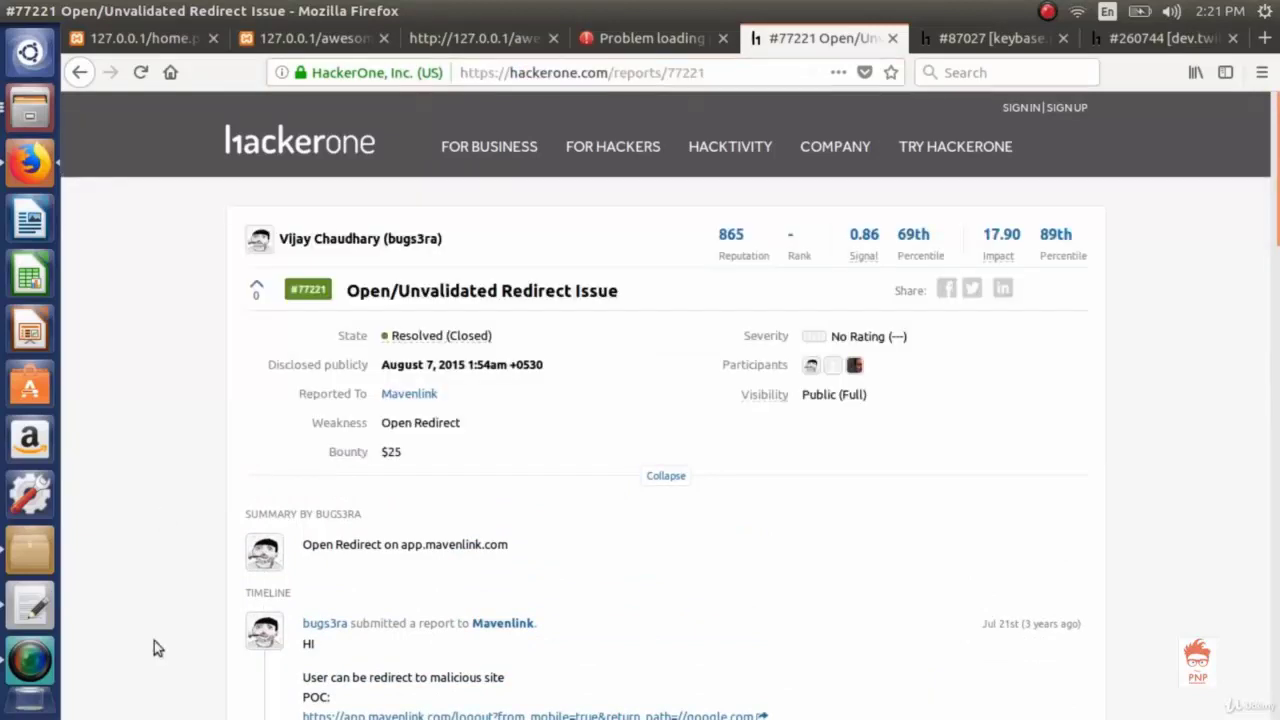
scroll(180, 434, "down", 5)
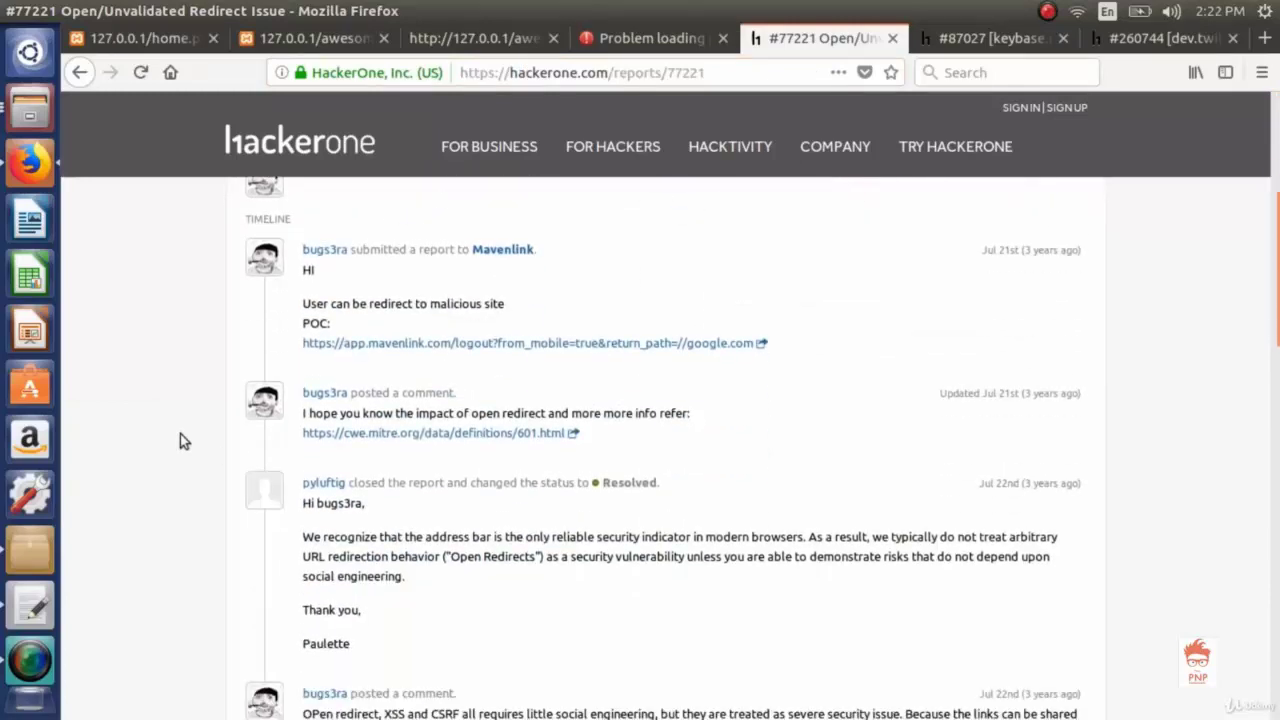
left_click_drag(296, 355, 662, 370)
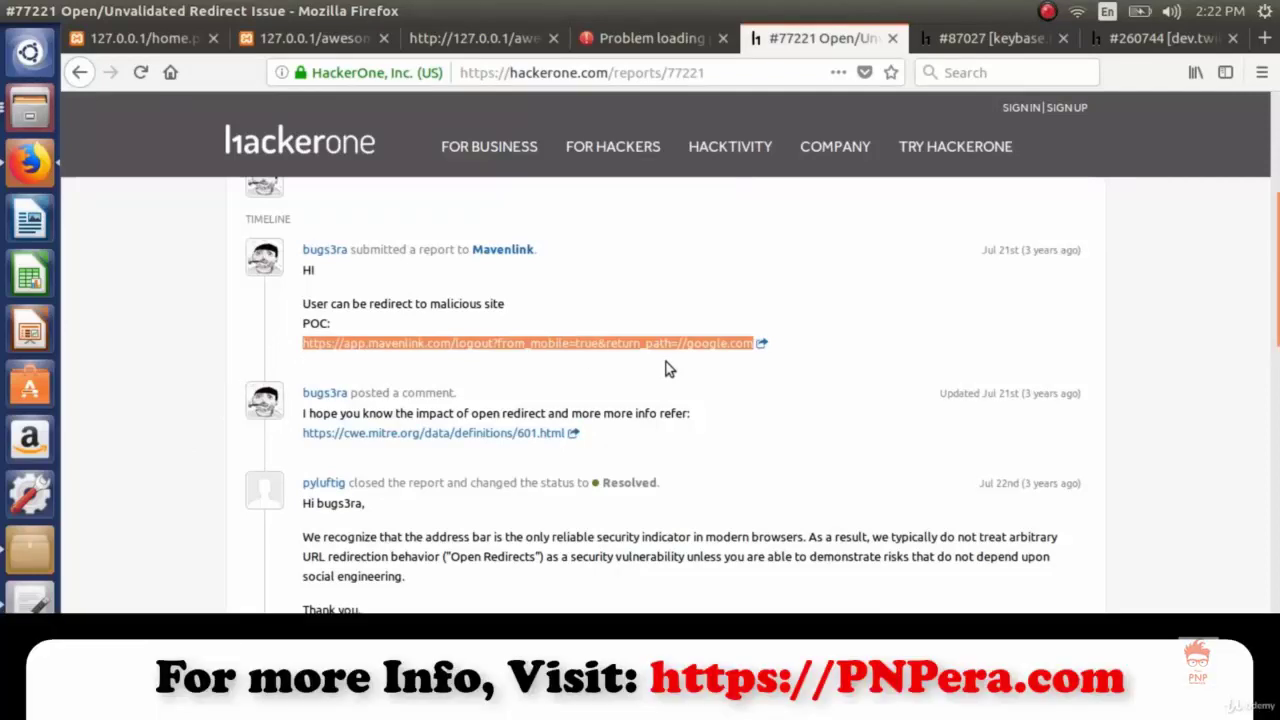
left_click(404, 381)
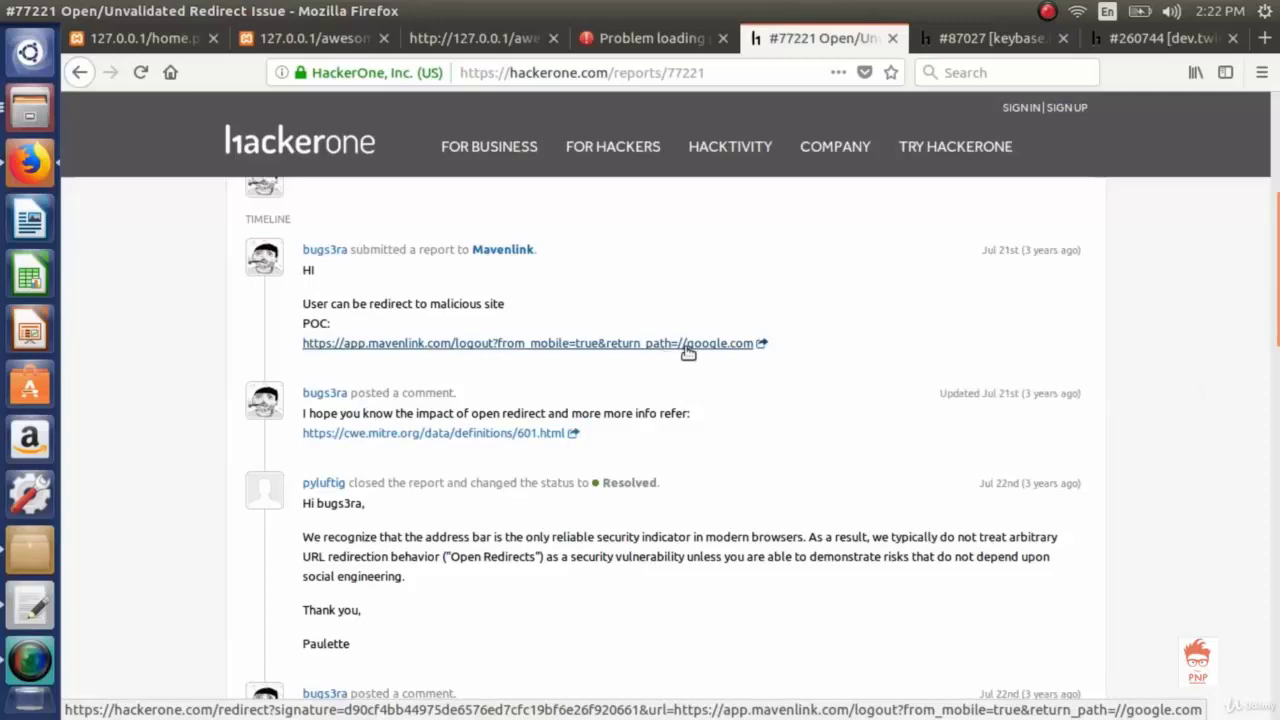
Step: Read the rest of report #77221's timeline, highlight its final status, and return to the bounty in the report summary
scroll(160, 420, "down", 5)
scroll(160, 420, "up", 9)
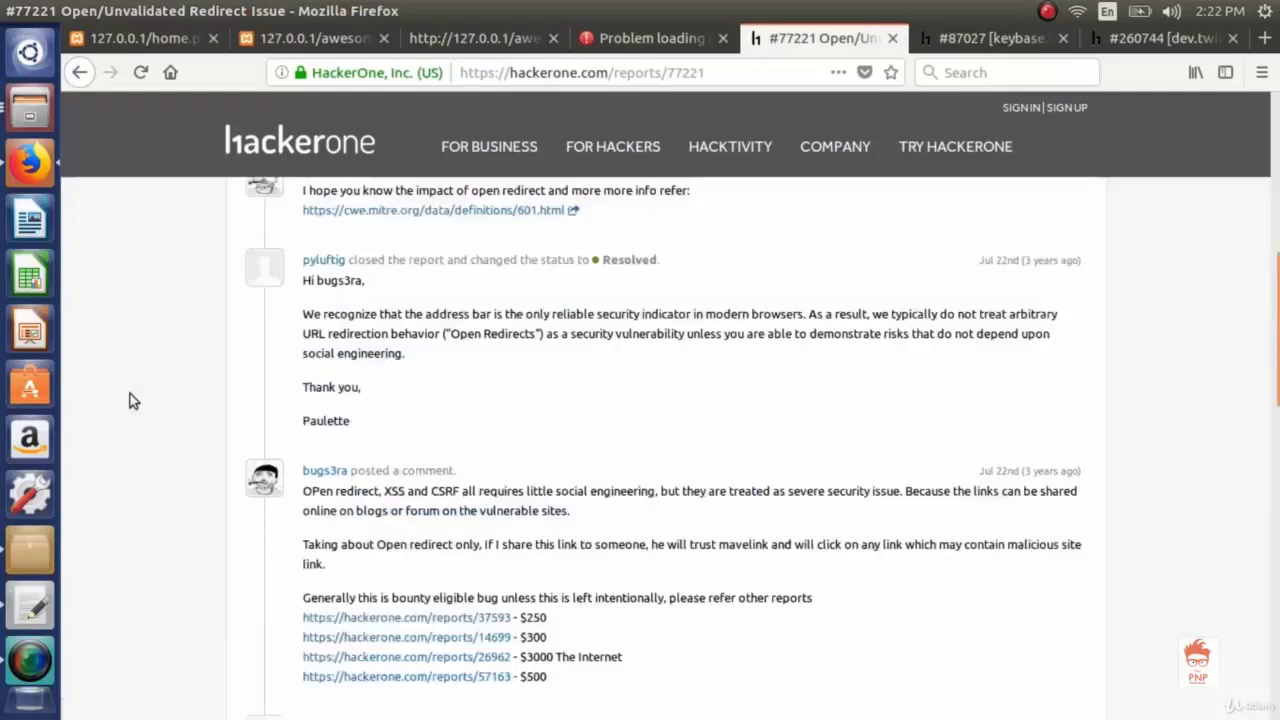
scroll(159, 466, "down", 15)
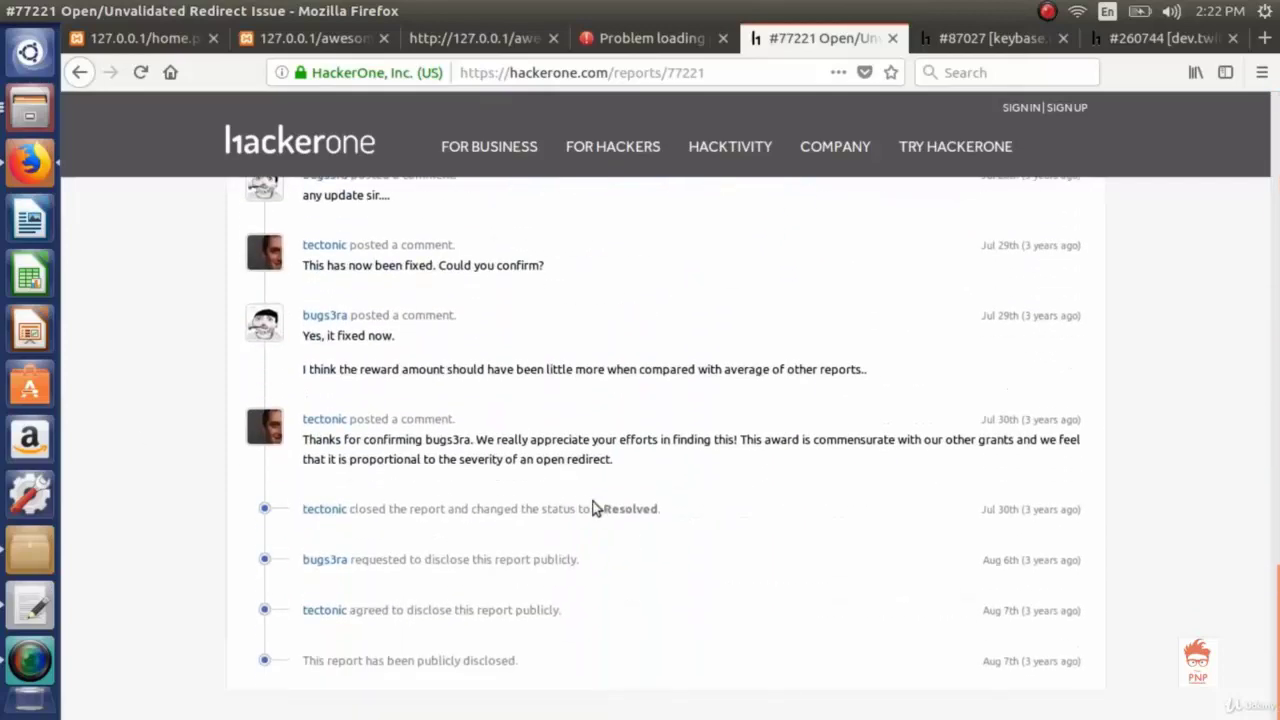
left_click_drag(600, 508, 678, 514)
scroll(128, 490, "up", 15)
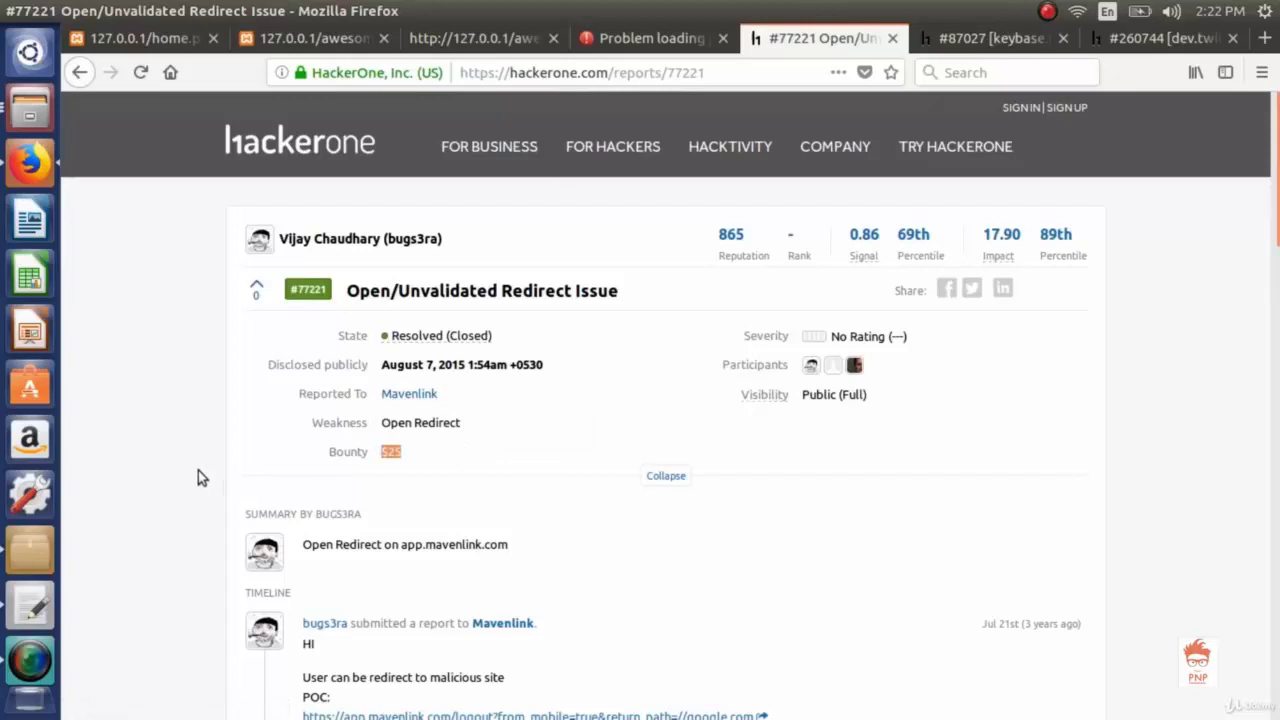
Step: Show the Keybase open redirect report #87027 and highlight the Google address portion of its proof-of-concept URL
left_click(985, 38)
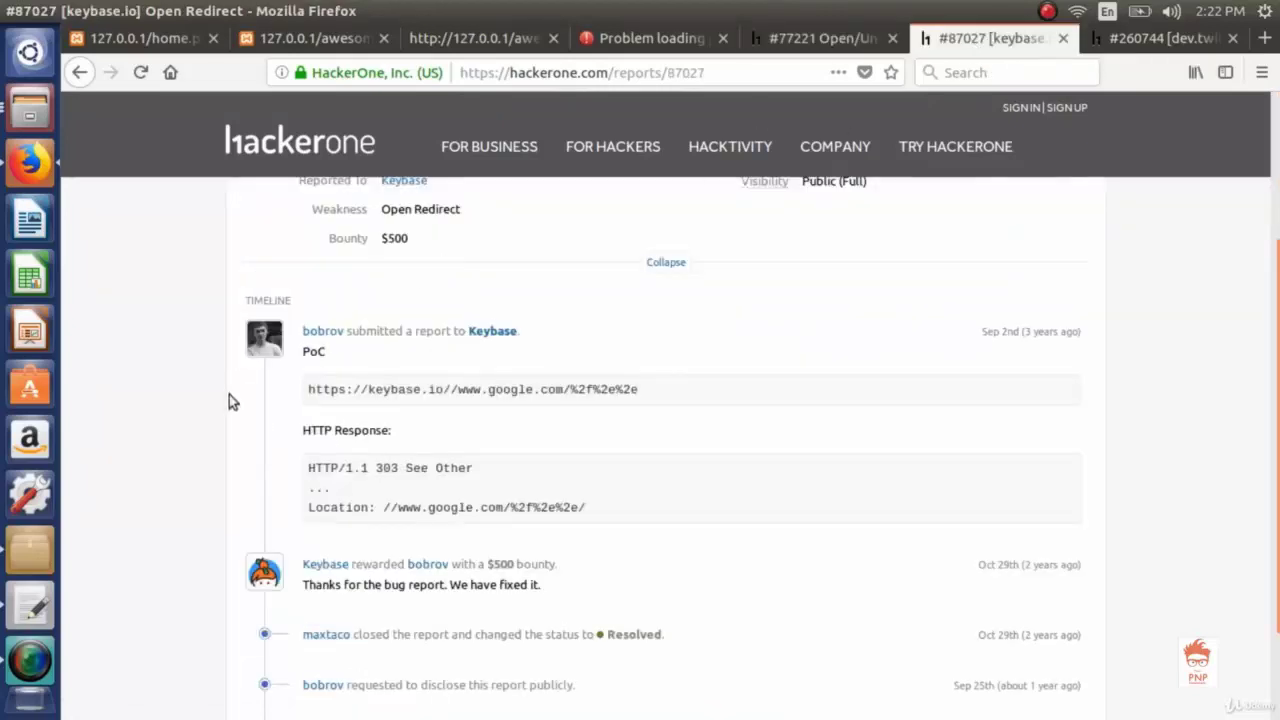
scroll(229, 395, "up", 3)
scroll(229, 395, "down", 4)
scroll(229, 395, "up", 1)
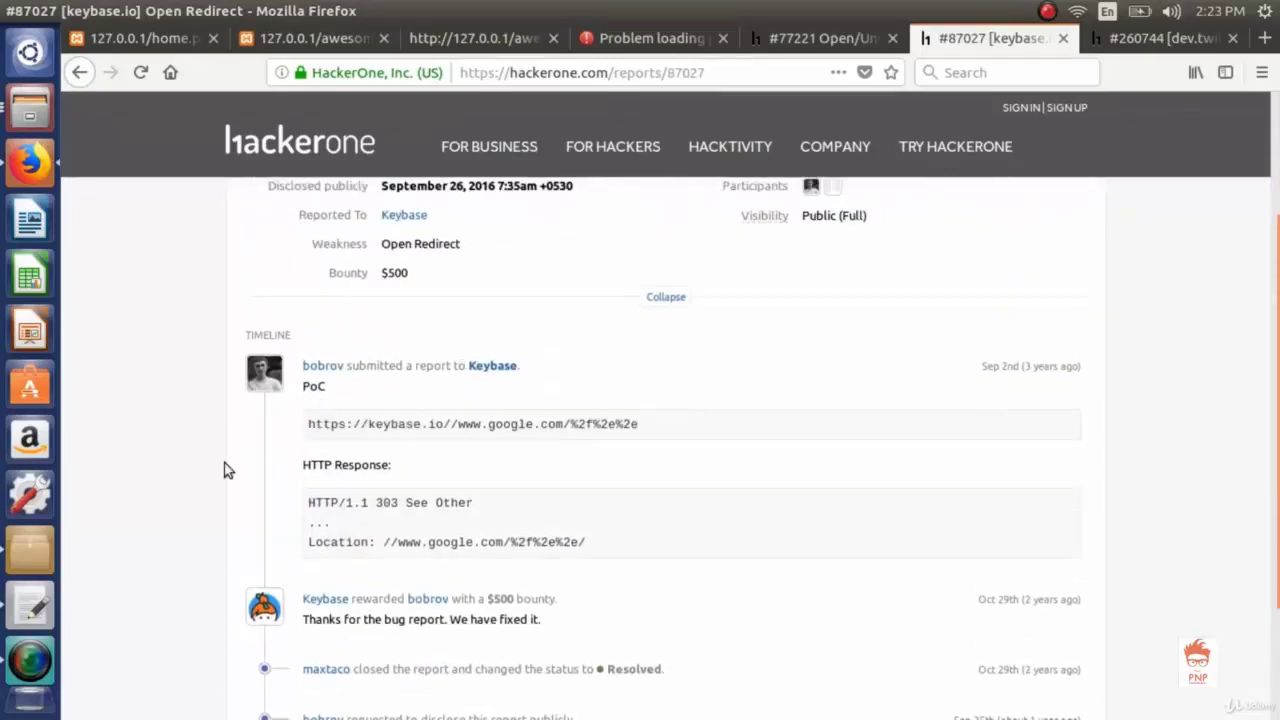
left_click_drag(307, 424, 643, 428)
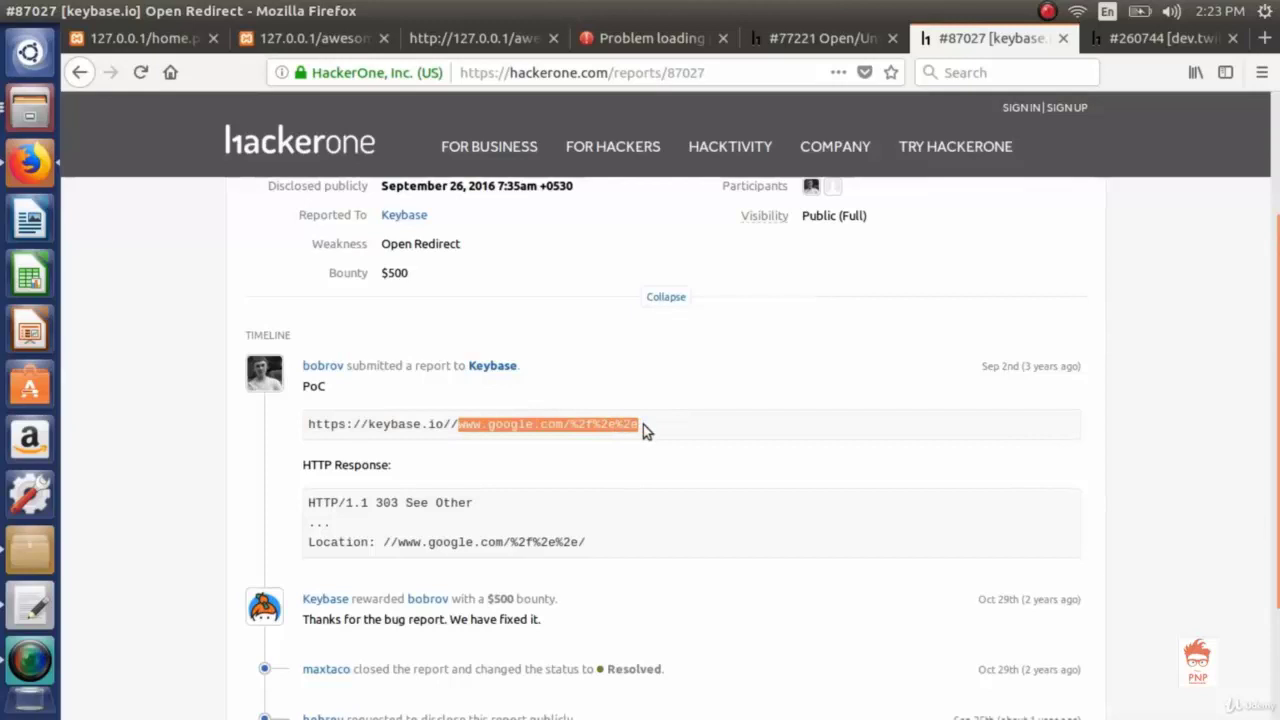
scroll(205, 472, "down", 1)
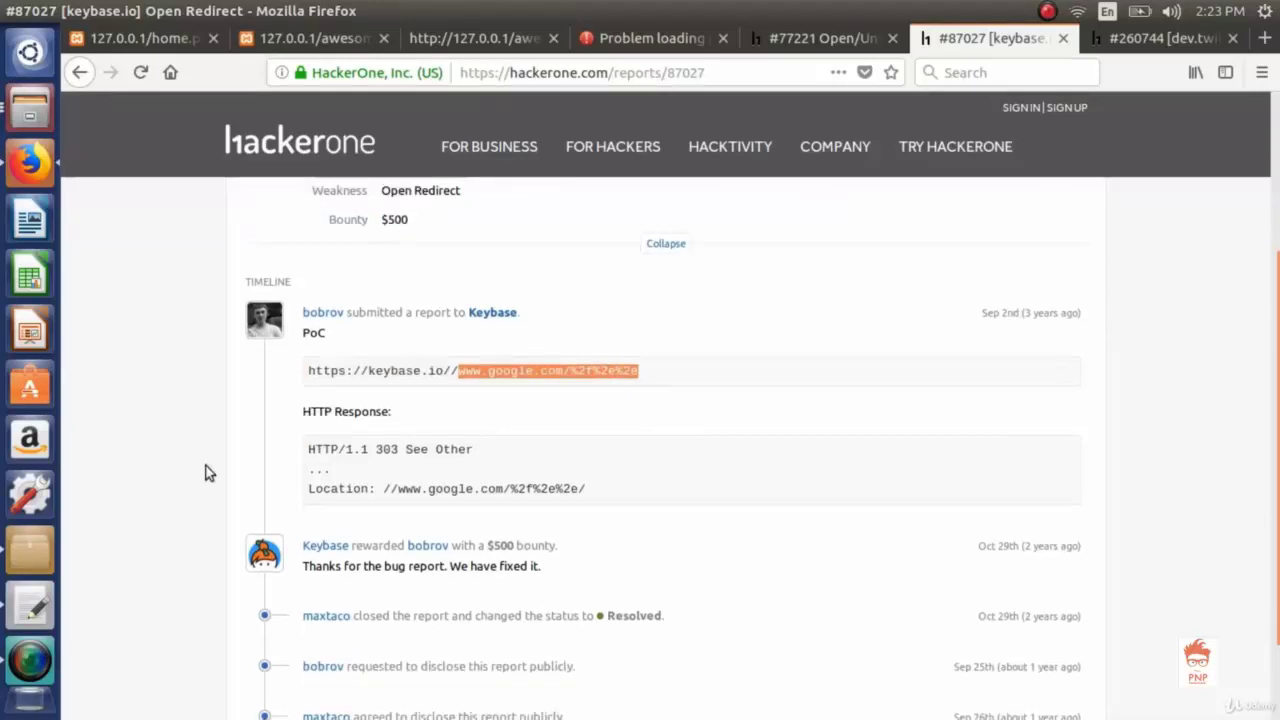
Step: Show the Twitter report #260744 and highlight its open redirect proof-of-concept URL and the bounty amount
left_click(1152, 42)
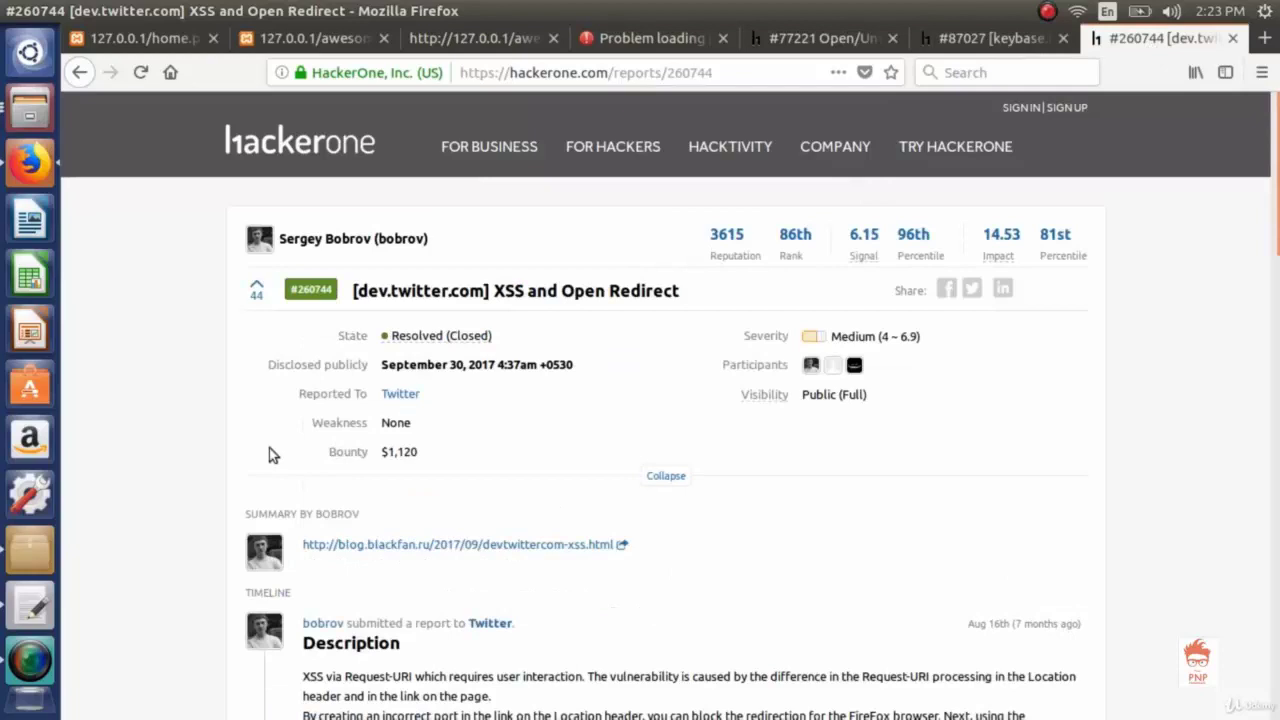
scroll(240, 428, "down", 3)
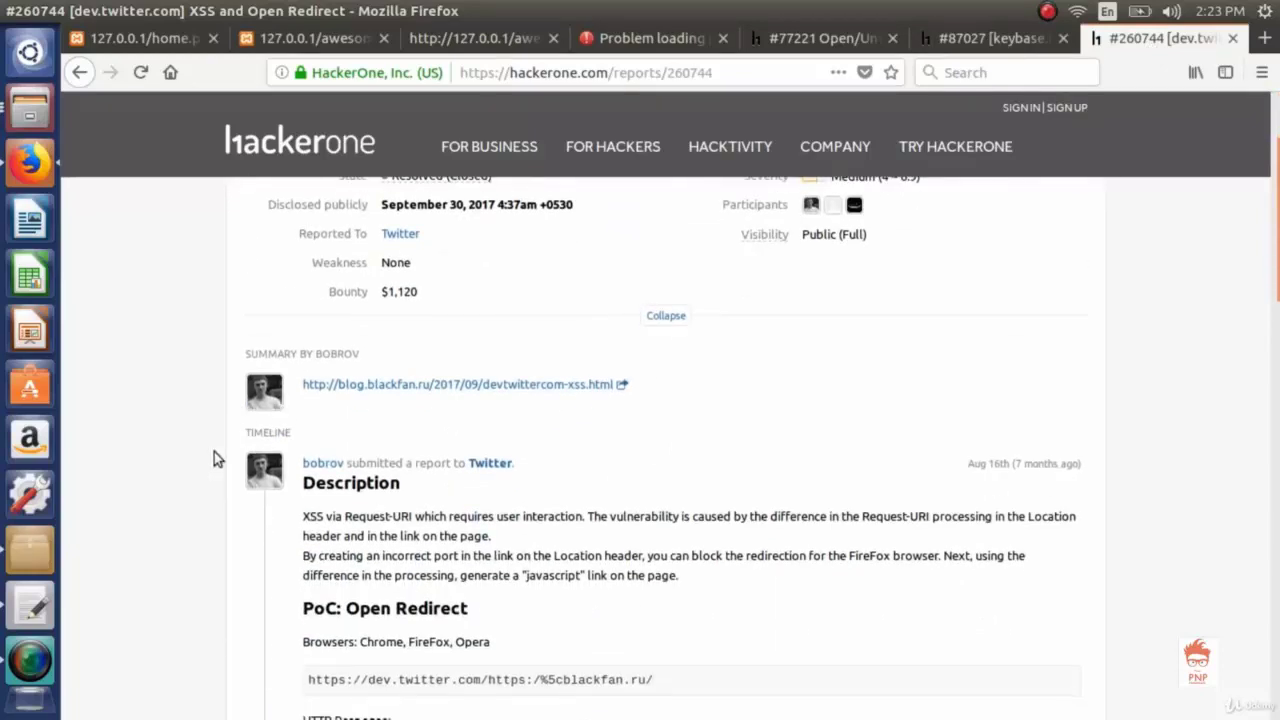
scroll(214, 451, "down", 1)
scroll(214, 459, "down", 3)
left_click_drag(308, 466, 661, 468)
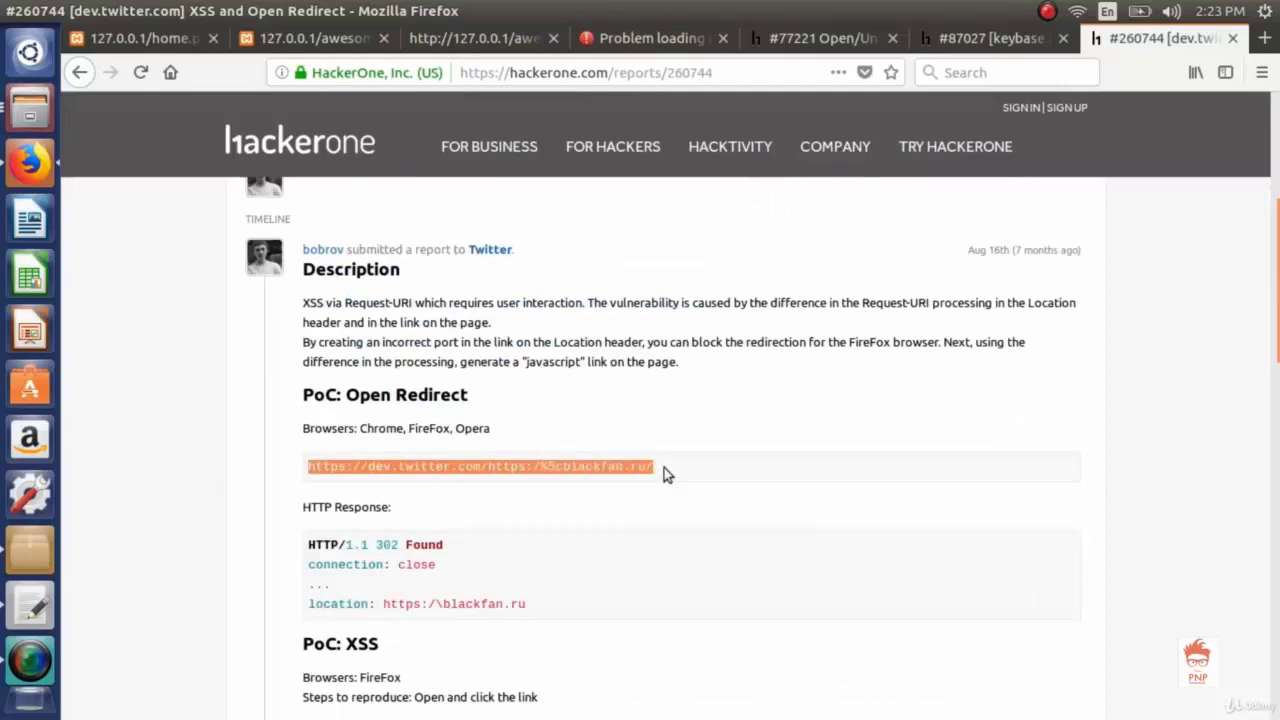
scroll(664, 468, "up", 7)
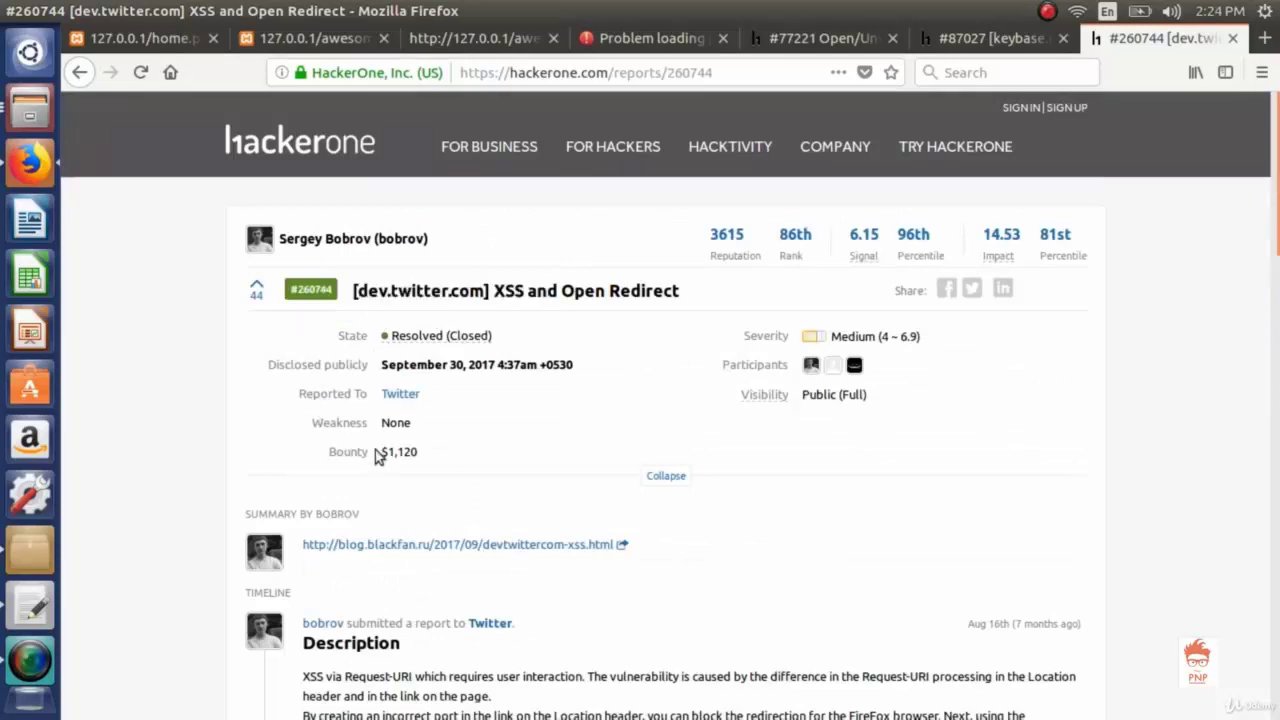
left_click_drag(376, 452, 429, 455)
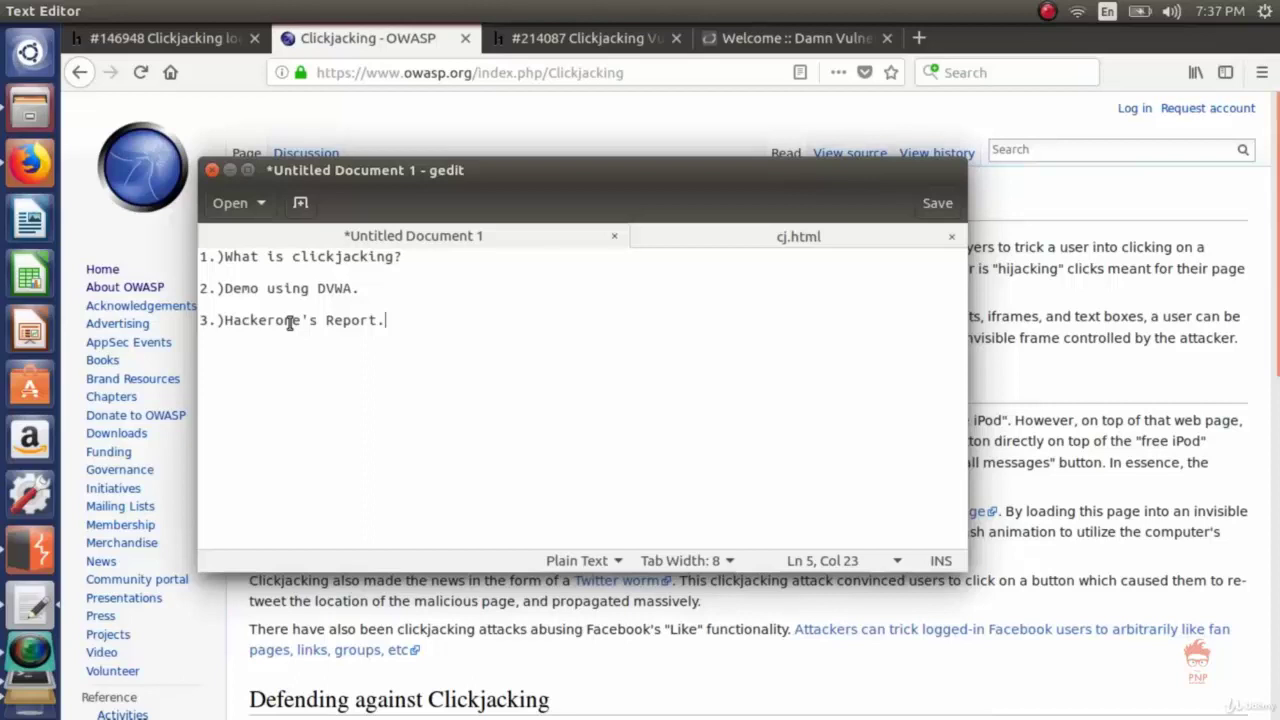
Step: Switch from the gedit outline to the OWASP Clickjacking page and highlight the opening definition of clickjacking
left_click(990, 472)
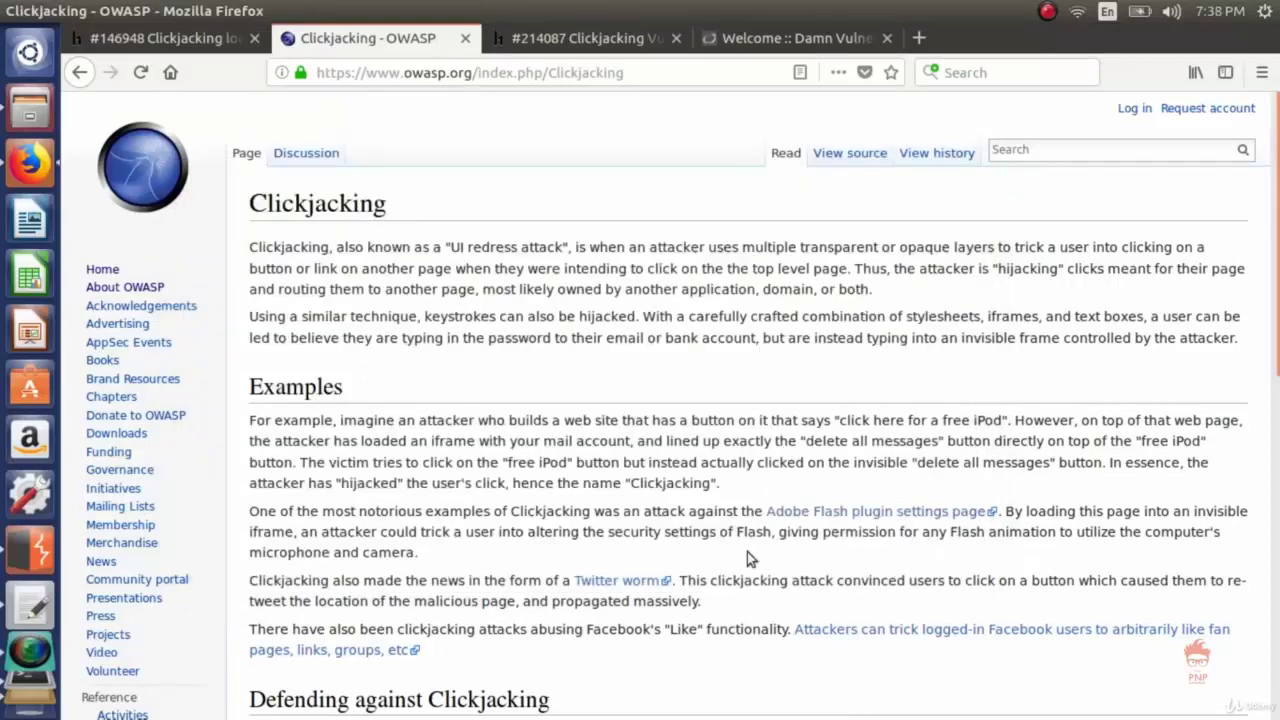
left_click_drag(249, 247, 505, 285)
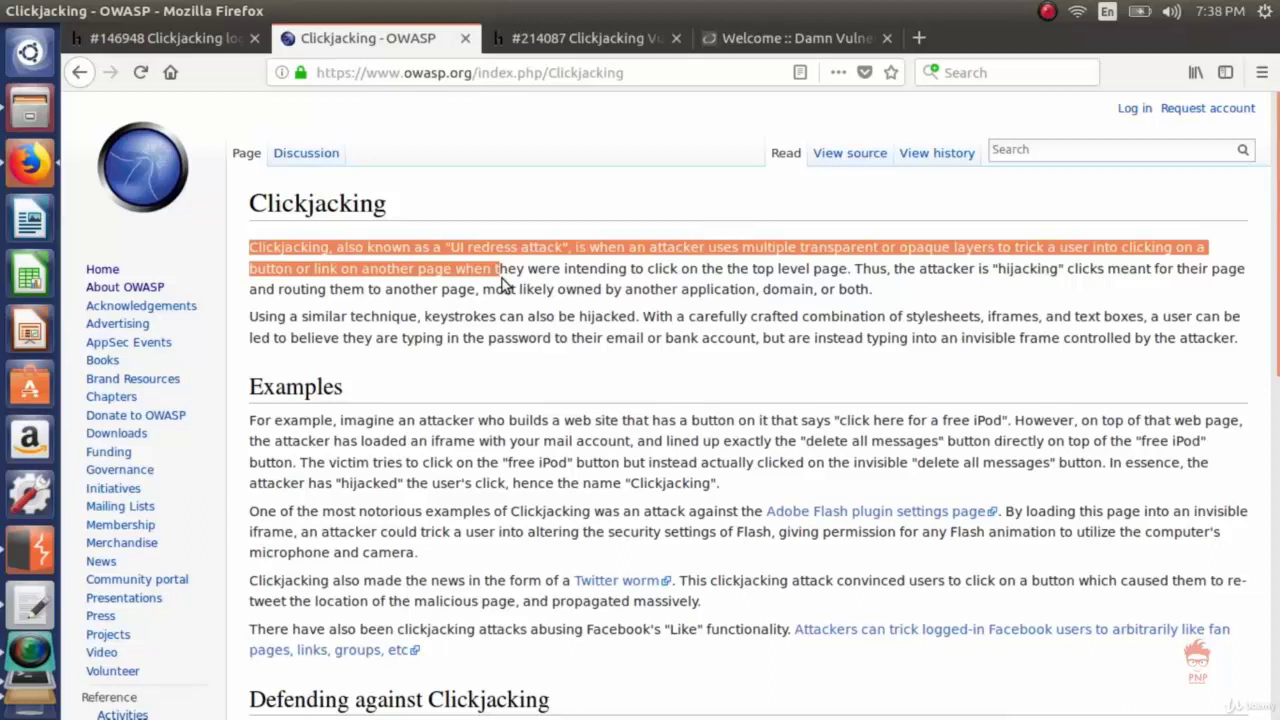
left_click(336, 420)
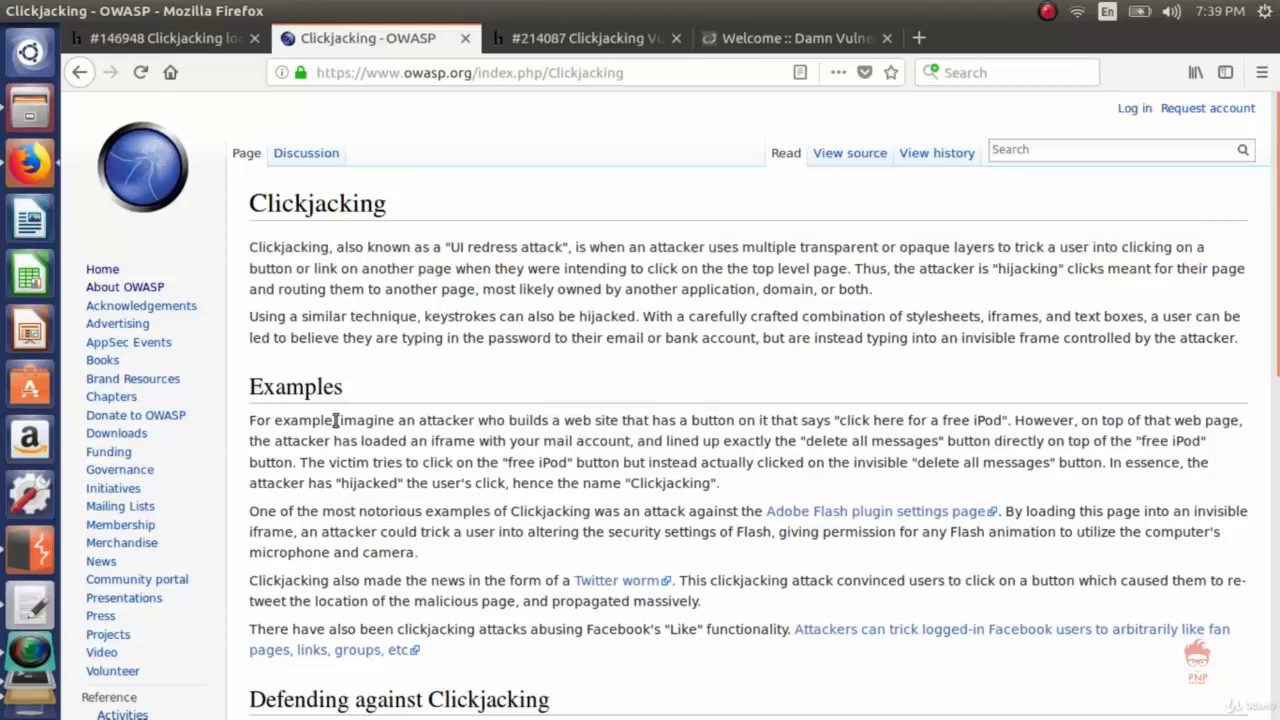
Step: Show DVWA's Setup / Reset DB page and look through its Database Setup and Setup Check sections
left_click(735, 38)
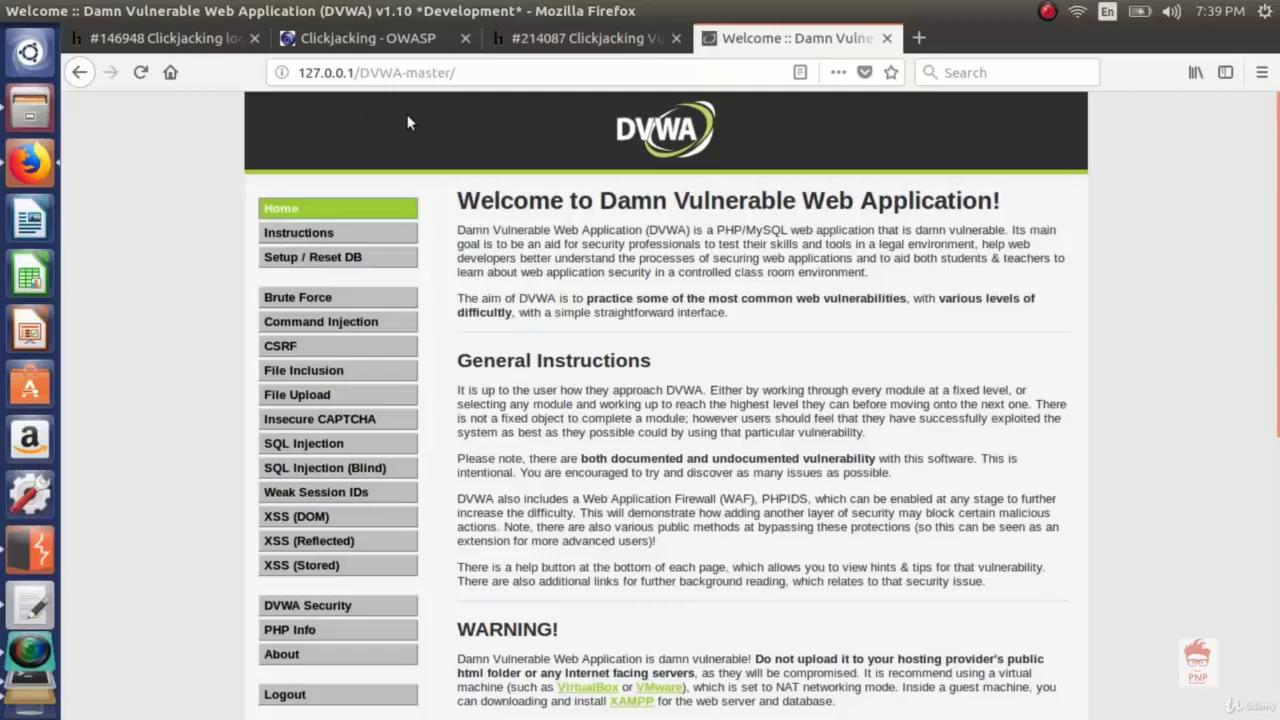
left_click(398, 40)
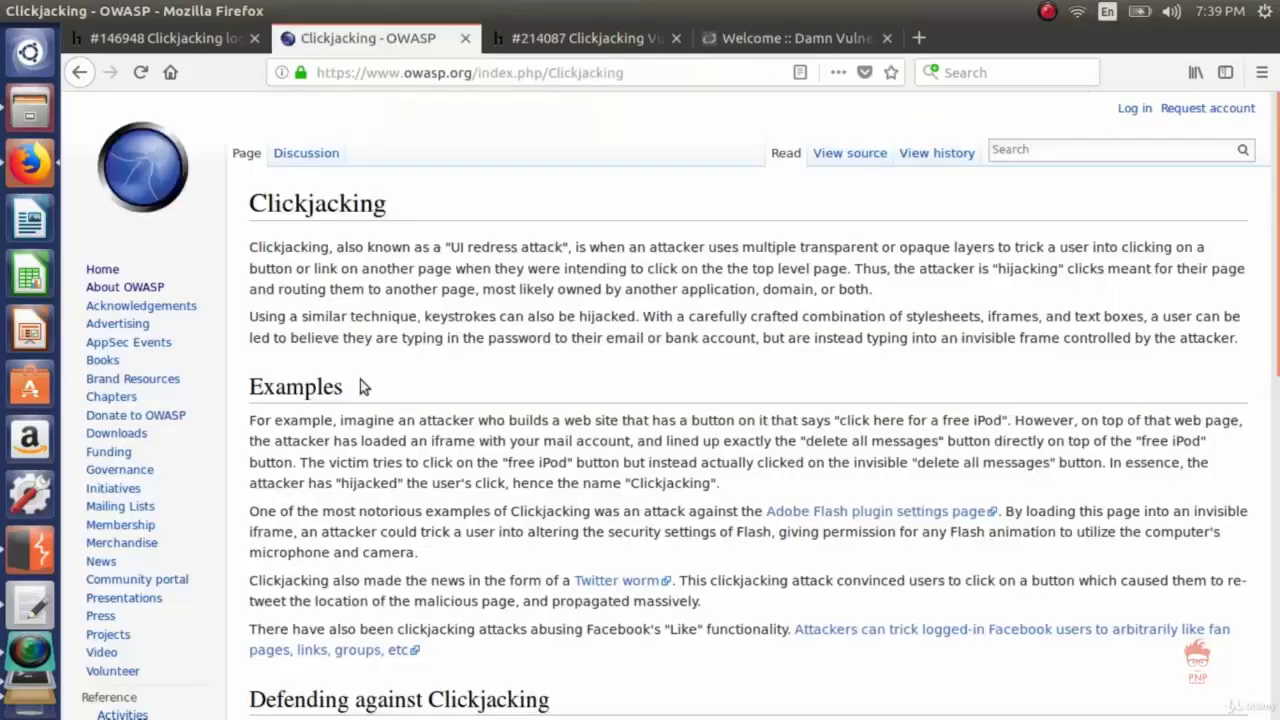
left_click(758, 40)
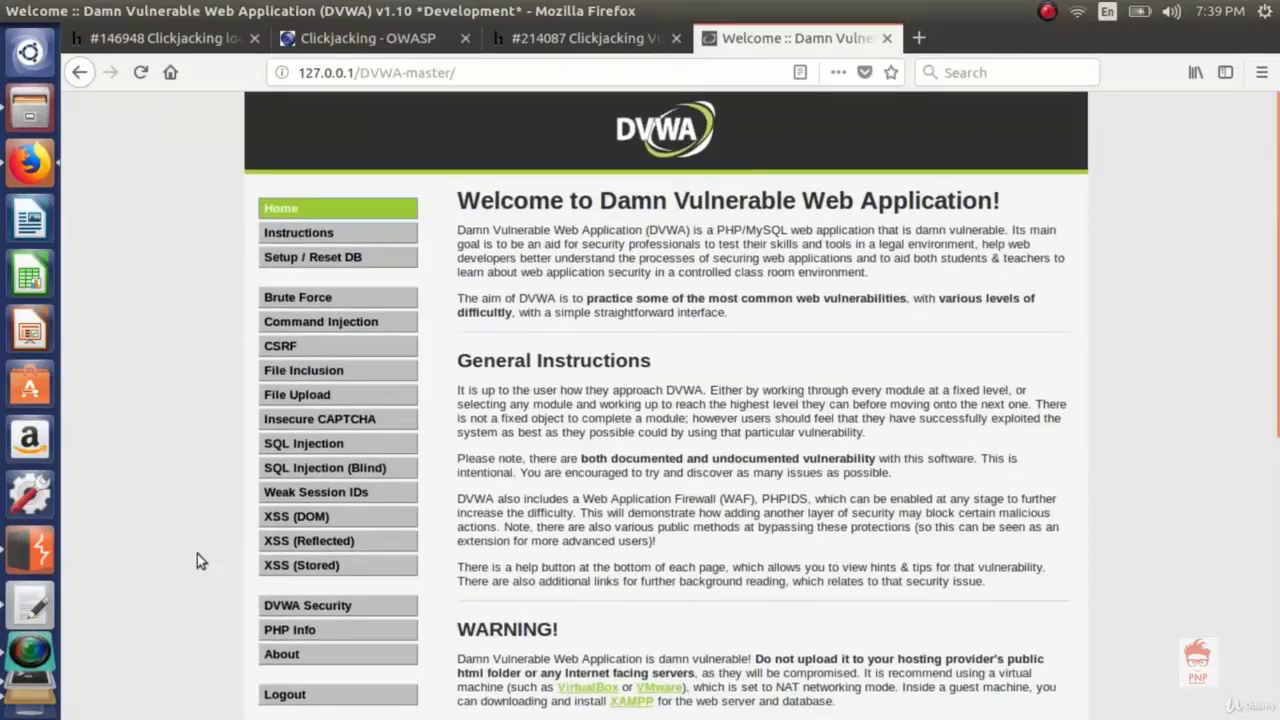
left_click(318, 262)
scroll(940, 355, "down", 7)
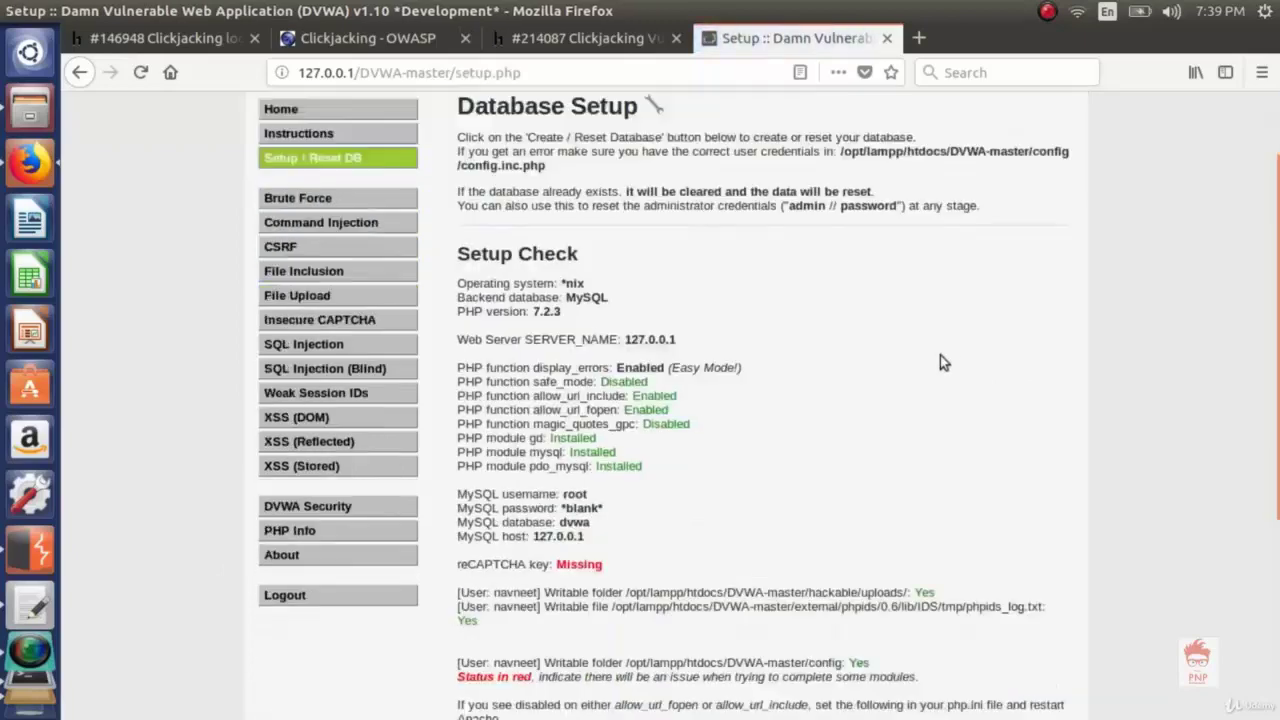
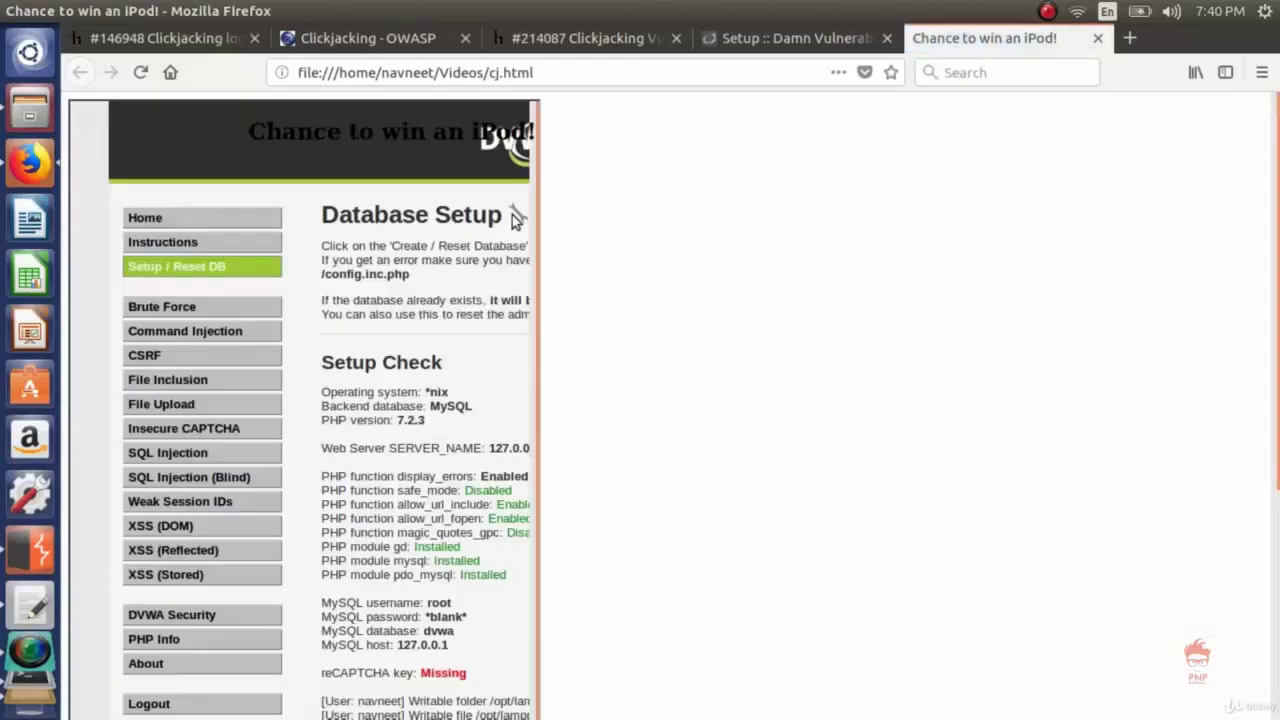
Step: Examine how cj.html overlays its iPod heading and Click here! button on the framed DVWA database setup page
scroll(370, 390, "down", 2)
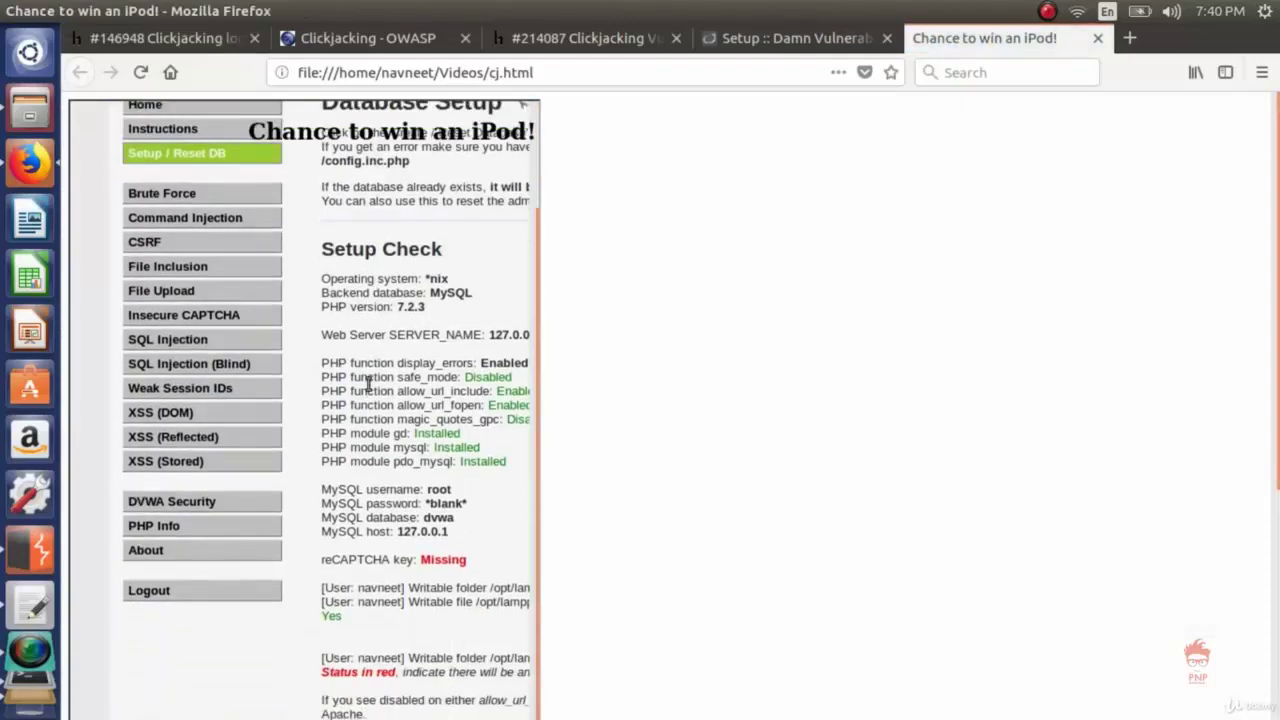
scroll(335, 220, "up", 2)
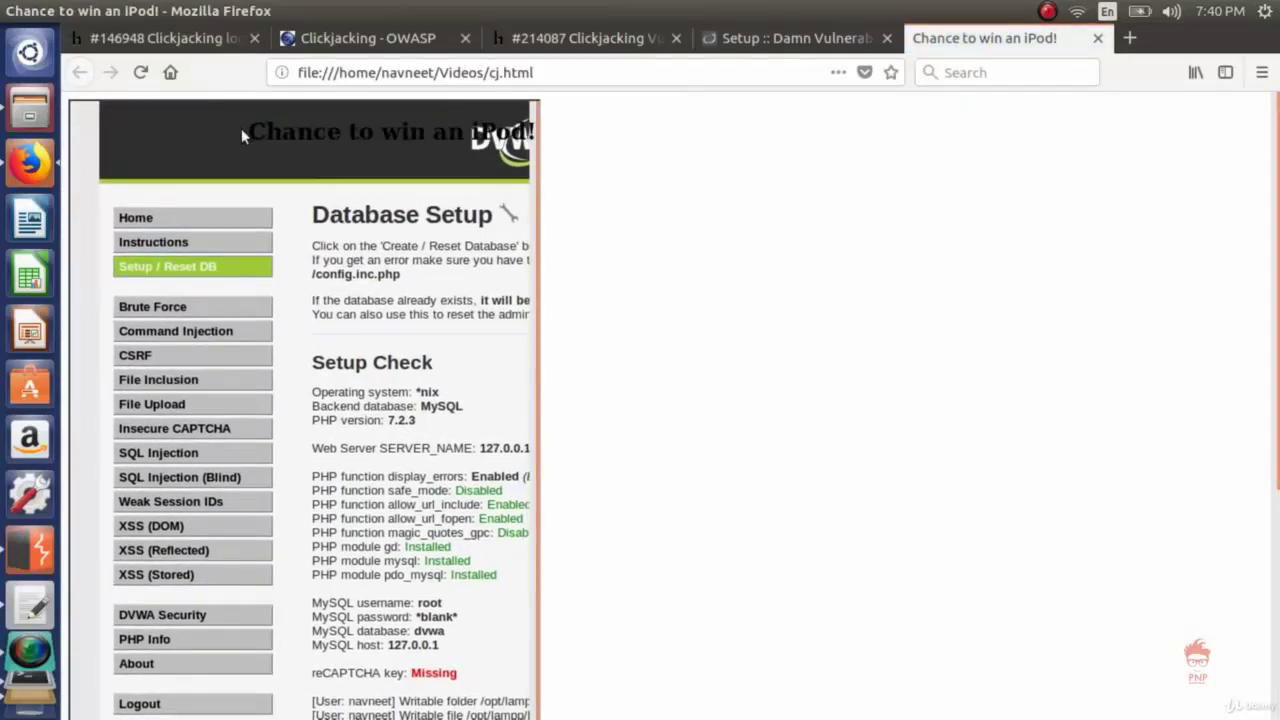
scroll(508, 240, "down", 3)
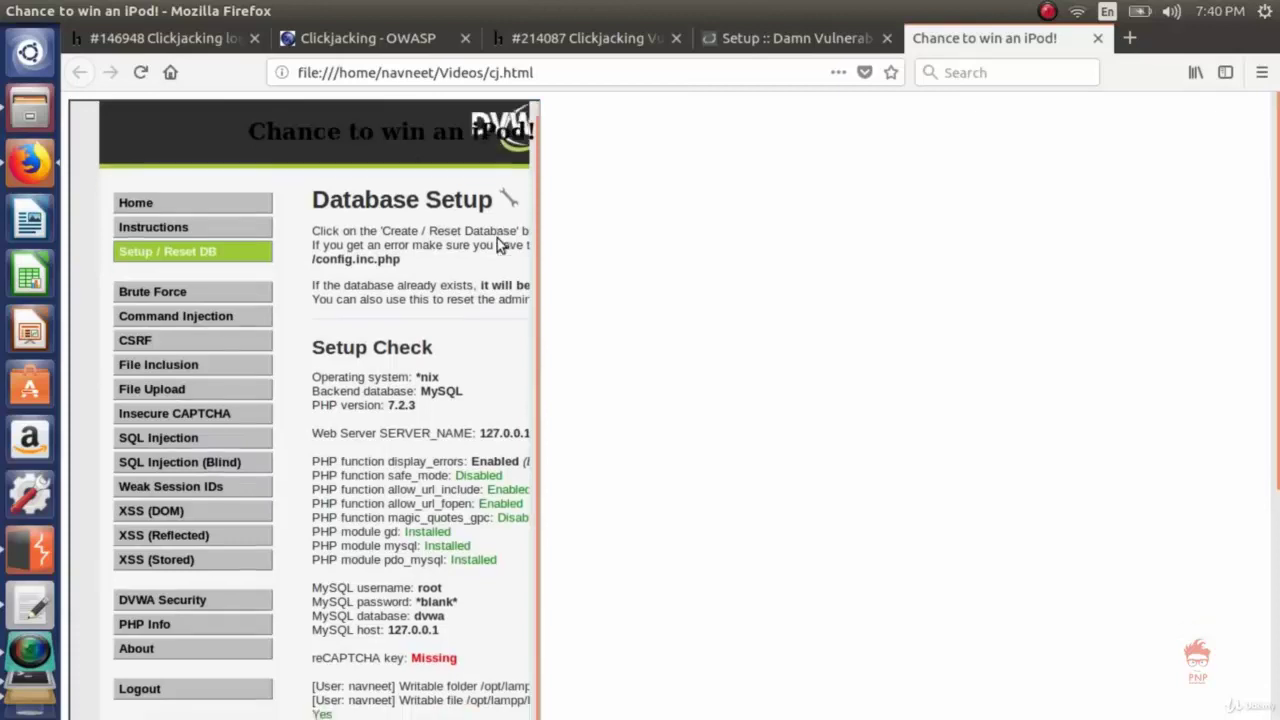
scroll(401, 132, "up", 3)
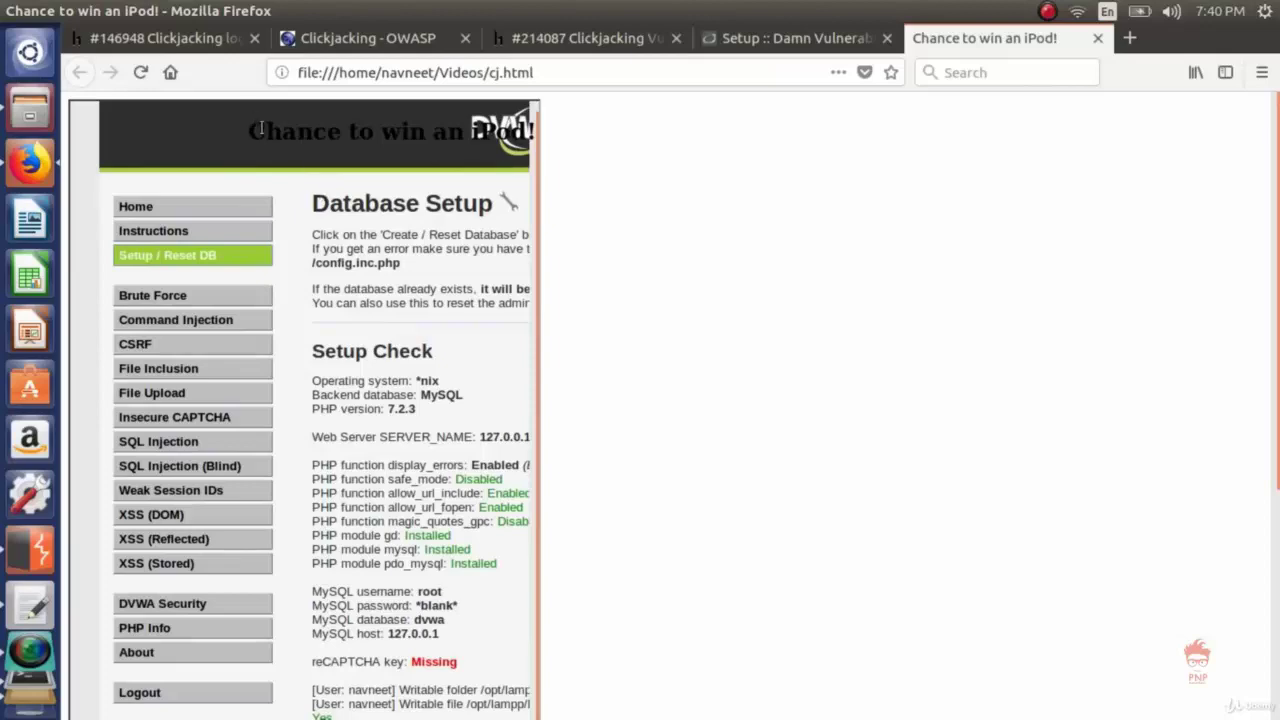
scroll(404, 212, "down", 2)
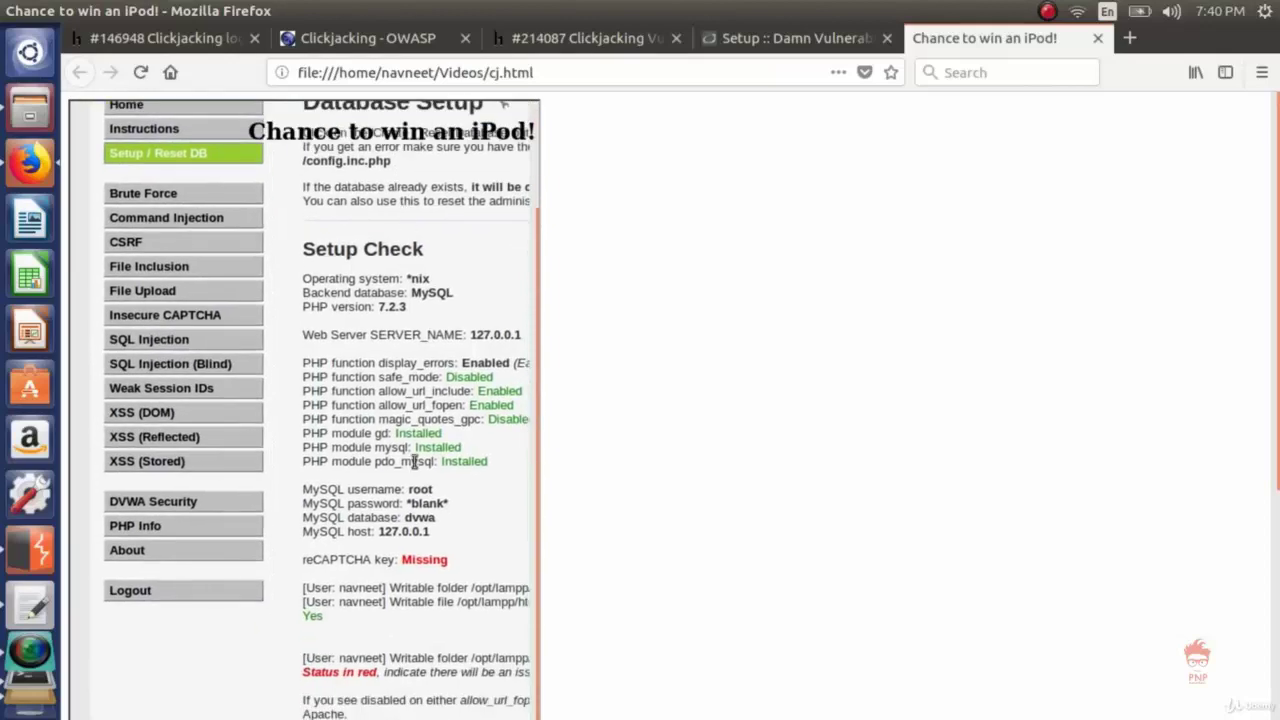
scroll(413, 461, "down", 5)
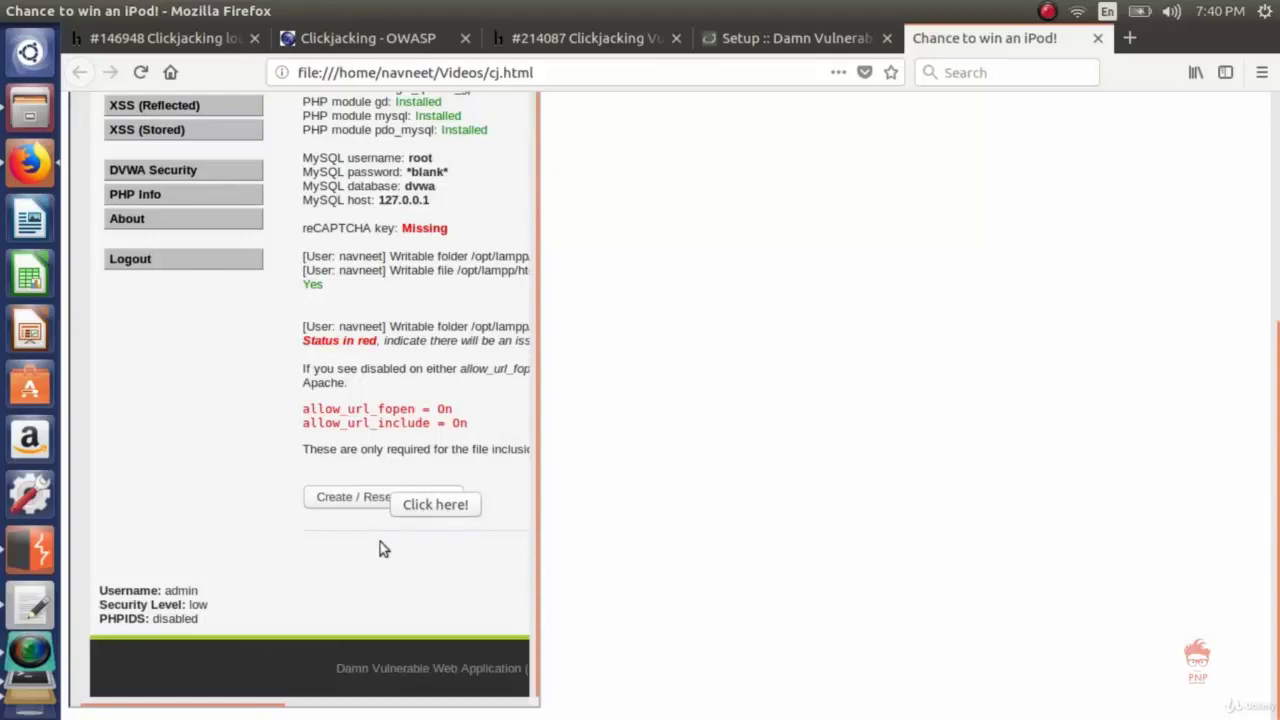
Step: Relate the OWASP clickjacking definition to cj.html, highlighting the definition's opening line and the area around the "Chance to win an iPod!" heading
left_click(398, 40)
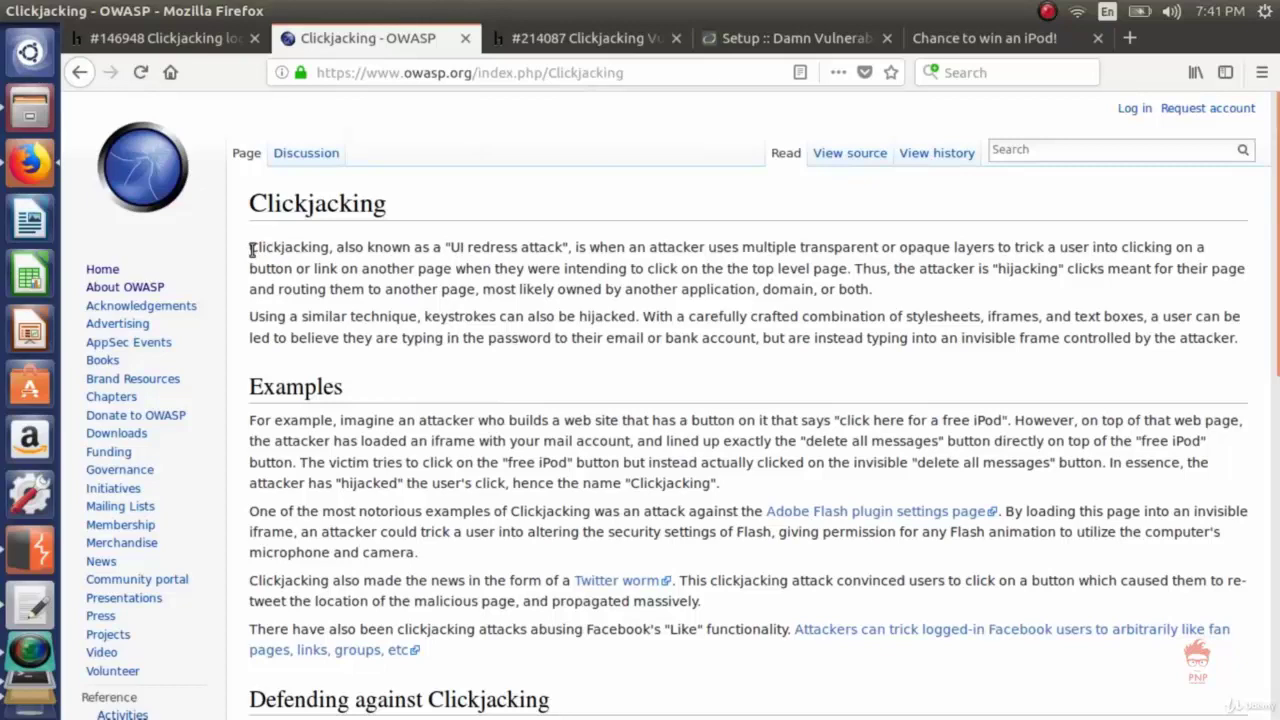
left_click_drag(252, 250, 290, 283)
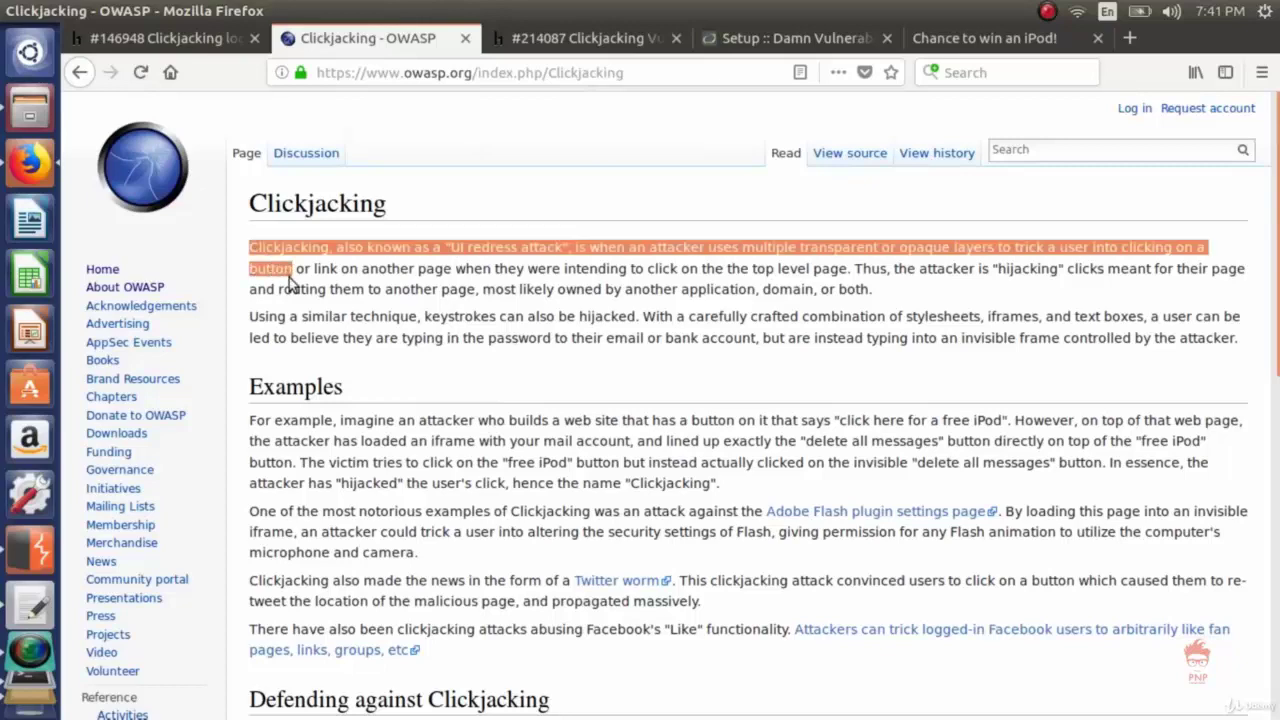
left_click(930, 45)
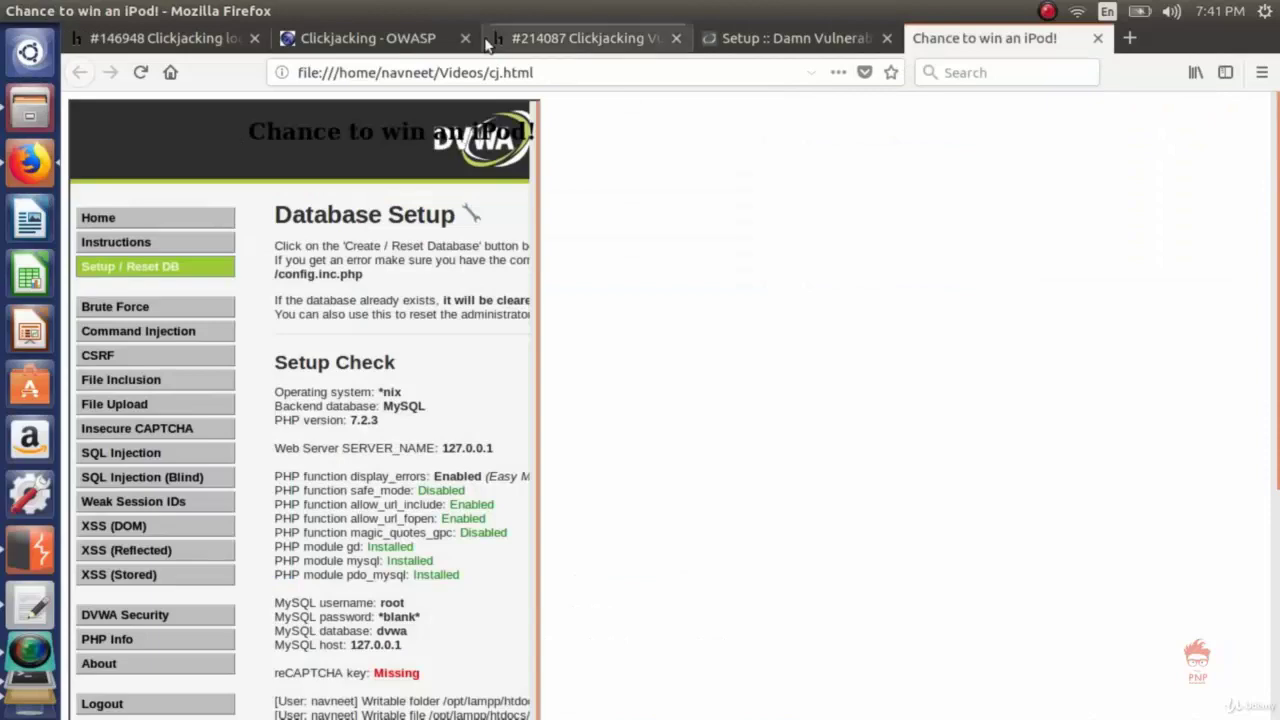
left_click(380, 38)
left_click(596, 250)
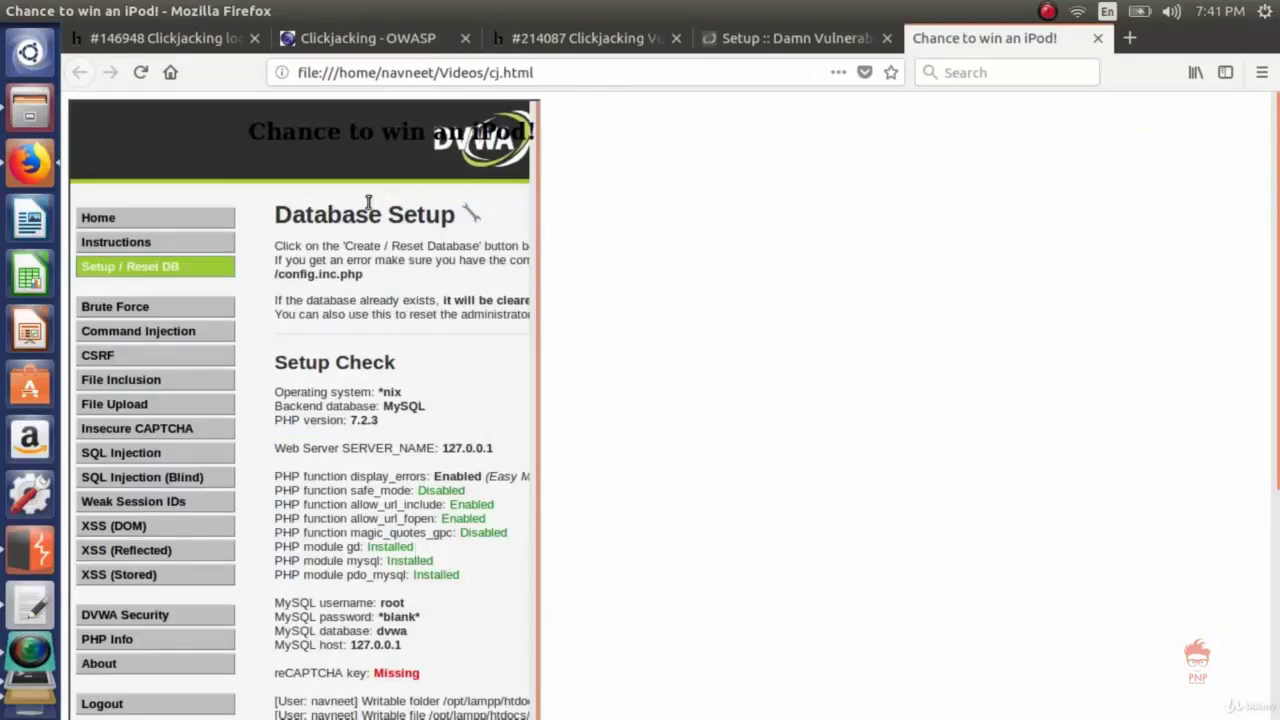
left_click_drag(240, 136, 494, 143)
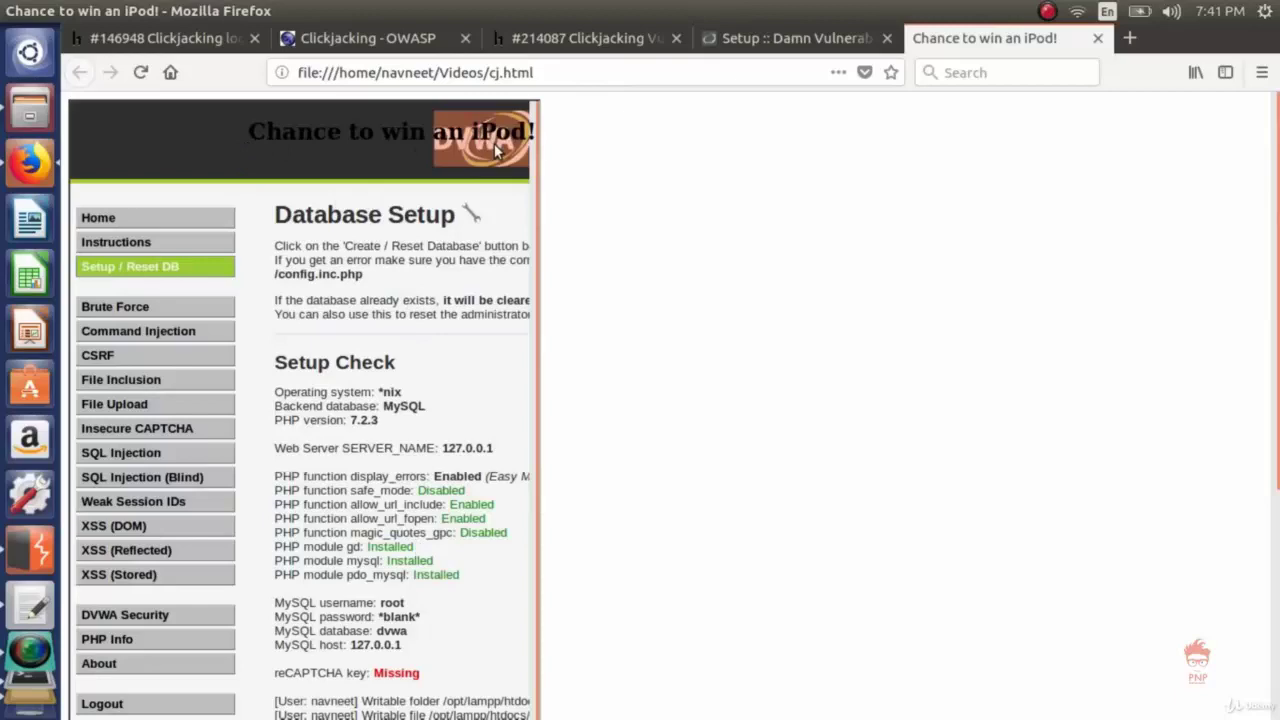
left_click(320, 40)
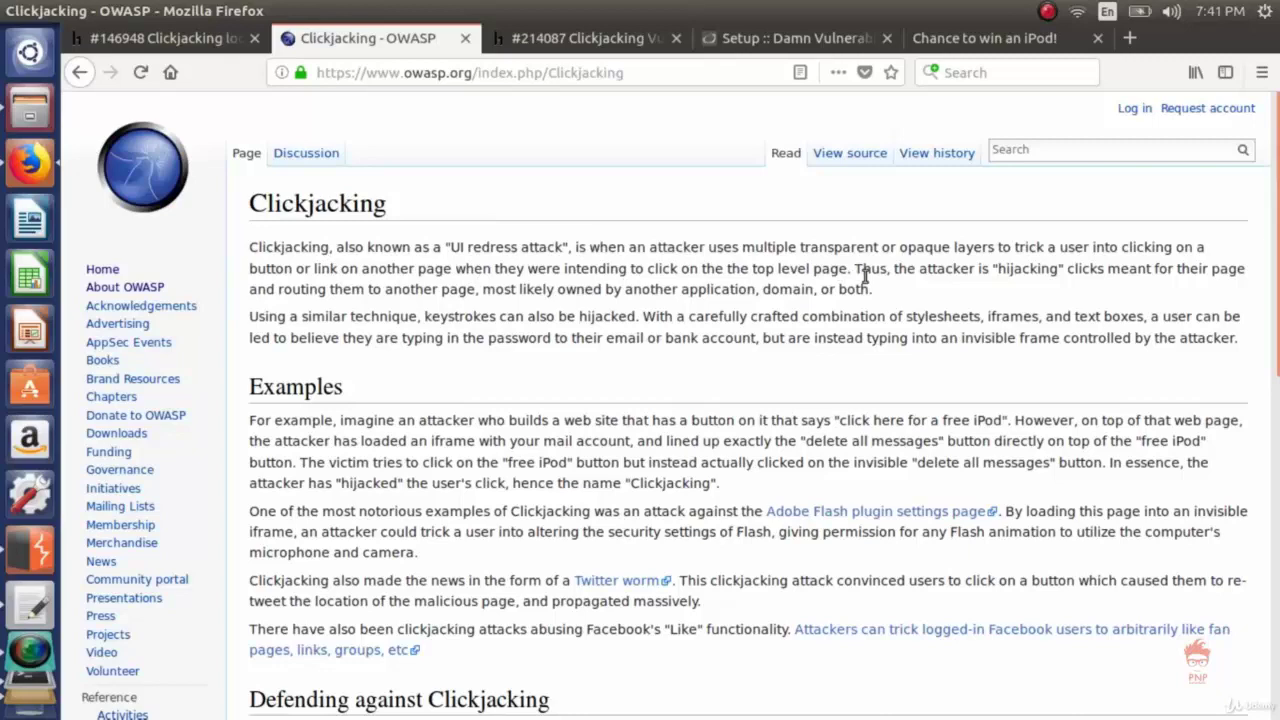
left_click(962, 37)
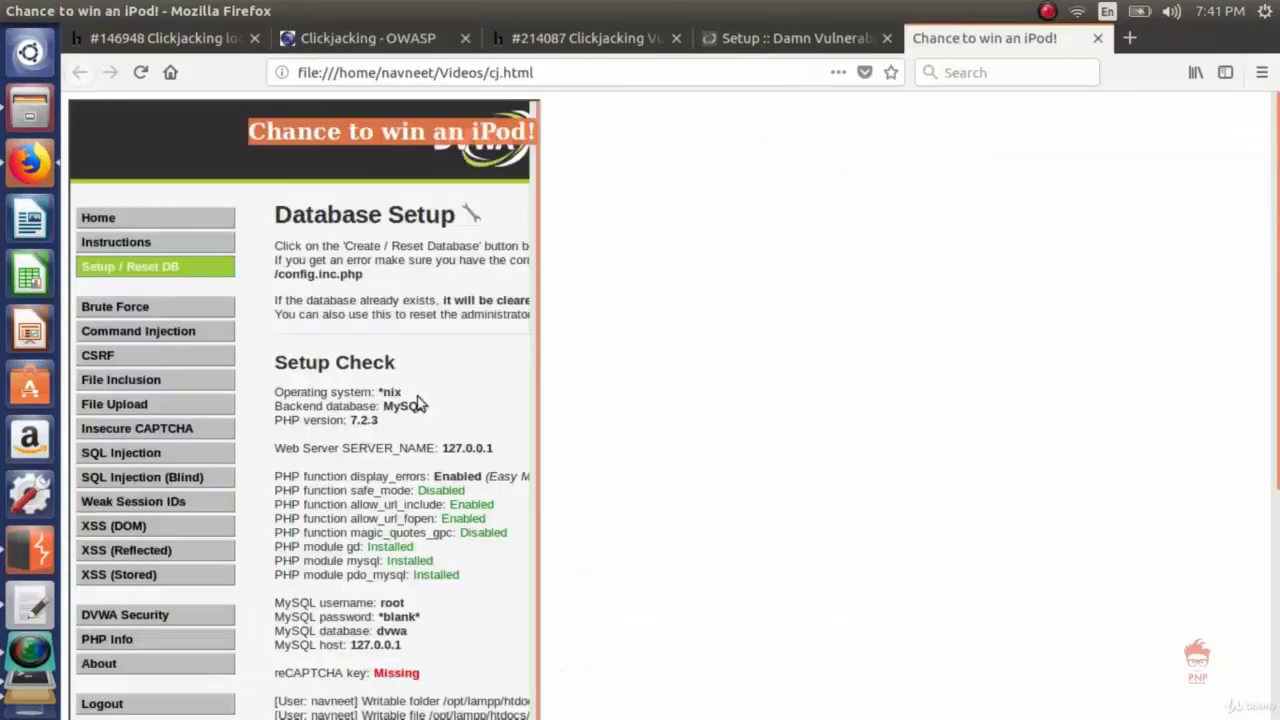
Step: Line up the framed DVWA page's Create / Reset Database button beneath the Click here! button in cj.html
scroll(423, 403, "down", 2)
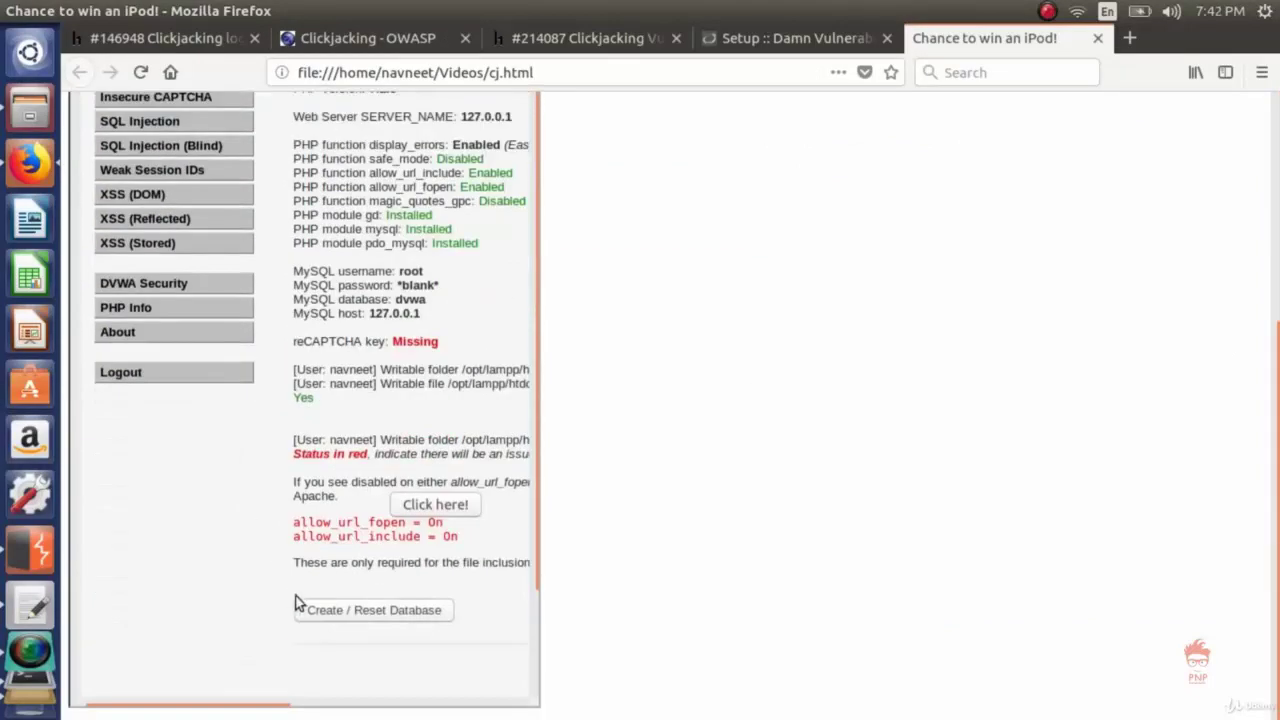
scroll(446, 508, "up", 4)
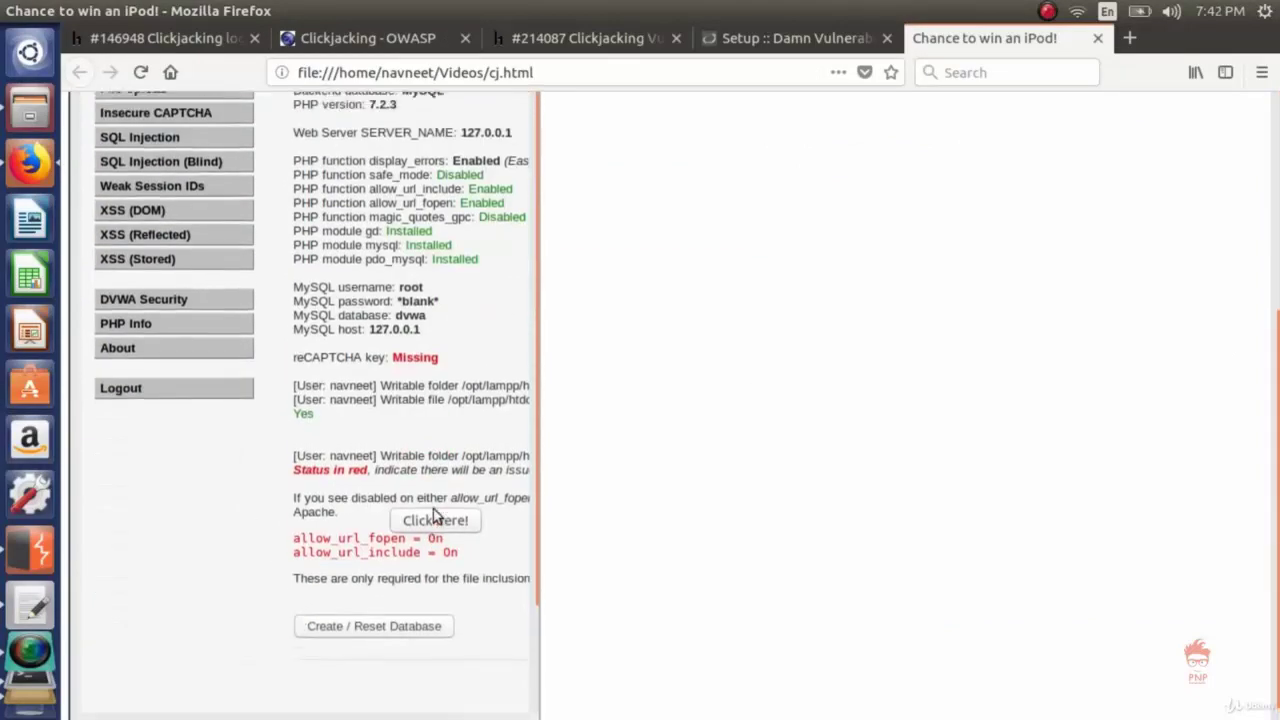
scroll(435, 510, "down", 2)
scroll(435, 510, "down", 2)
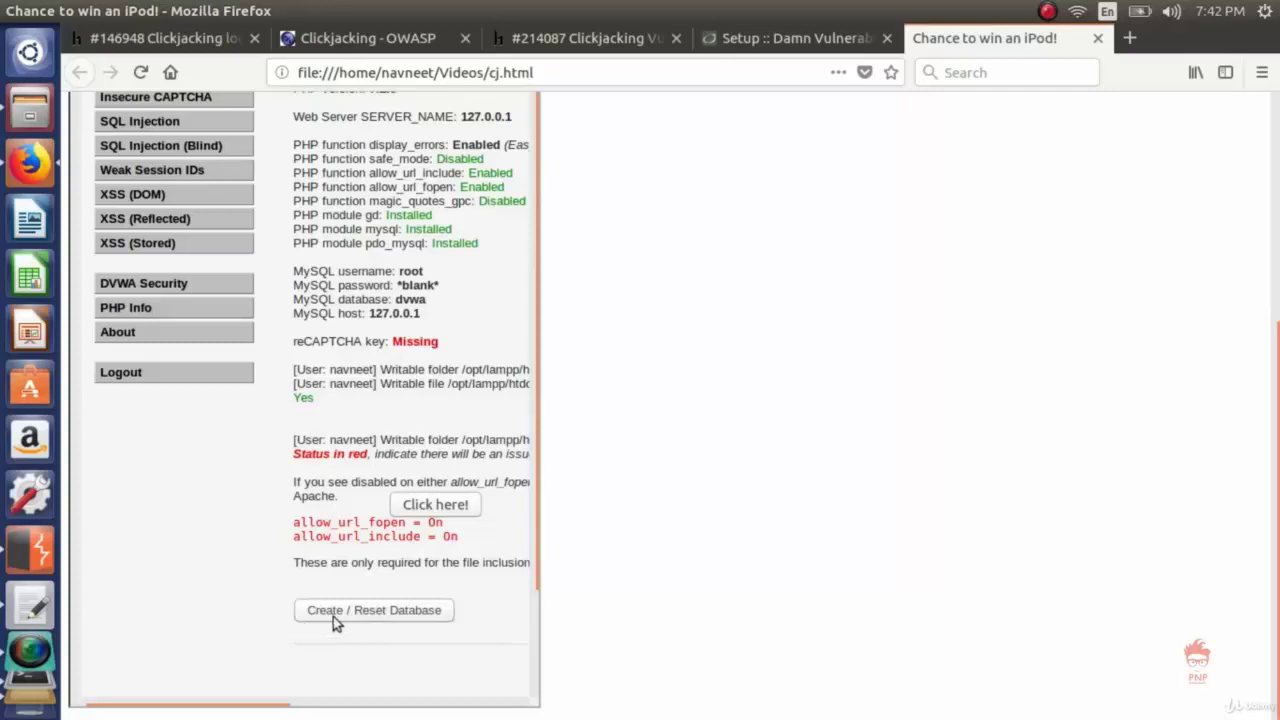
scroll(345, 539, "down", 2)
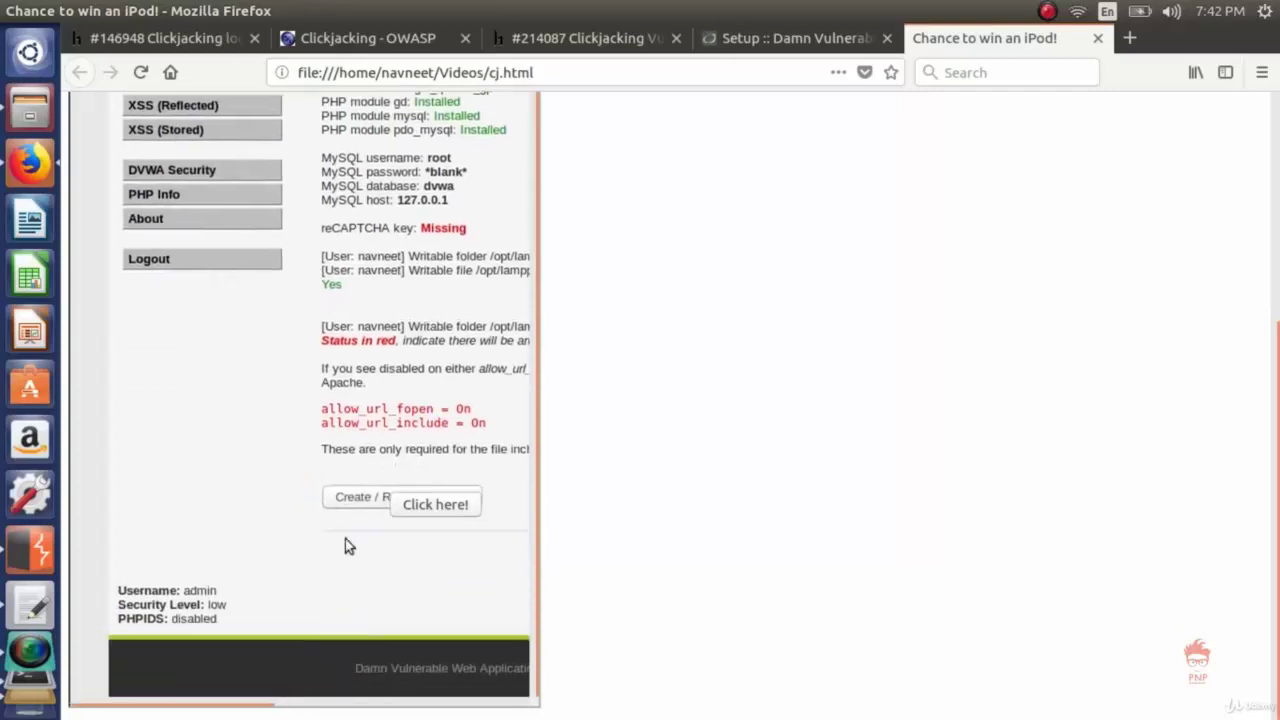
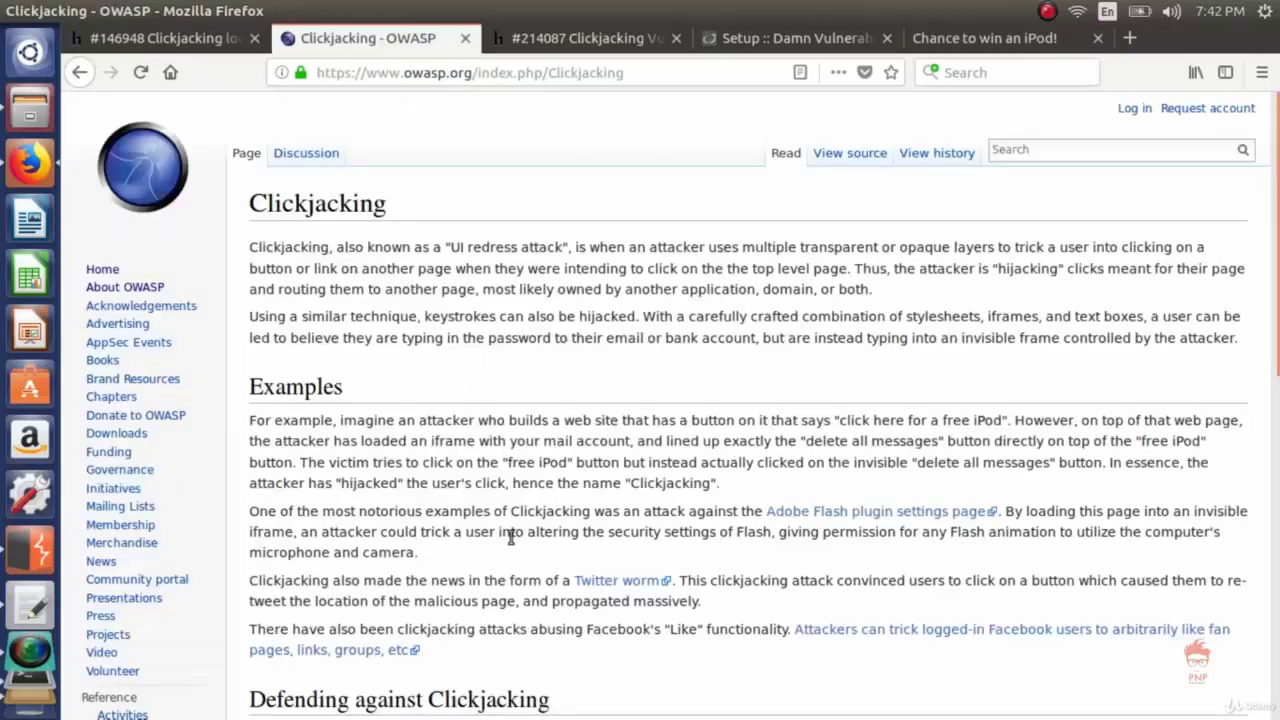
Step: Highlight the Defending against Clickjacking section and its two prevention methods on the OWASP page
scroll(510, 537, "down", 5)
left_click_drag(250, 434, 316, 495)
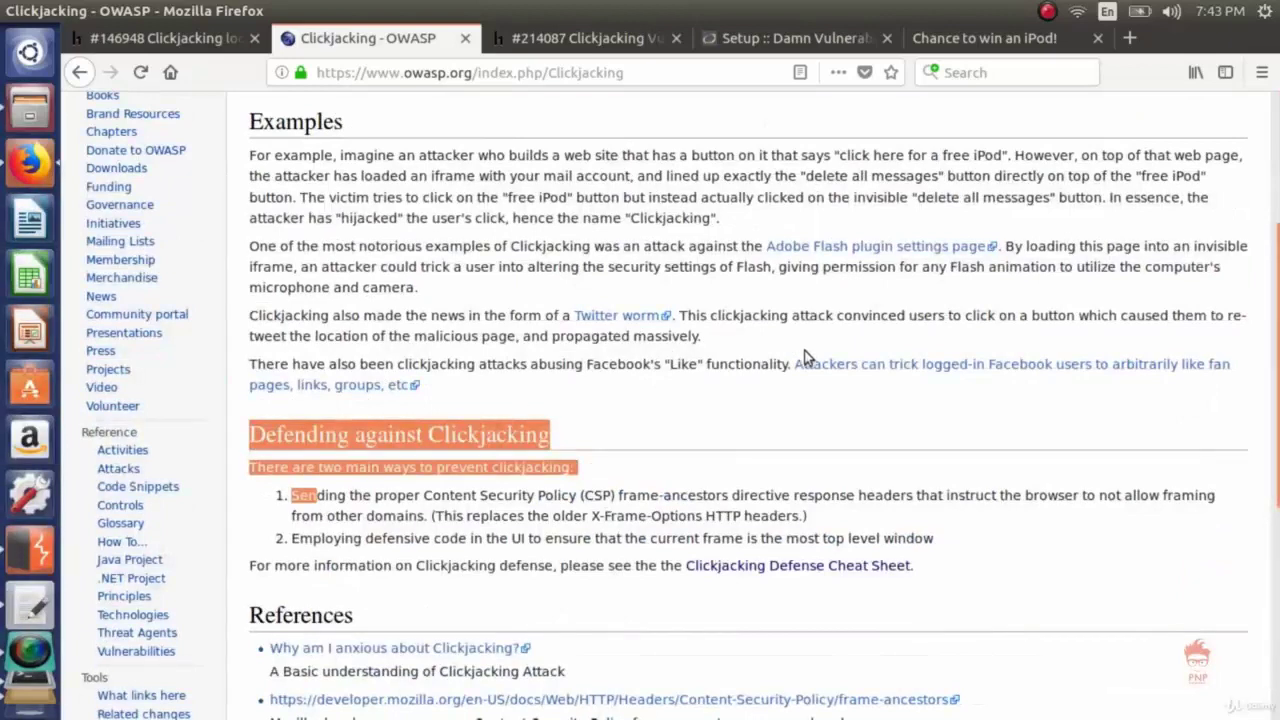
left_click(741, 465)
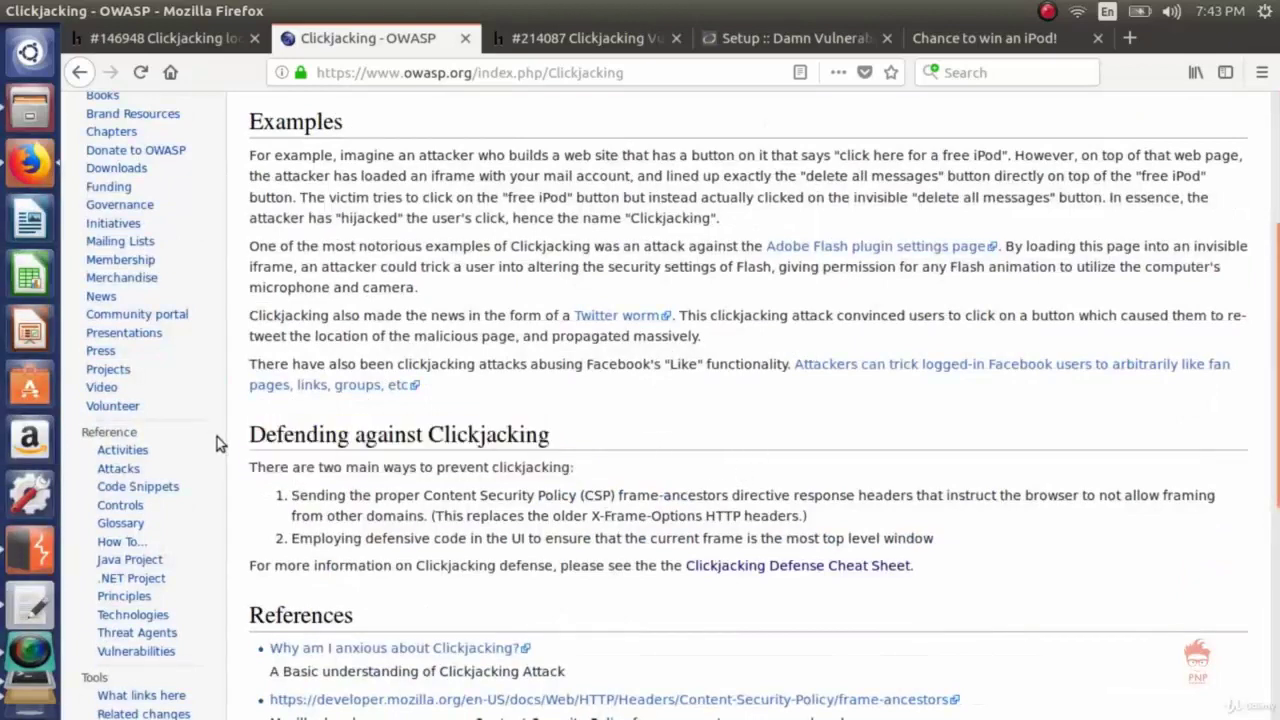
left_click_drag(252, 434, 497, 540)
left_click(546, 600)
scroll(550, 600, "up", 5)
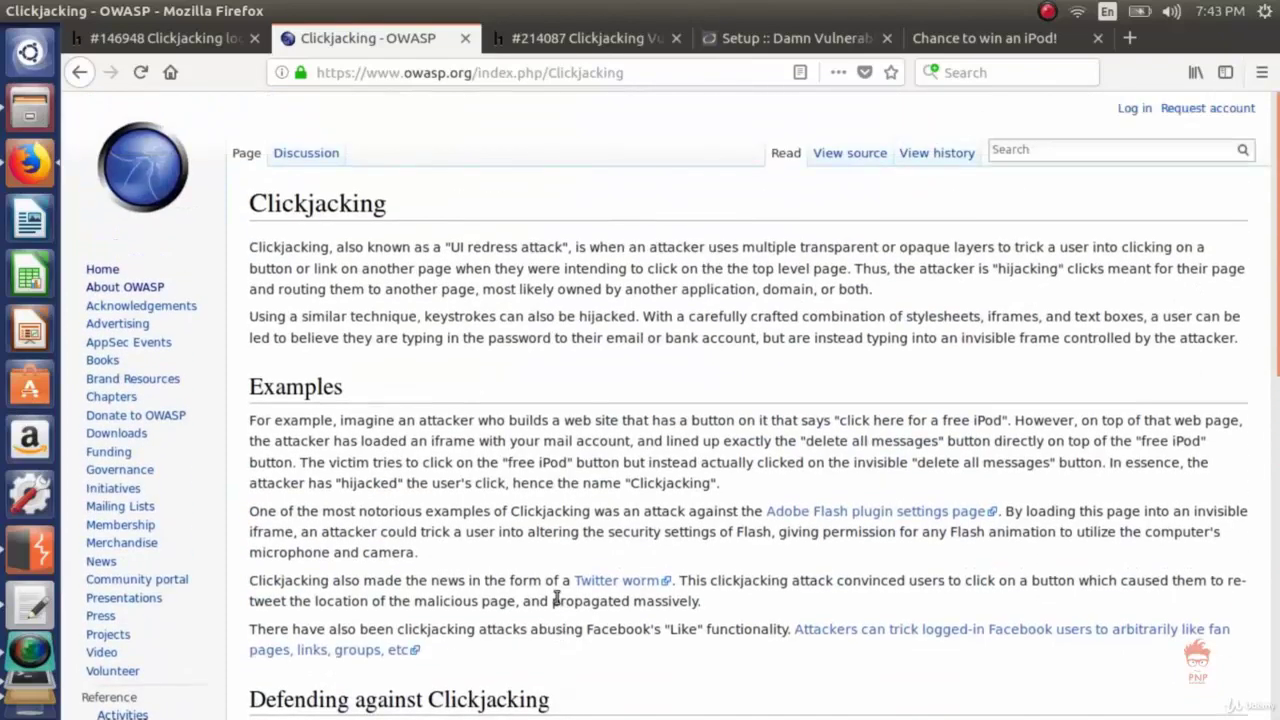
Step: Show the actual DVWA Database Setup page from its introduction down to the Create / Reset Database button
left_click(718, 40)
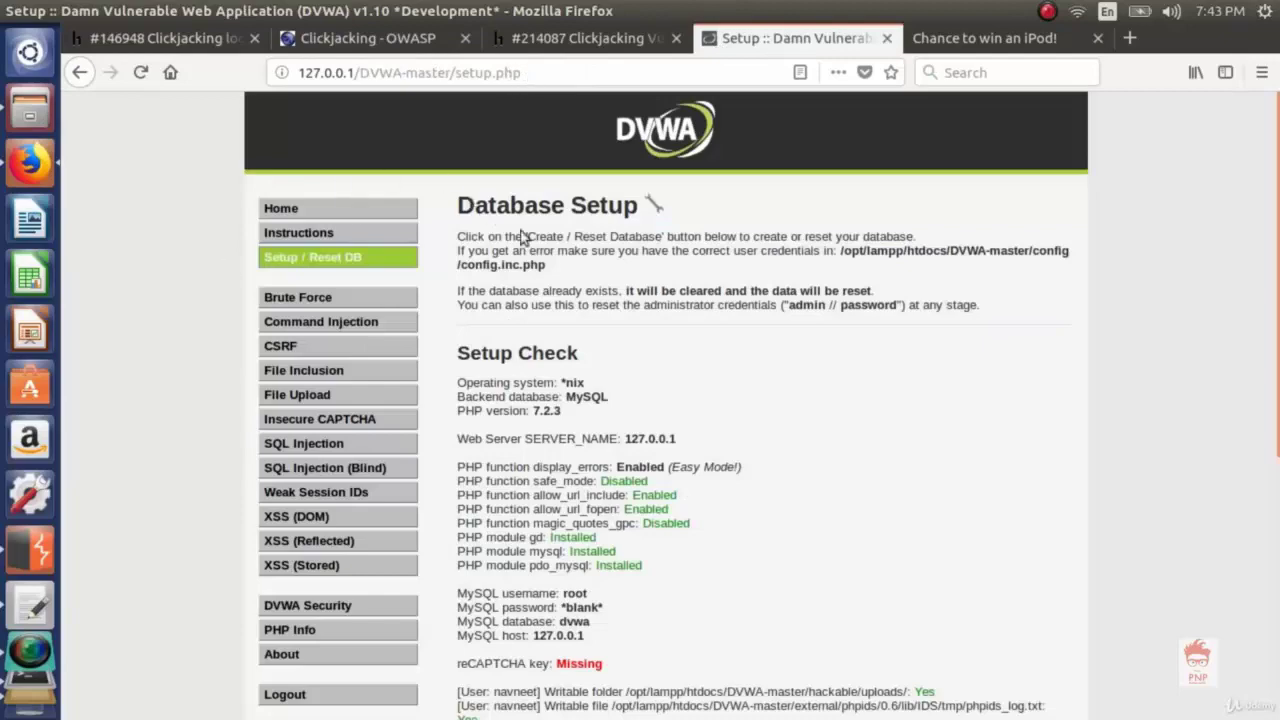
scroll(563, 254, "down", 7)
scroll(563, 254, "up", 7)
scroll(532, 426, "down", 8)
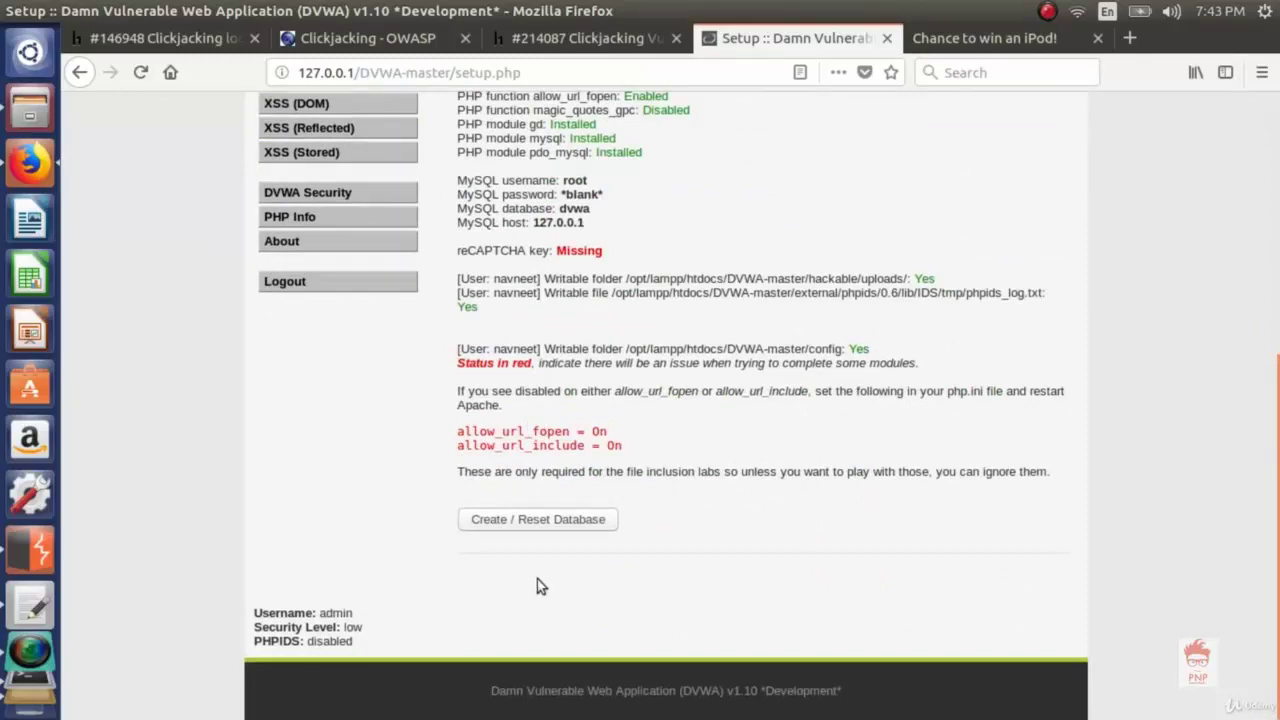
scroll(750, 558, "up", 7)
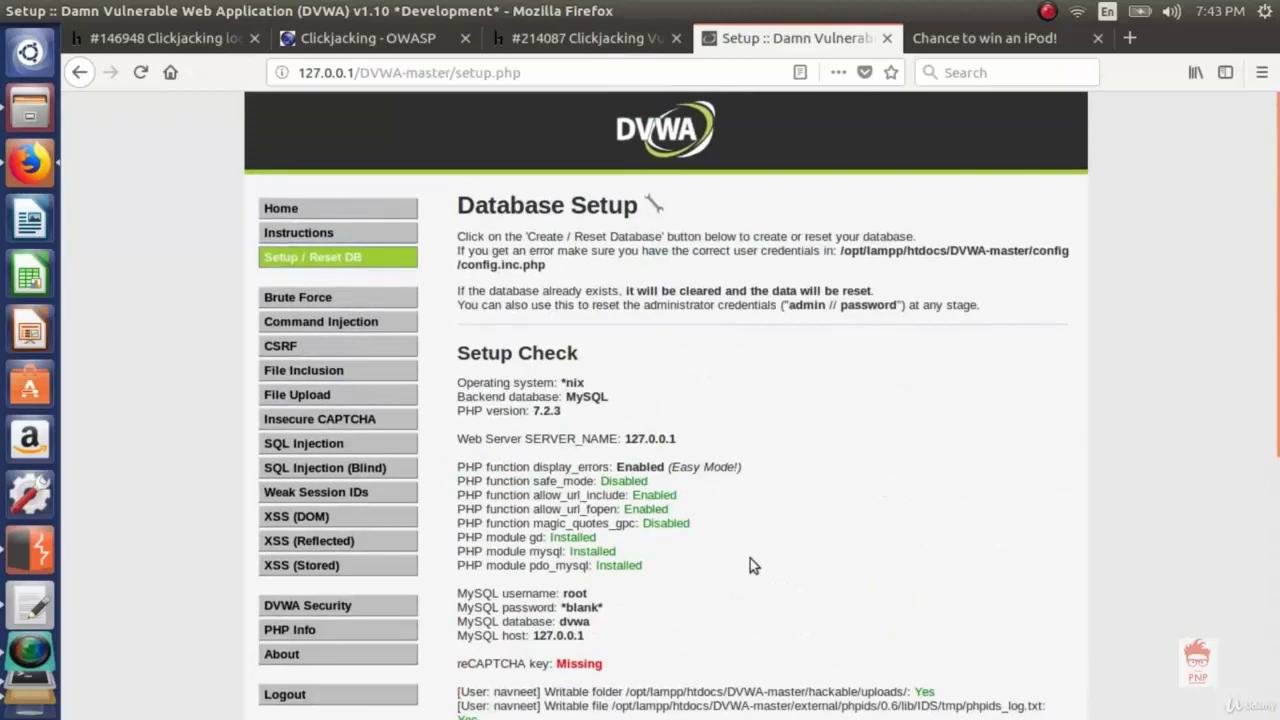
scroll(750, 558, "down", 6)
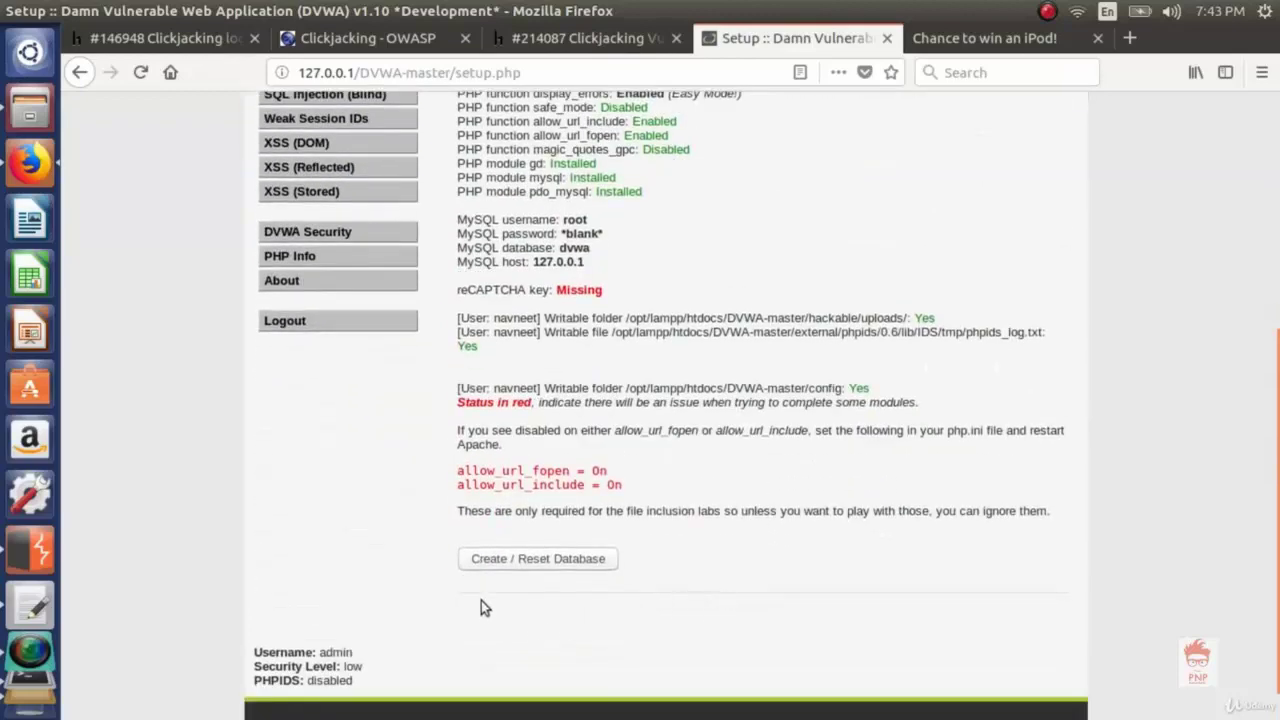
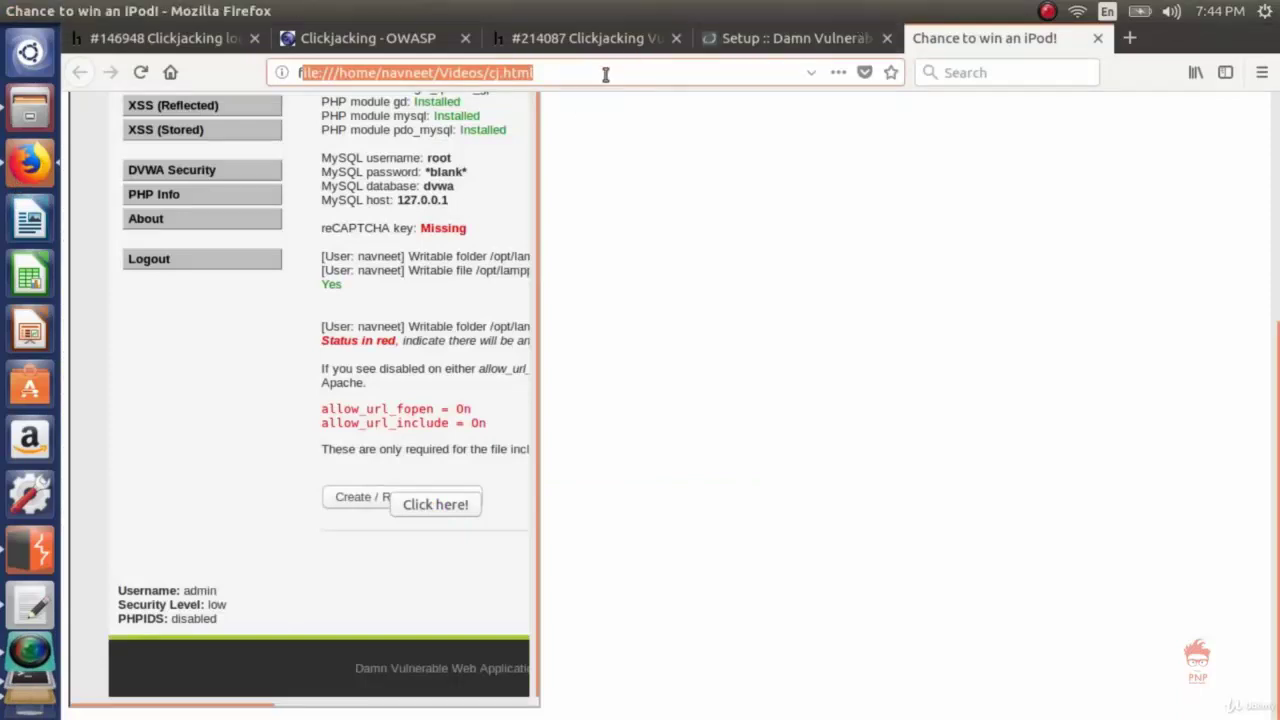
Step: Reload cj.html and inspect the iPod heading and Click here! button over the transparent DVWA frame
left_click(139, 72)
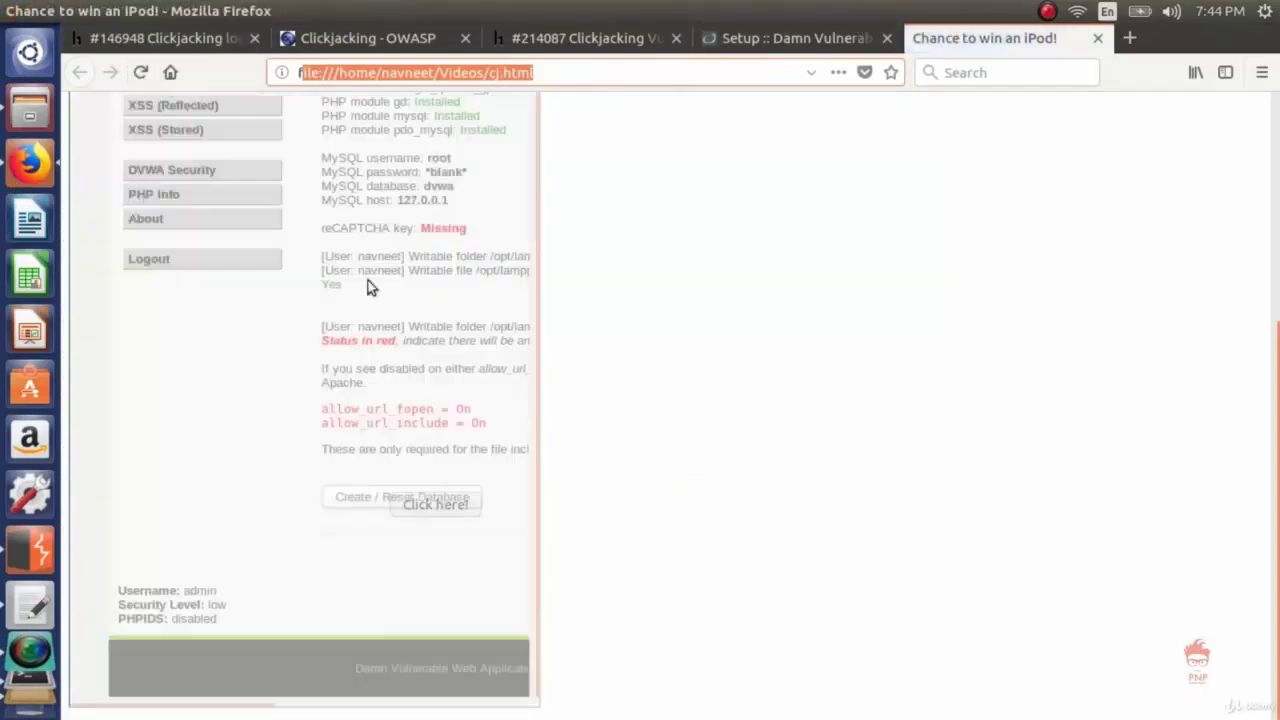
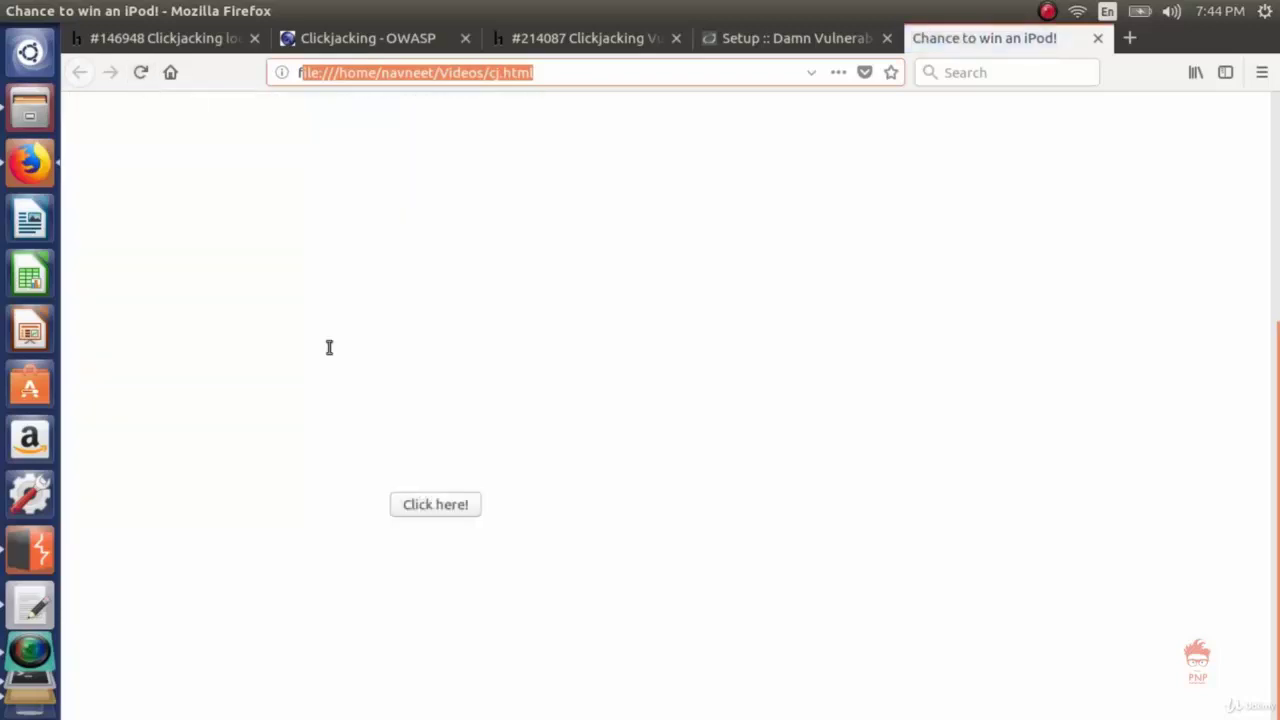
scroll(785, 475, "up", 5)
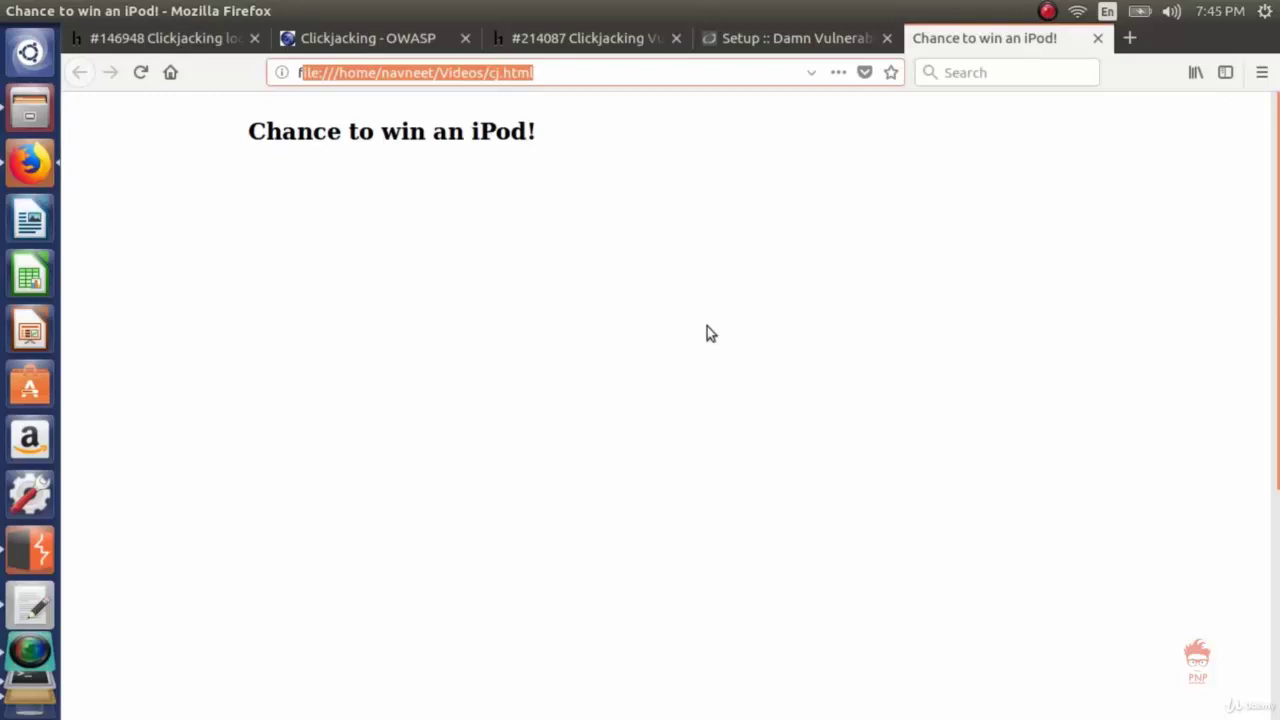
scroll(707, 333, "down", 5)
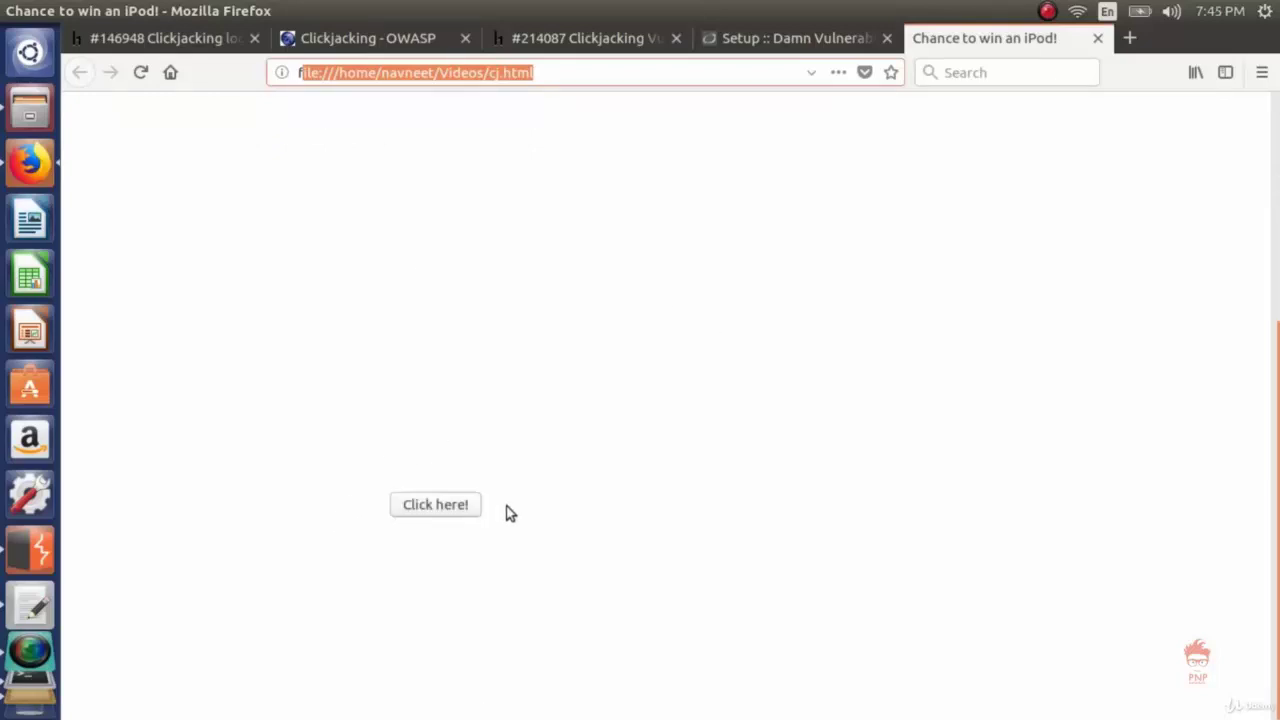
scroll(618, 511, "up", 5)
scroll(618, 511, "down", 5)
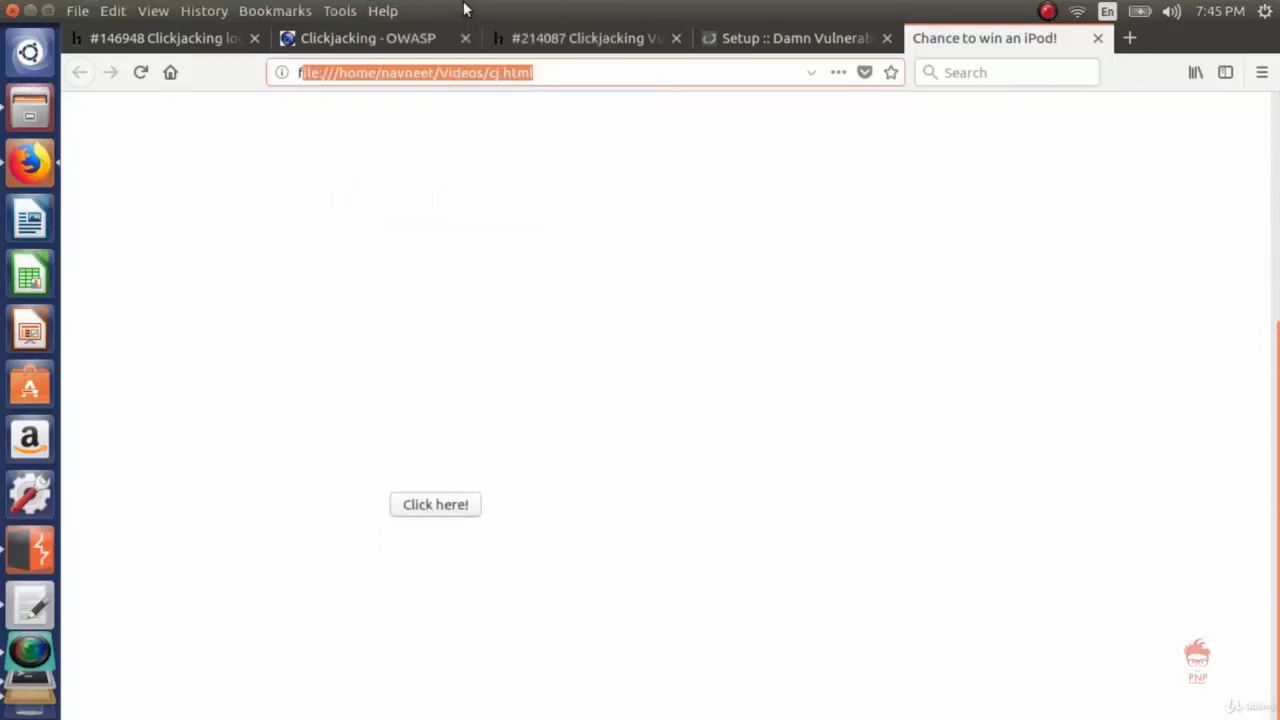
Step: Return to the OWASP page and highlight its Clickjacking title
left_click(407, 40)
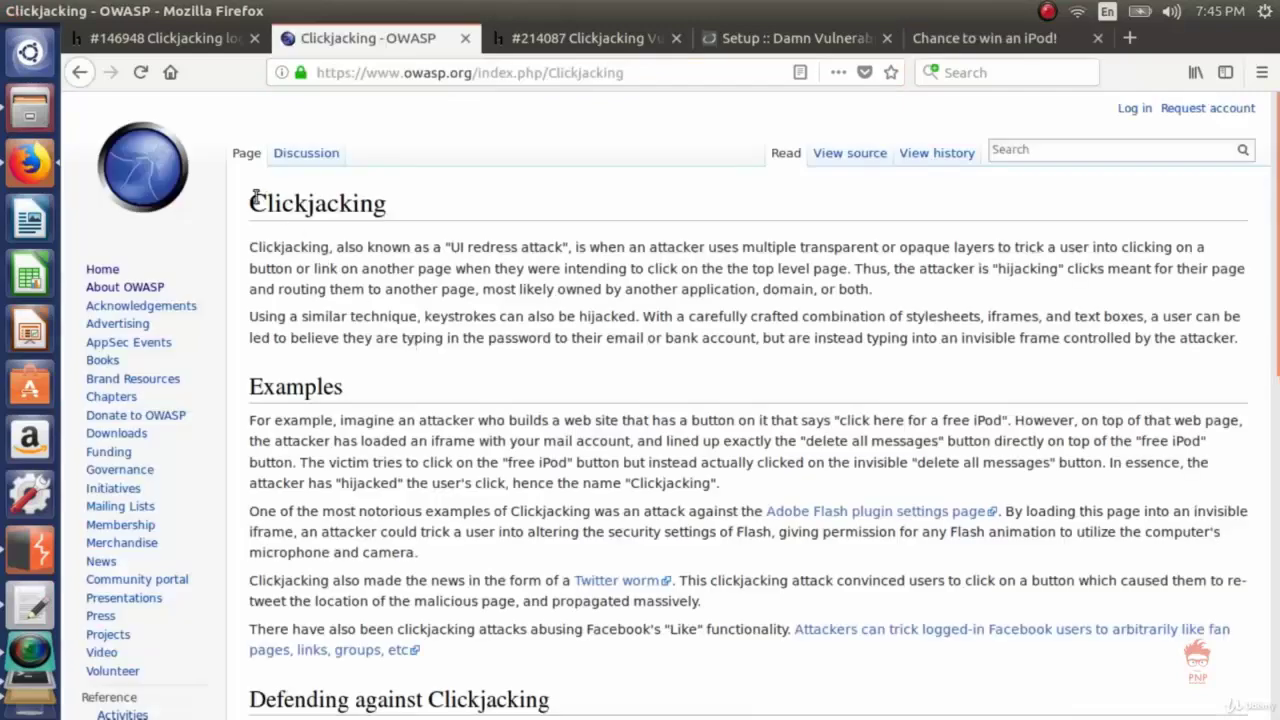
left_click_drag(256, 203, 388, 213)
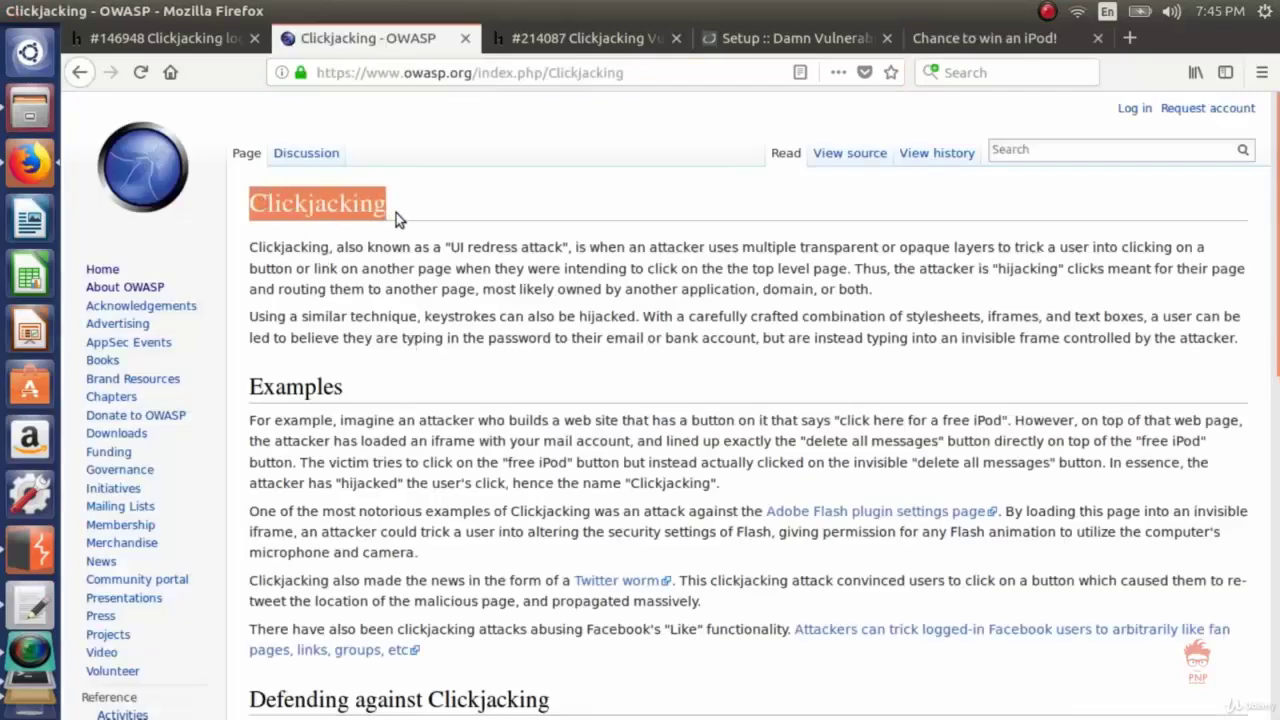
left_click(496, 183)
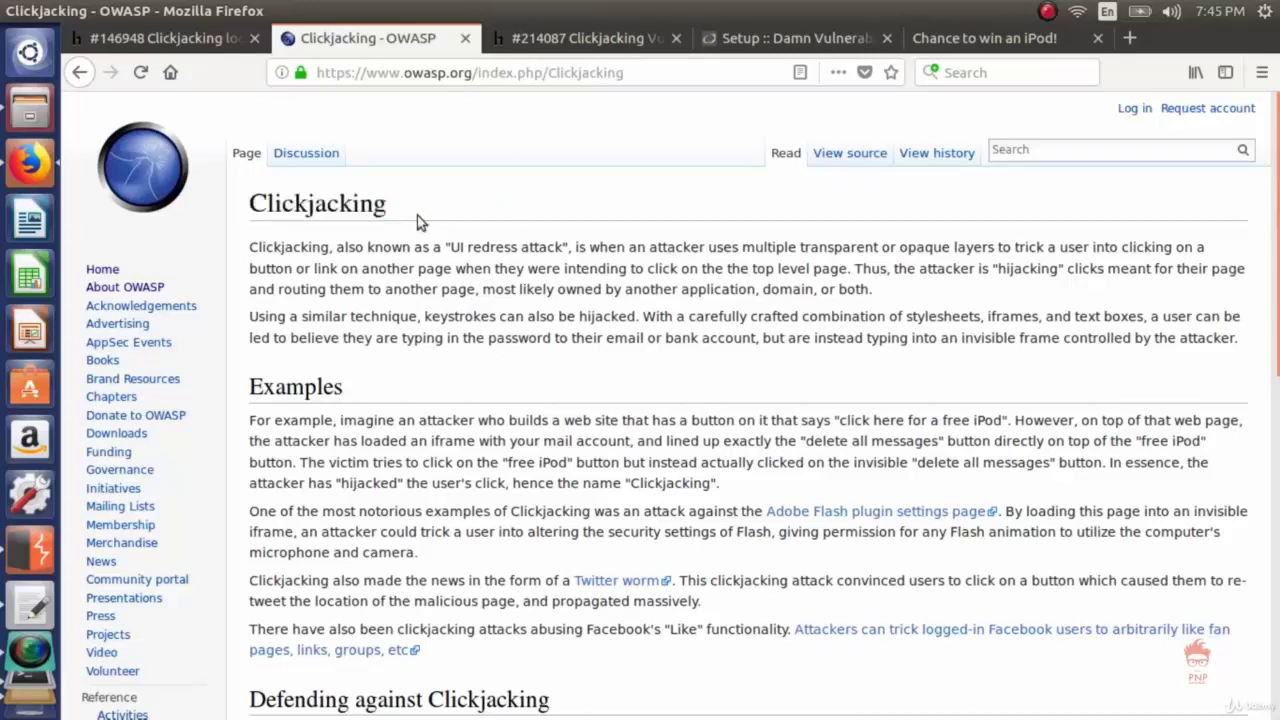
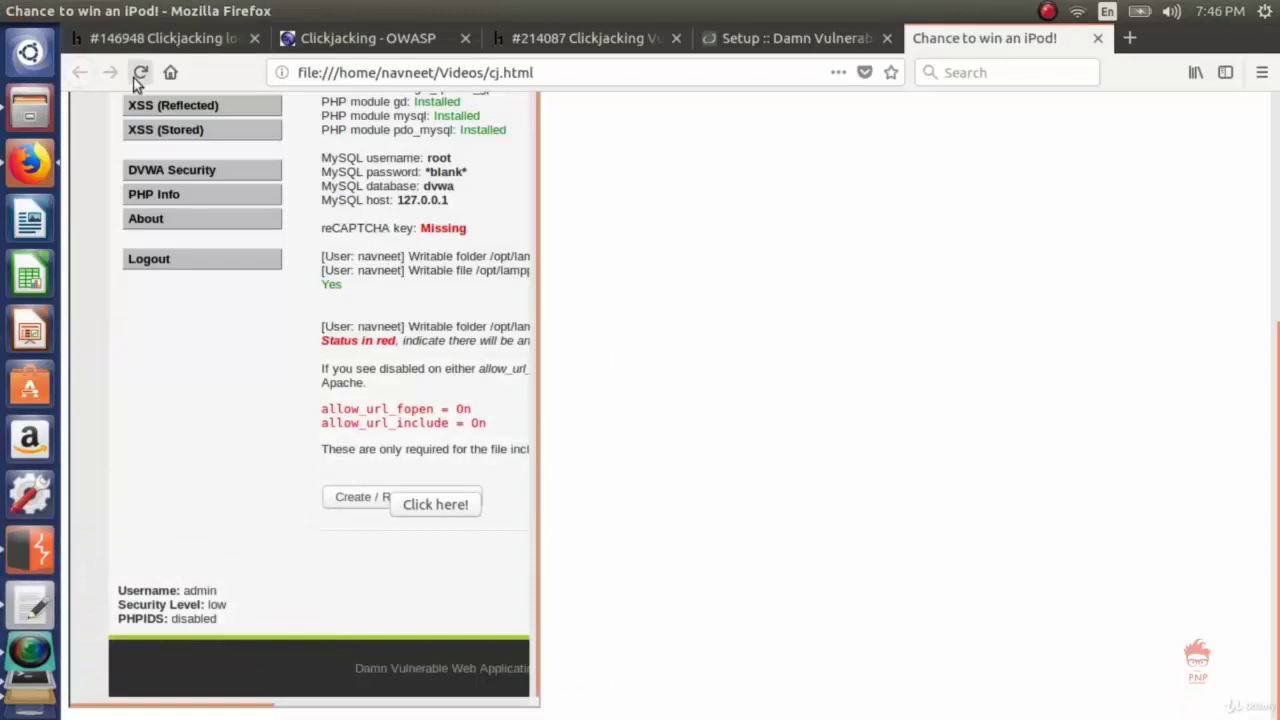
Step: Reload cj.html, trigger the Click here! decoy over the faint and semi-transparent DVWA frame, and check the framed database setup output
left_click(140, 72)
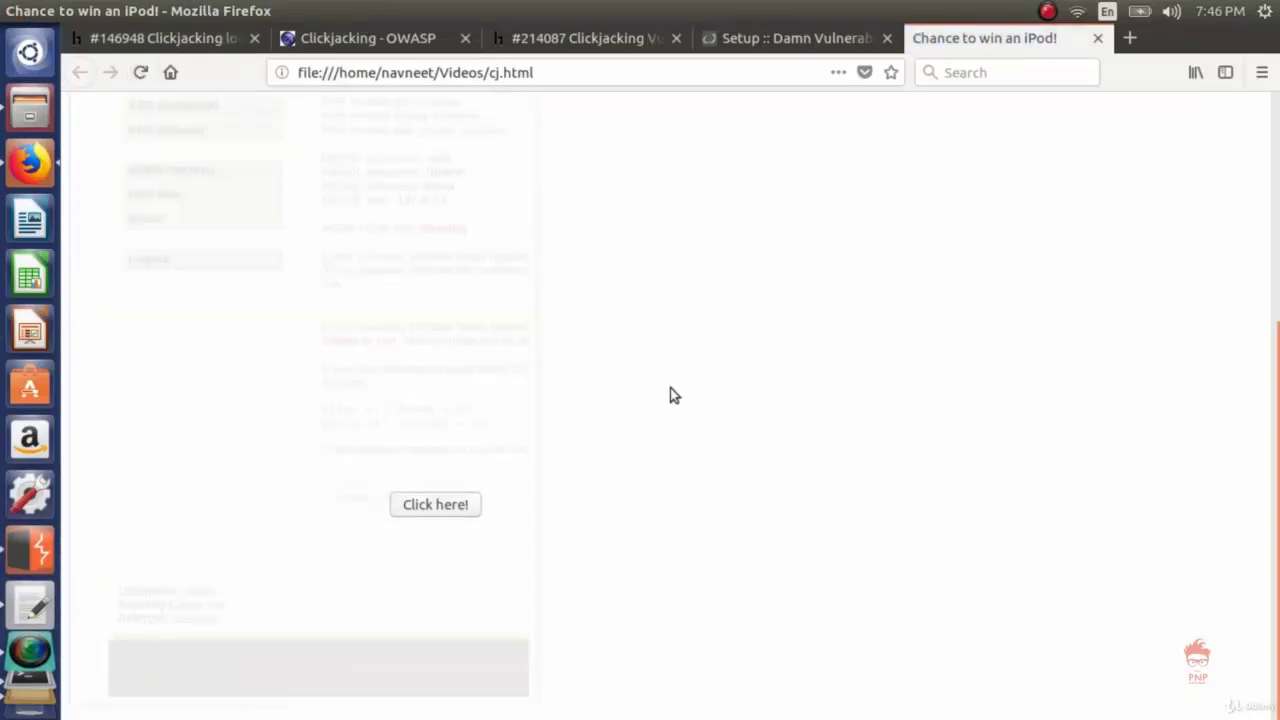
scroll(672, 396, "up", 5)
scroll(672, 396, "down", 5)
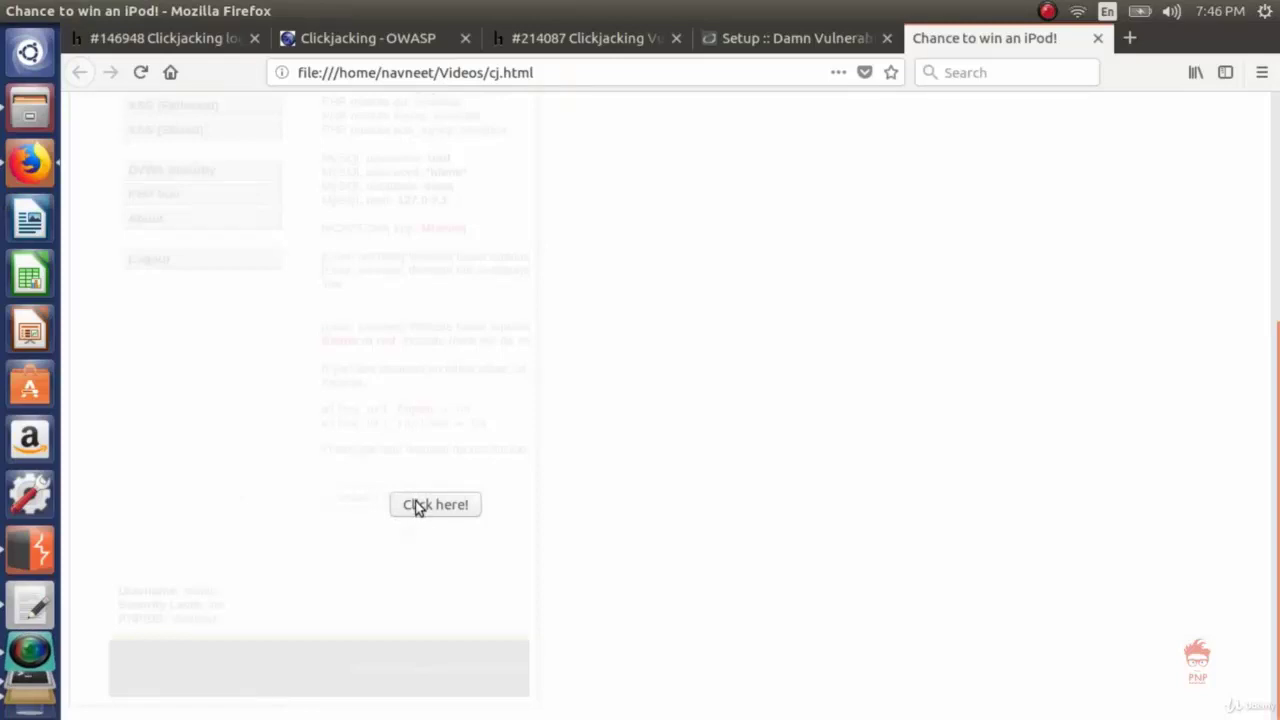
left_click(419, 508)
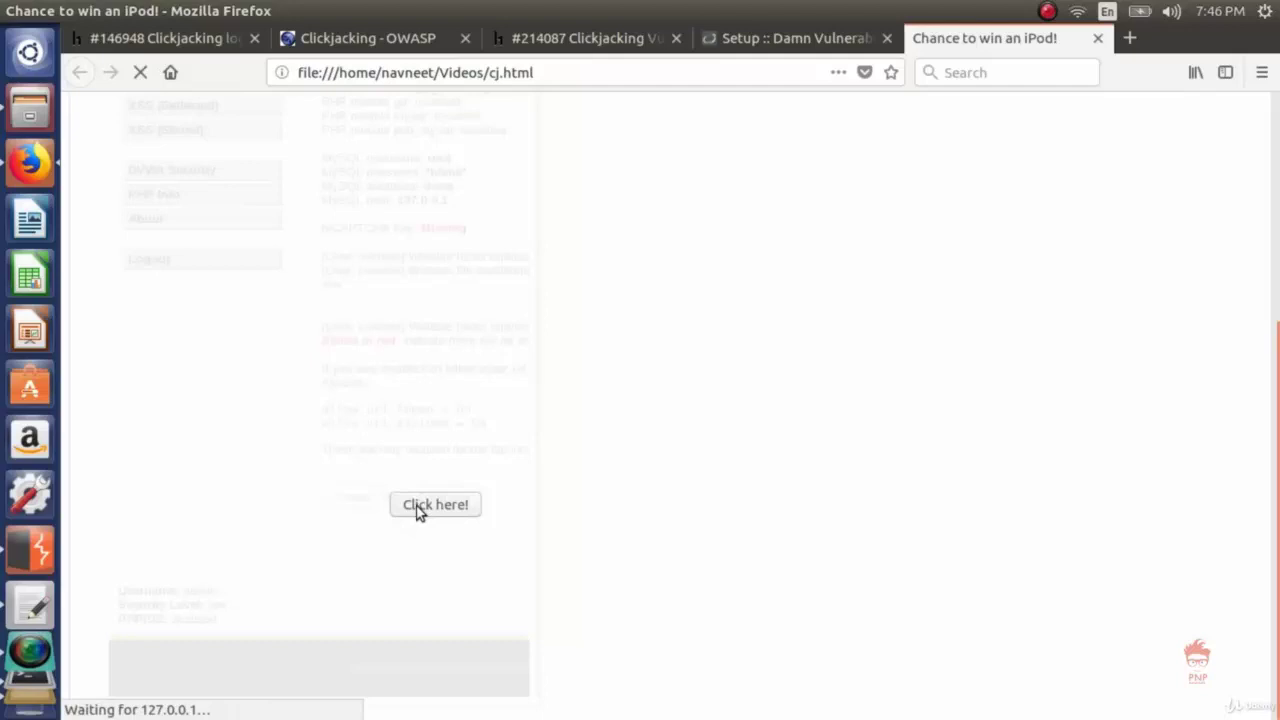
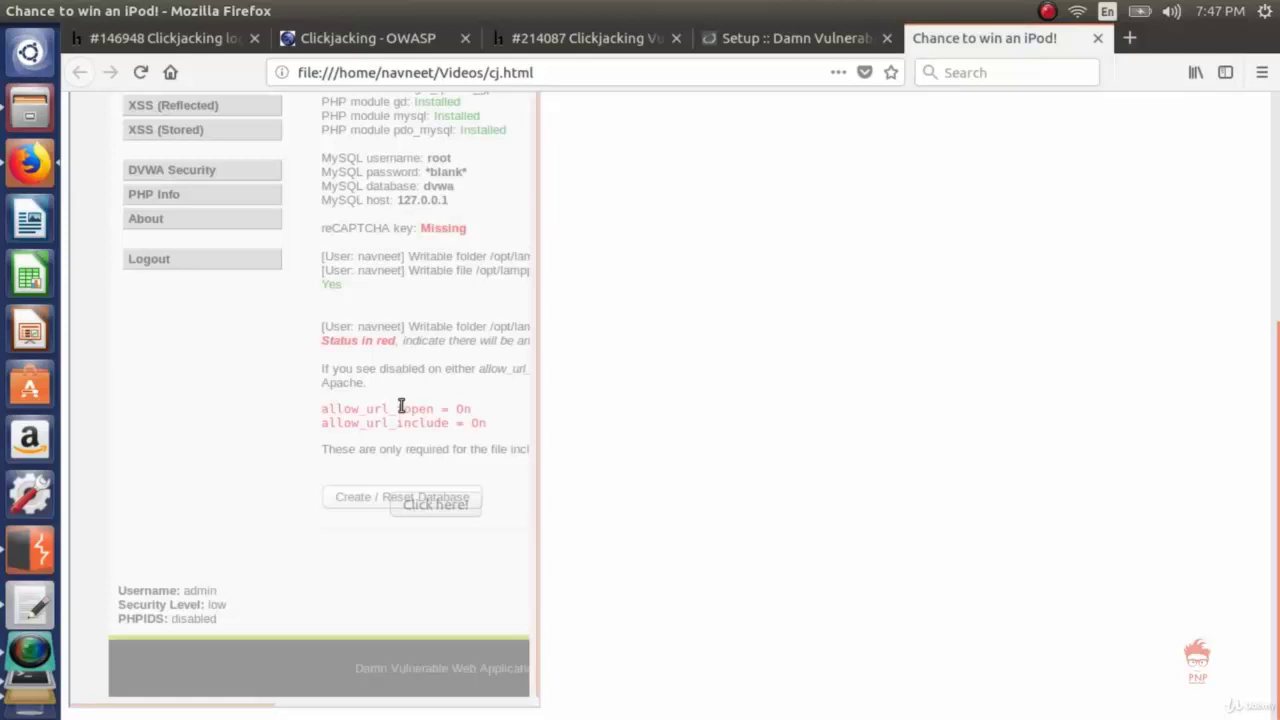
left_click(430, 505)
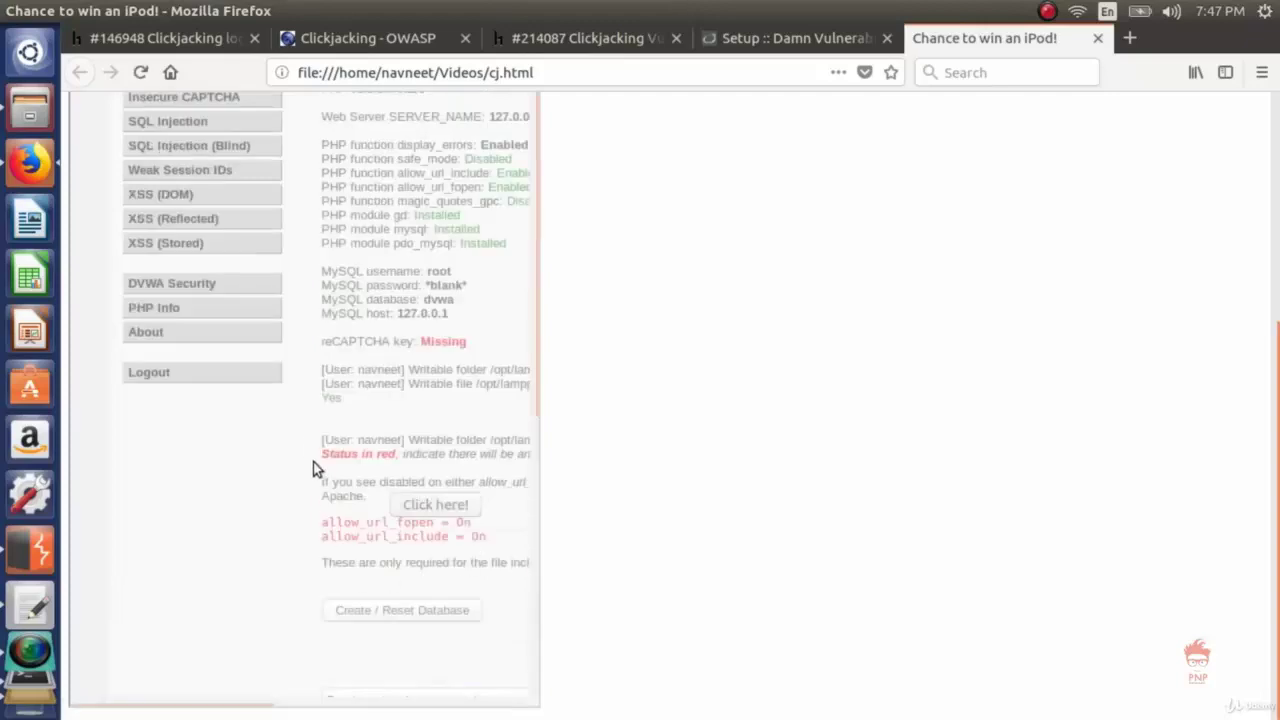
scroll(314, 470, "down", 6)
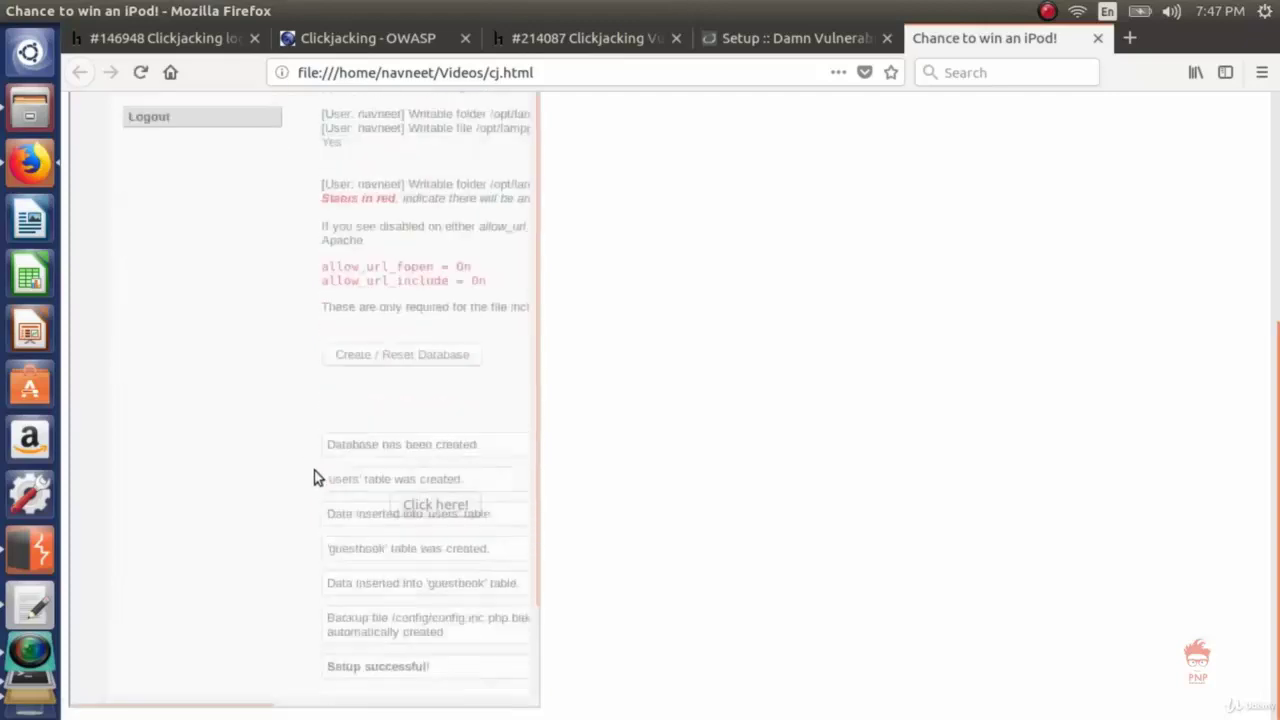
Step: Open HackerOne report #214087 on the Yelp clickjacking vulnerability and read through its description and video explanations
left_click(537, 40)
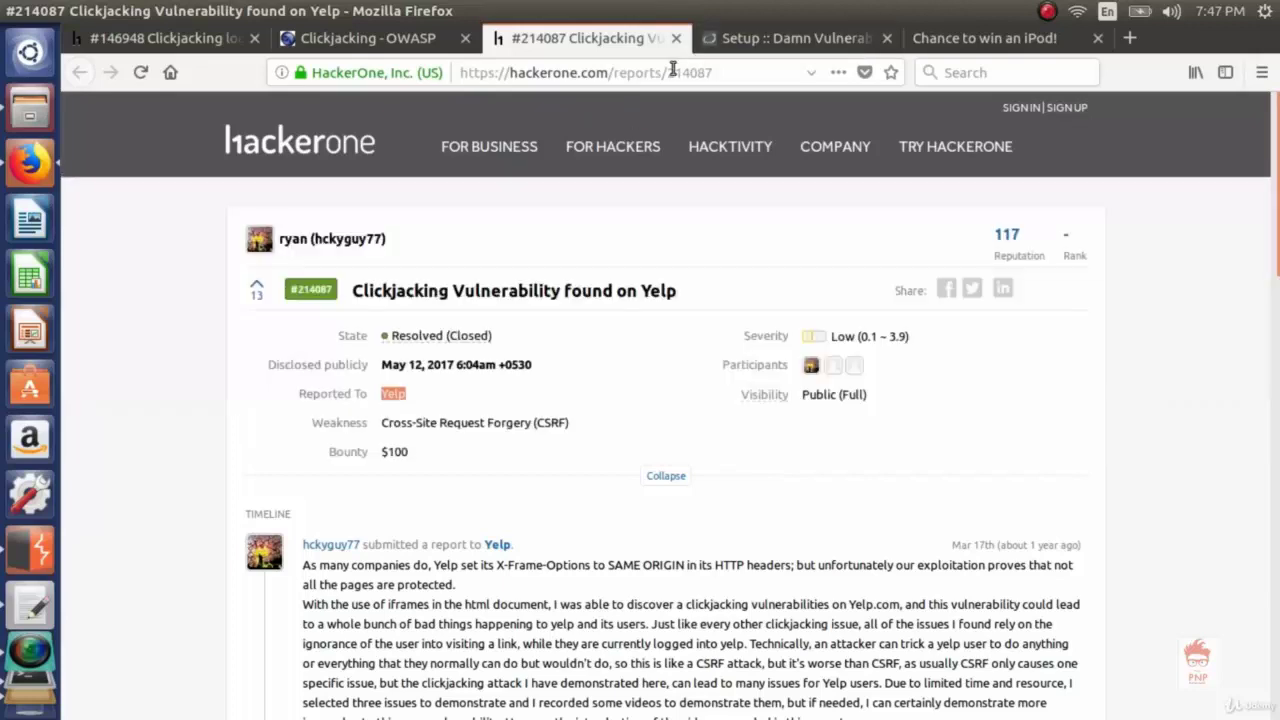
mouse_move(613, 146)
mouse_move(383, 331)
scroll(180, 479, "down", 5)
scroll(180, 479, "down", 4)
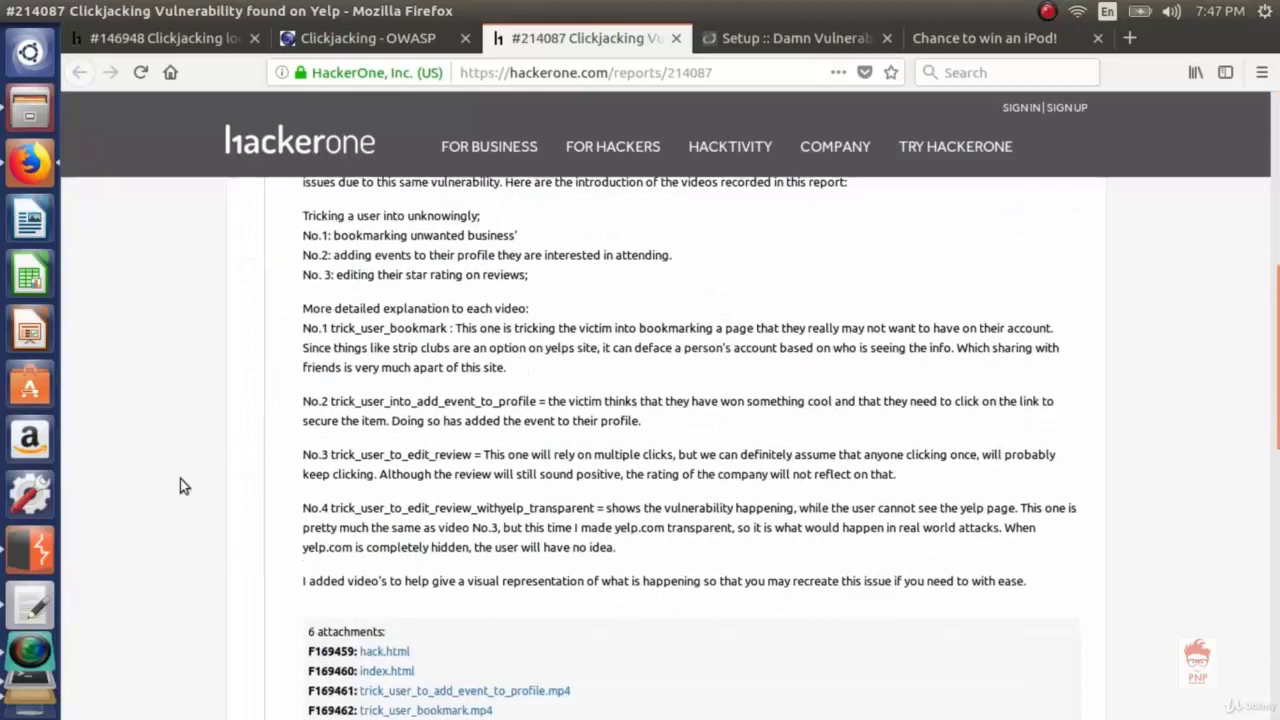
scroll(180, 479, "up", 5)
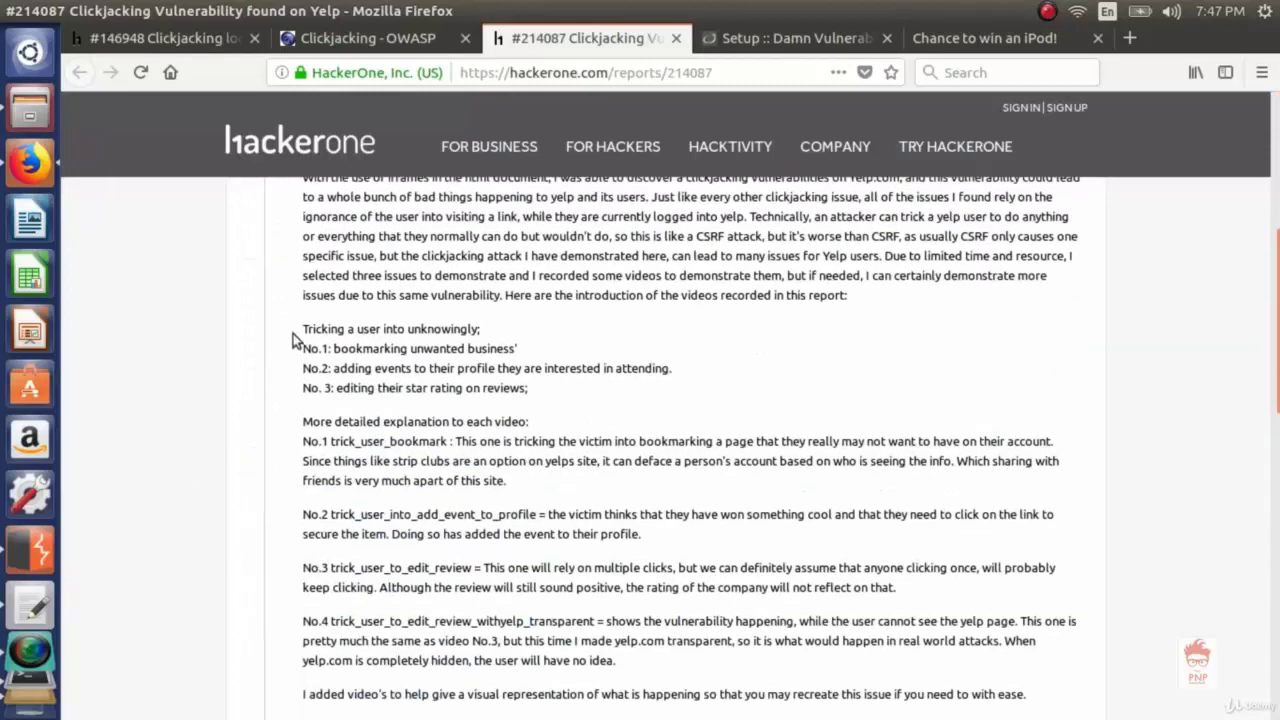
Step: Highlight the list of actions a Yelp user can be tricked into, and return to the report's bounty field
left_click_drag(302, 329, 519, 387)
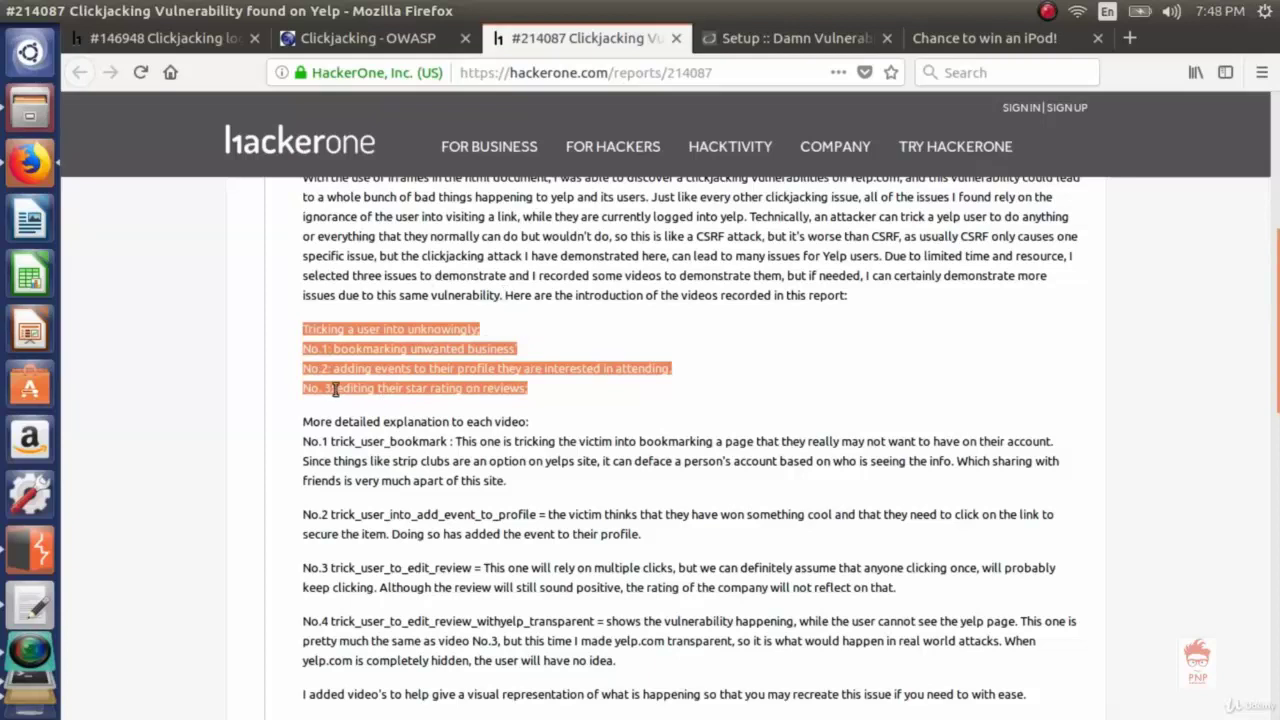
left_click_drag(285, 317, 530, 392)
left_click(287, 452)
scroll(287, 452, "up", 5)
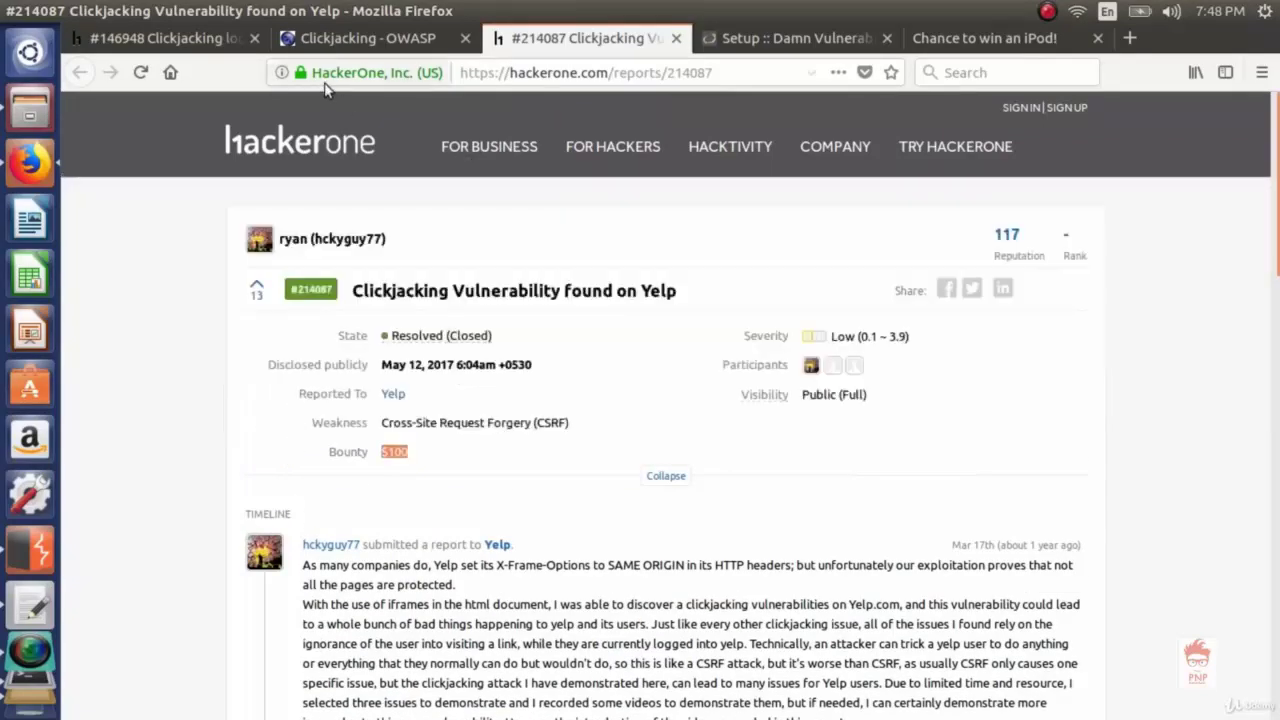
Step: Open HackerOne report #146948 on the Zomato login page and highlight the closing comment about the clickjacking security policy
left_click(220, 38)
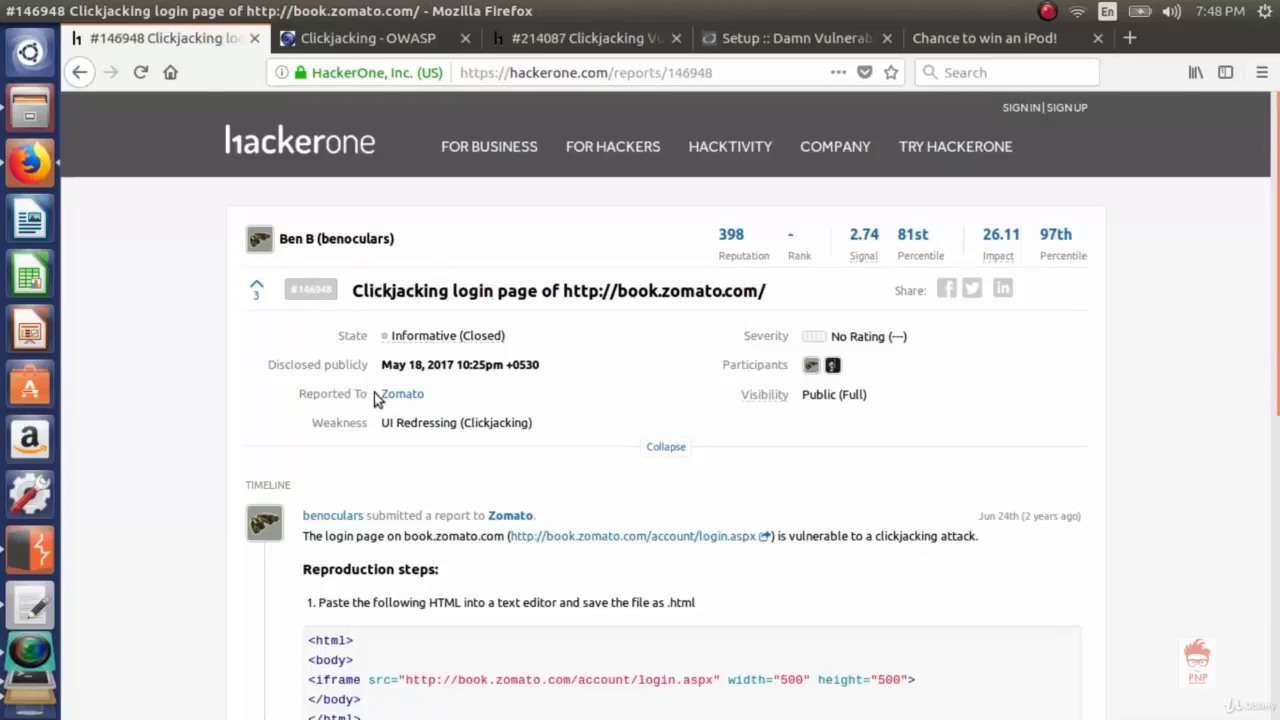
left_click_drag(675, 72, 709, 72)
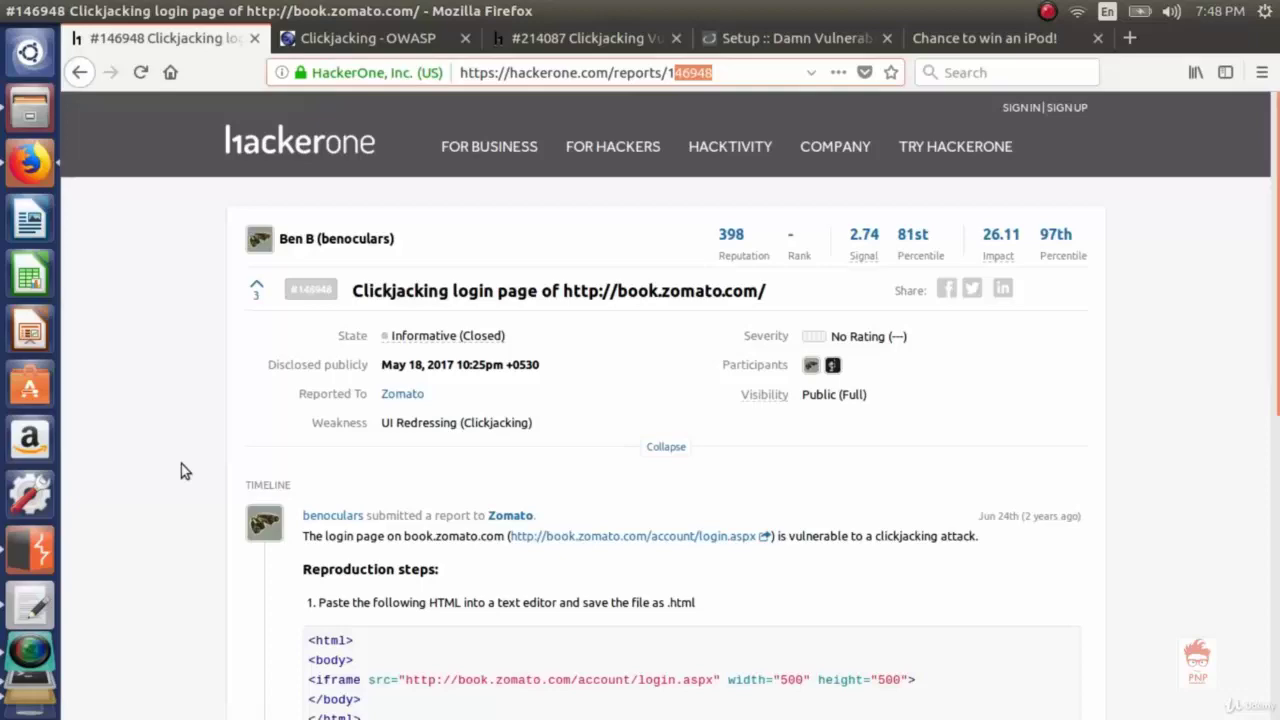
scroll(181, 464, "down", 10)
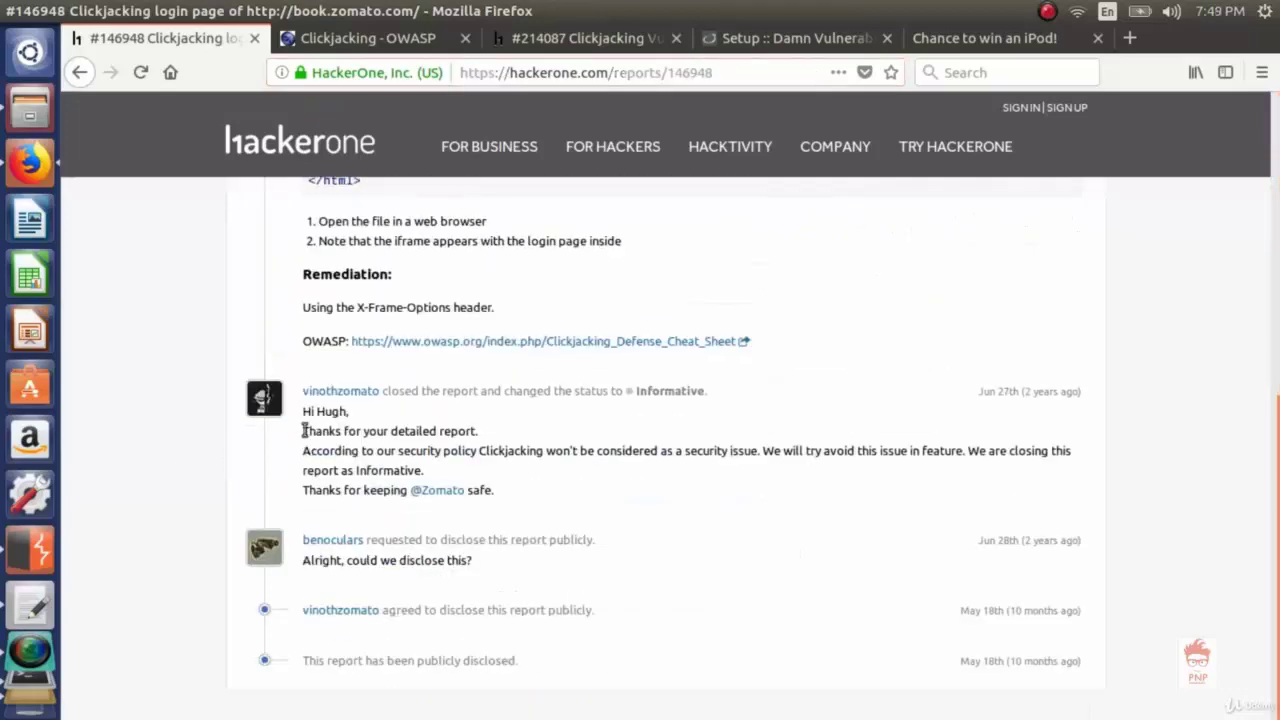
left_click_drag(305, 431, 478, 428)
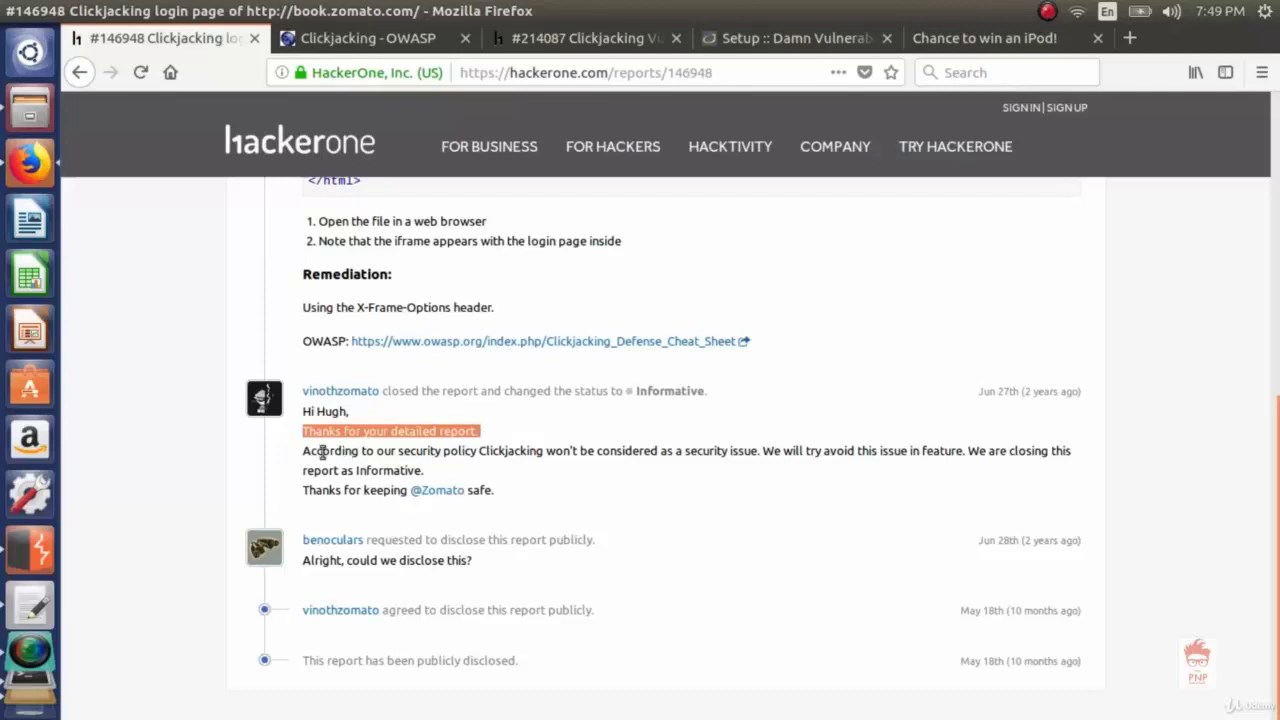
left_click_drag(303, 451, 433, 472)
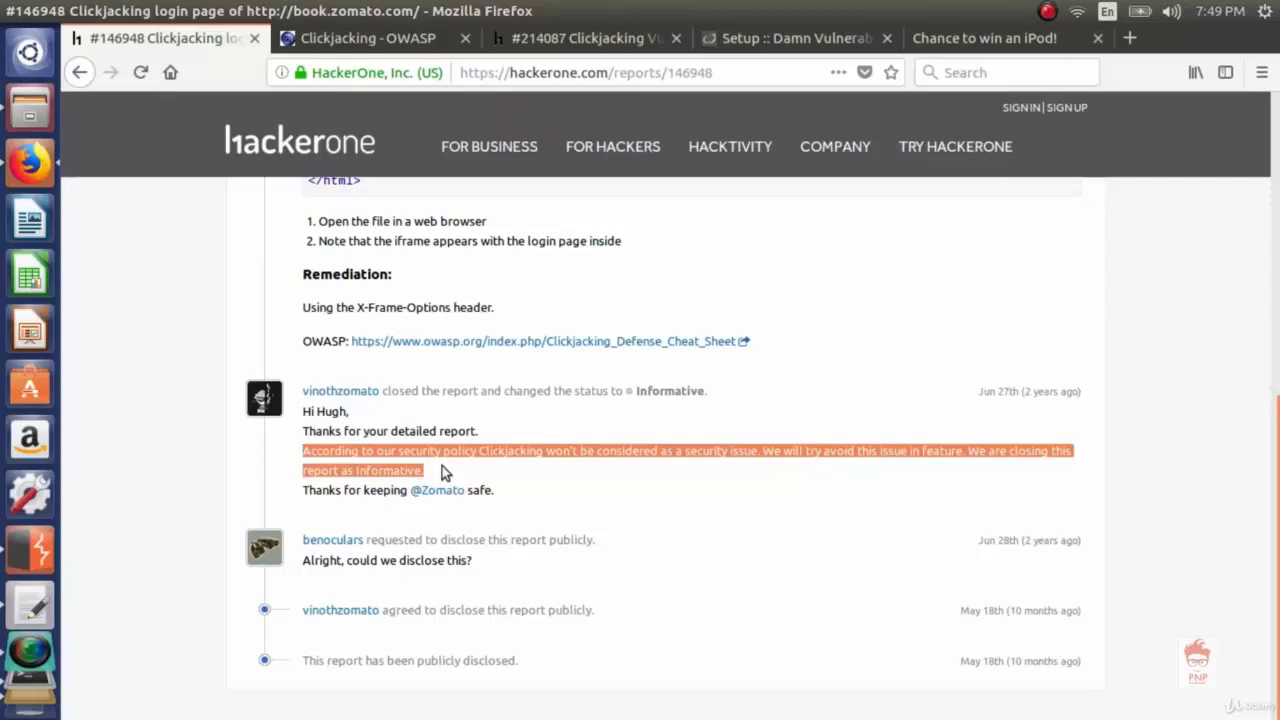
left_click(523, 472)
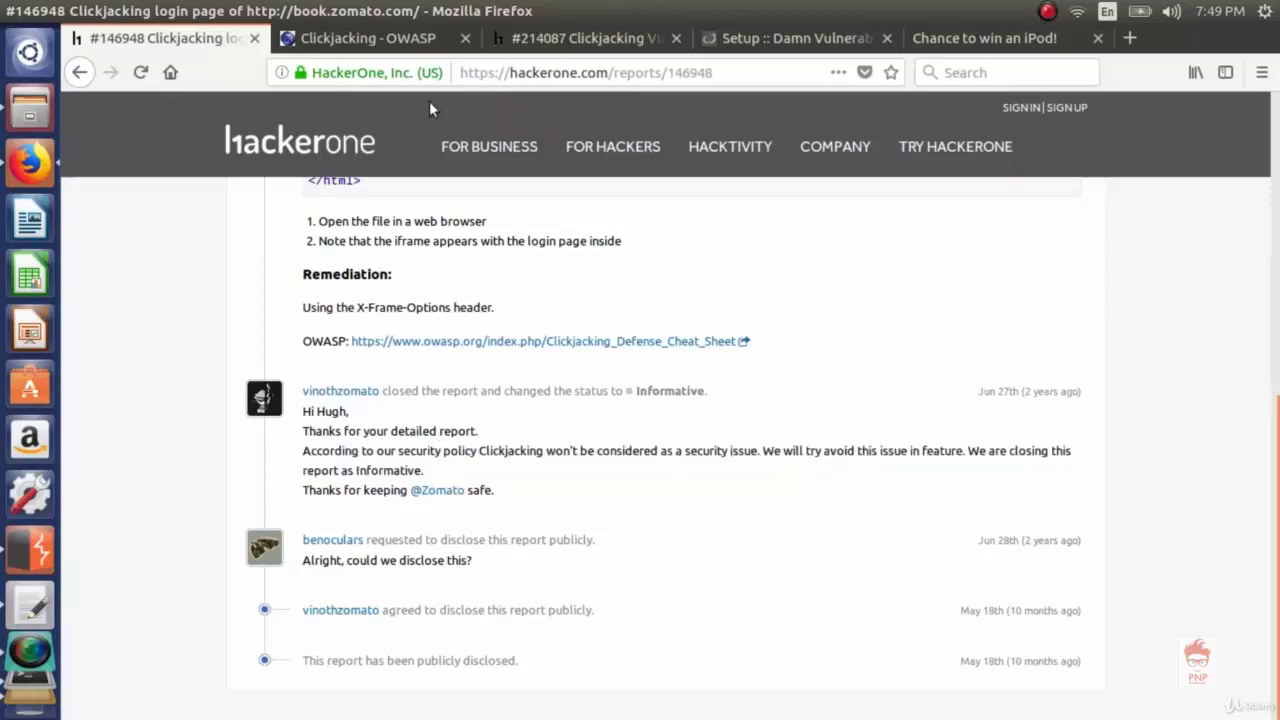
Step: Revisit the Yelp report's bounty field, and return to the start of the Zomato report for comparison
left_click(540, 38)
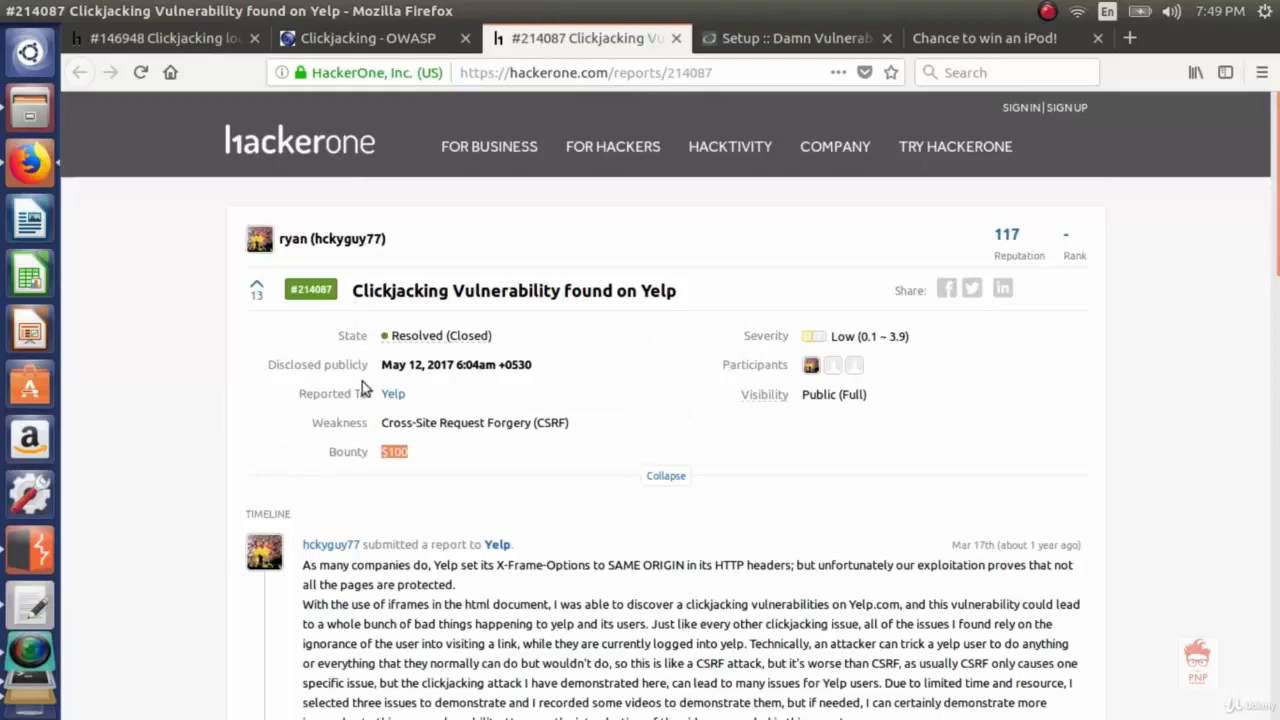
left_click(410, 446)
left_click(165, 38)
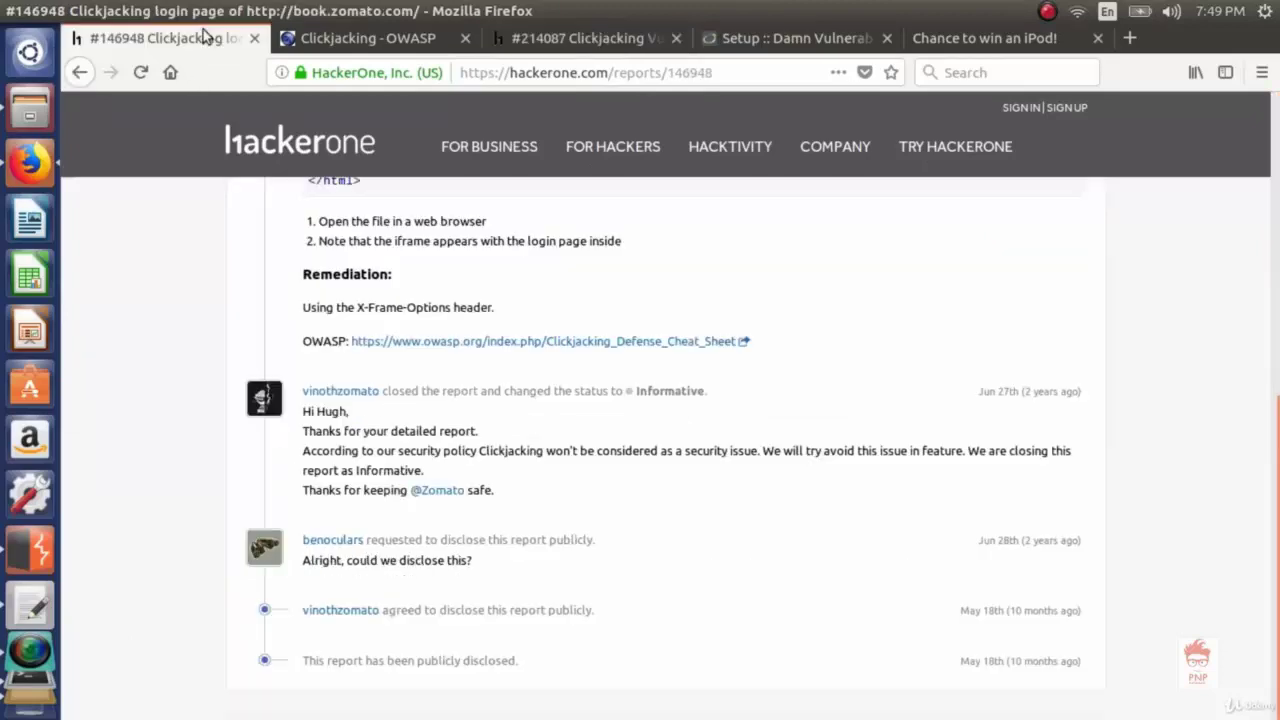
scroll(229, 413, "up", 10)
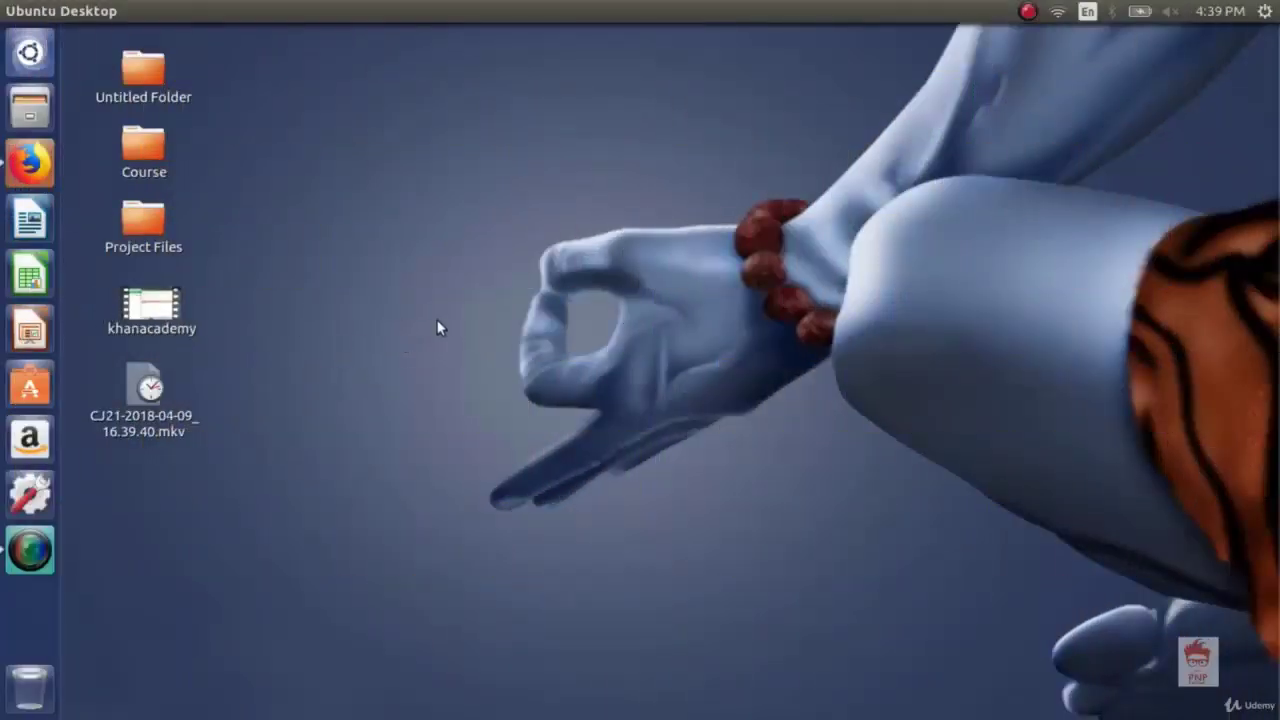
Step: Open the khanacademy video from the desktop in the Videos player and pause it near the start
double_click(170, 336)
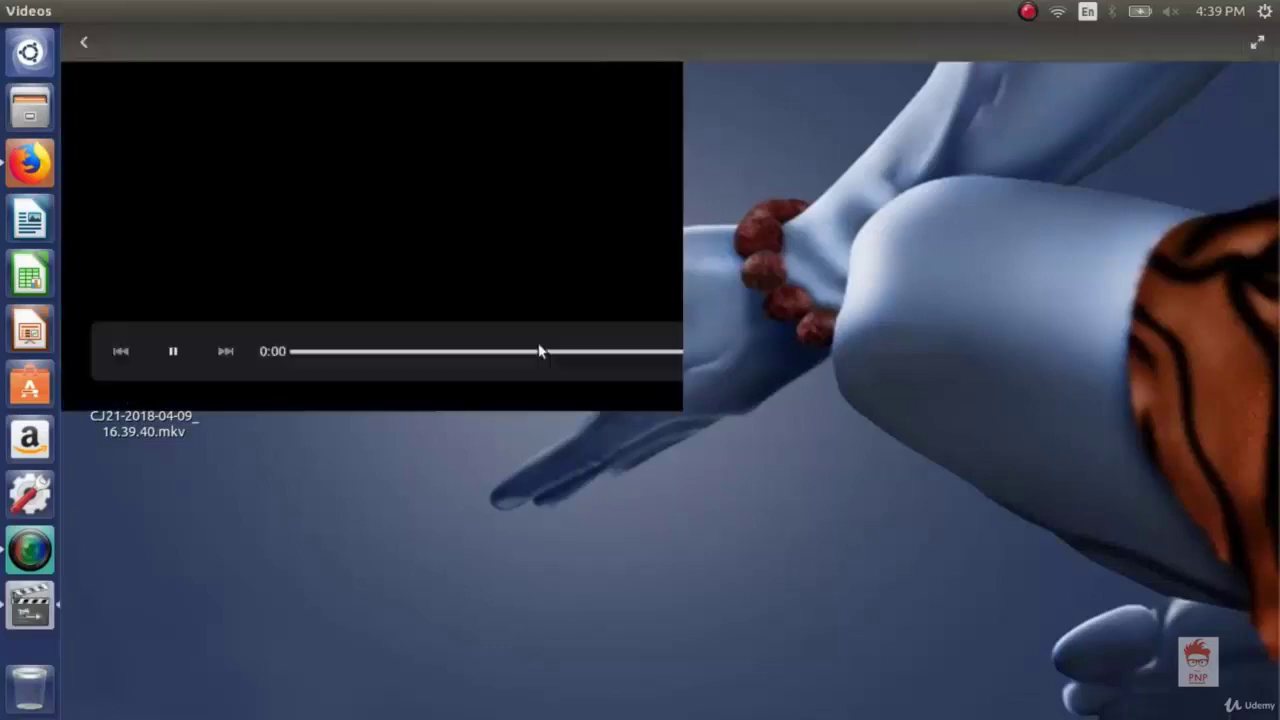
key("space")
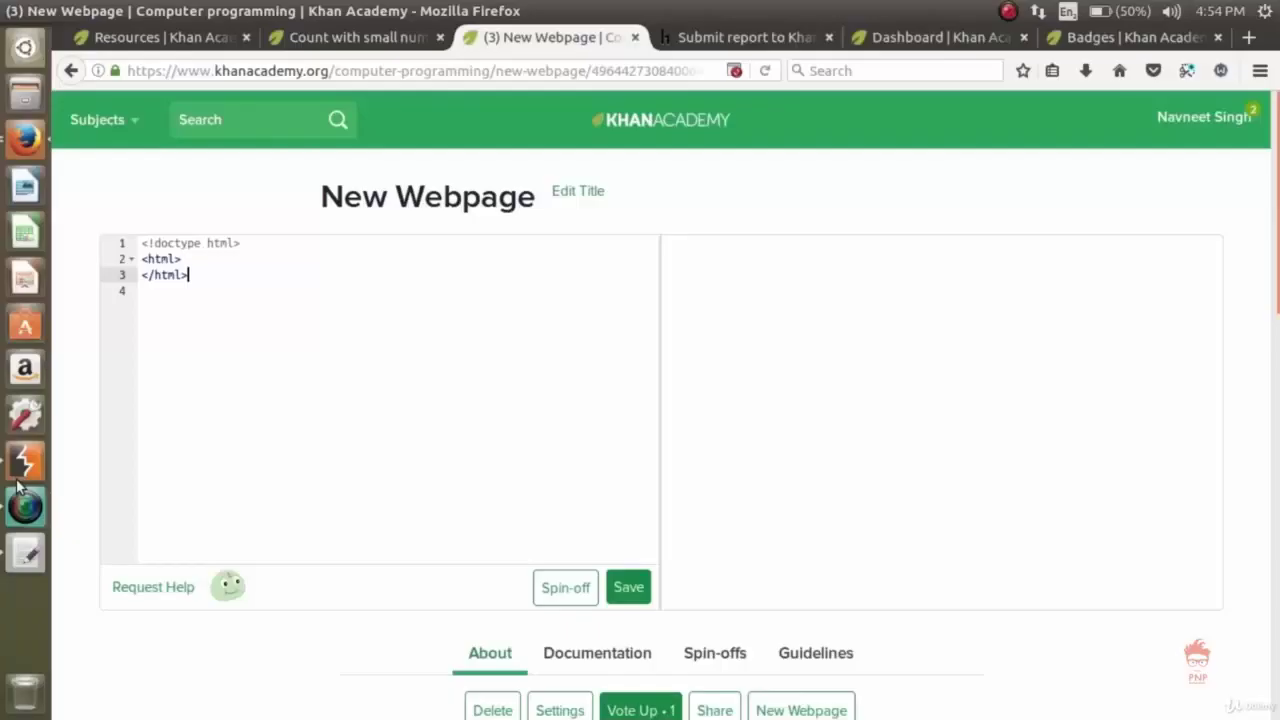
mouse_move(1071, 569)
mouse_move(214, 337)
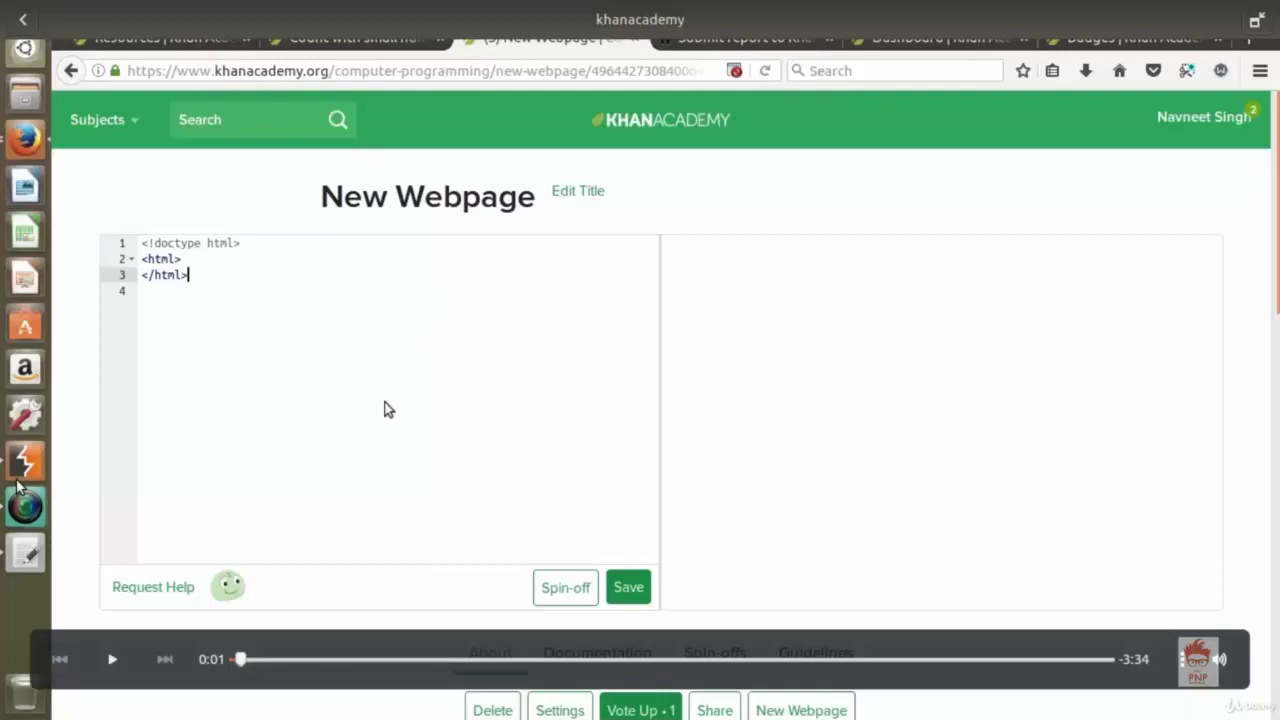
Step: Skip ahead in the video to the iframe tag test in Khan Academy's New Webpage editor, pausing on its security restriction
left_click(278, 659)
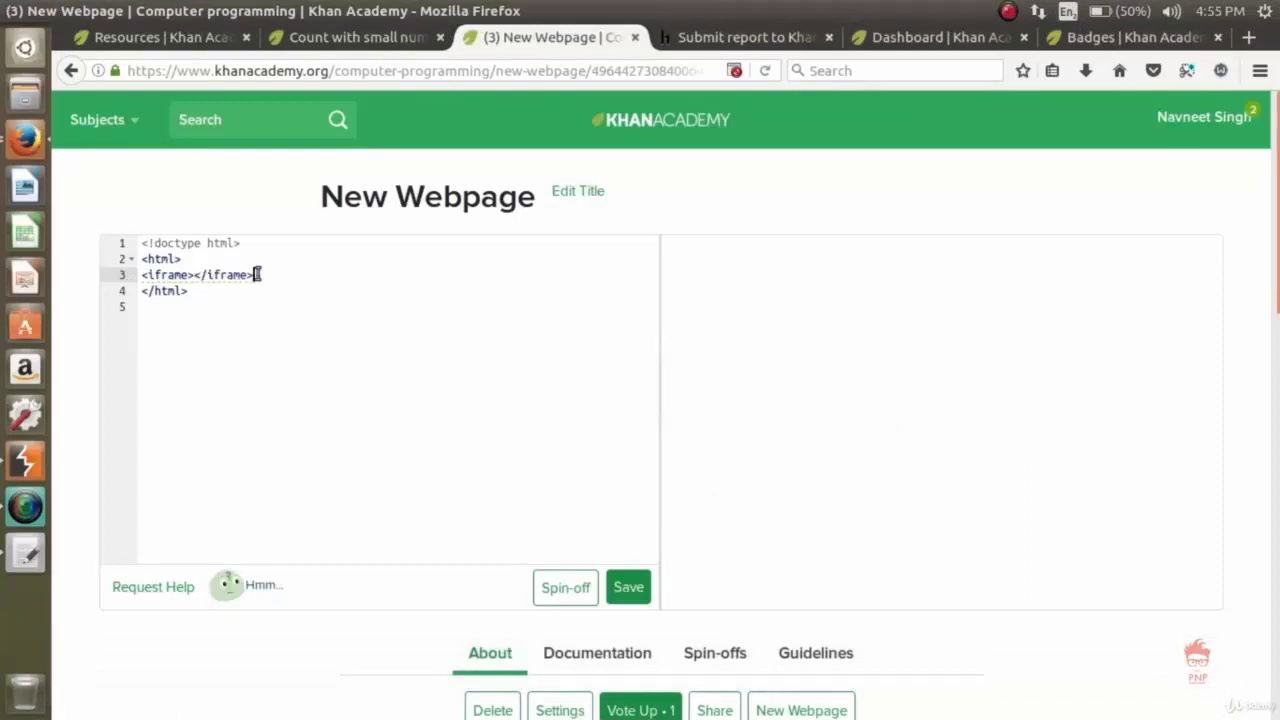
left_click_drag(253, 274, 139, 274)
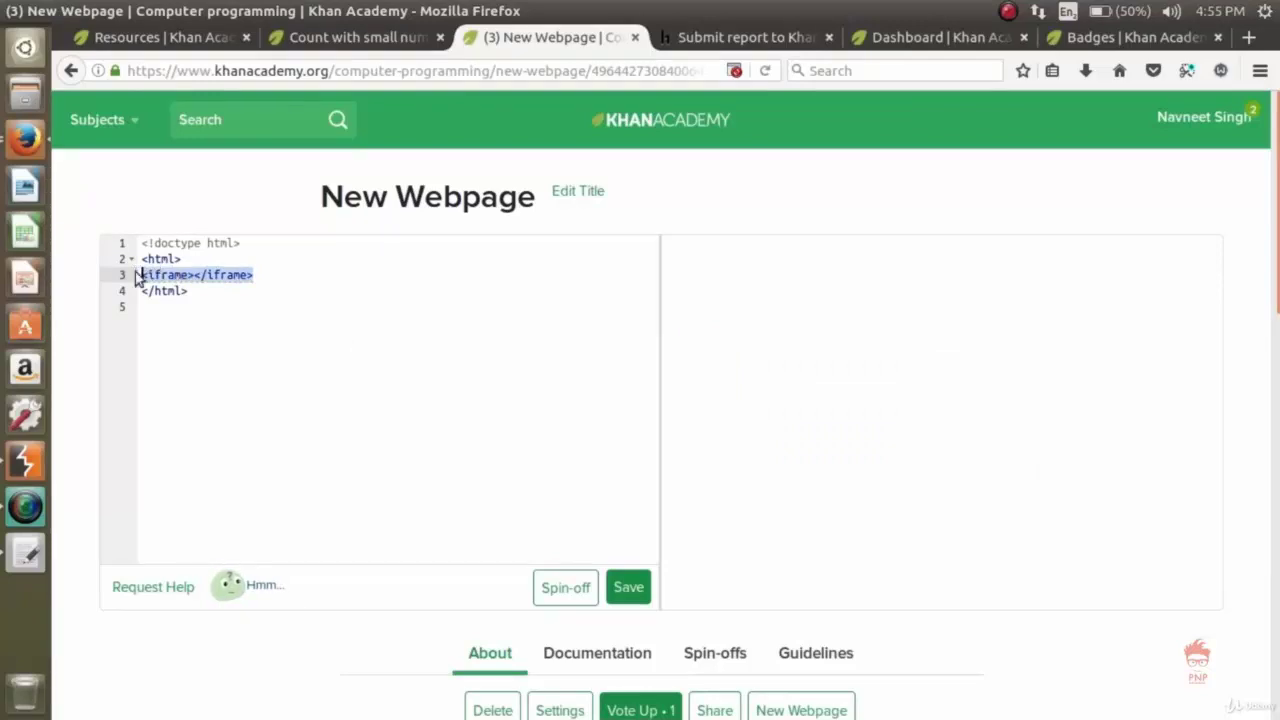
key("space")
left_click(316, 660)
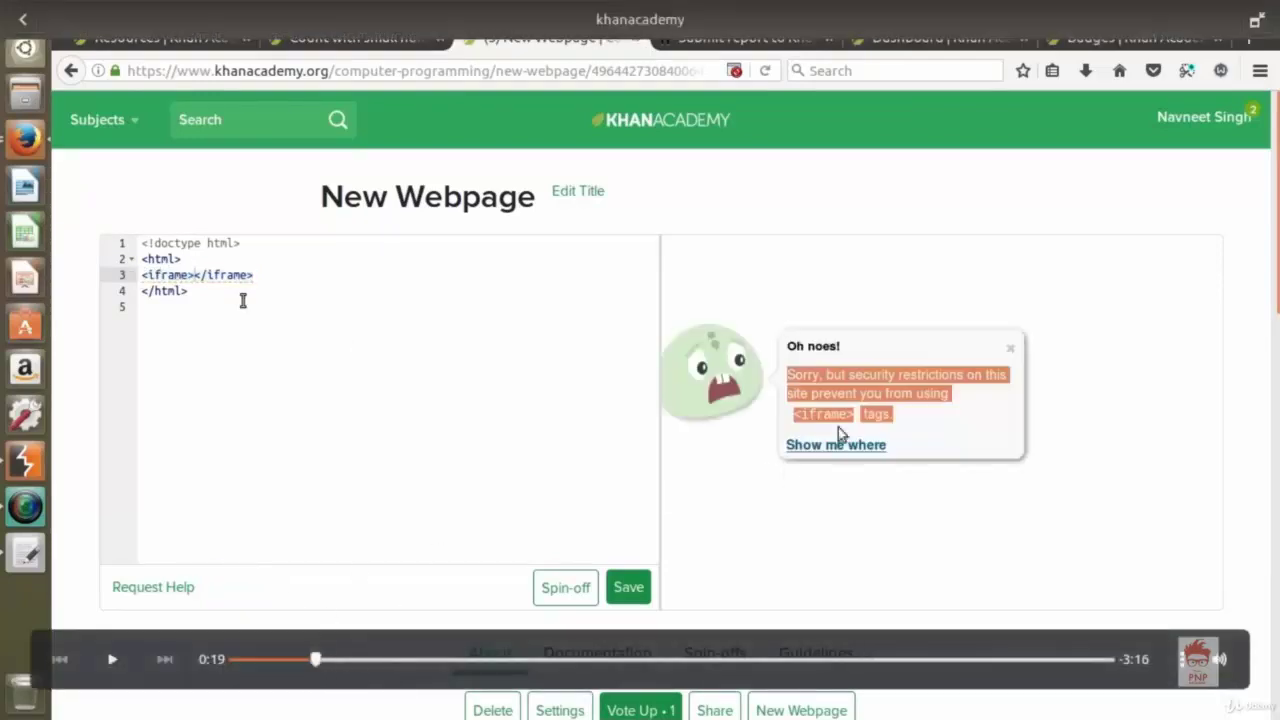
key("space")
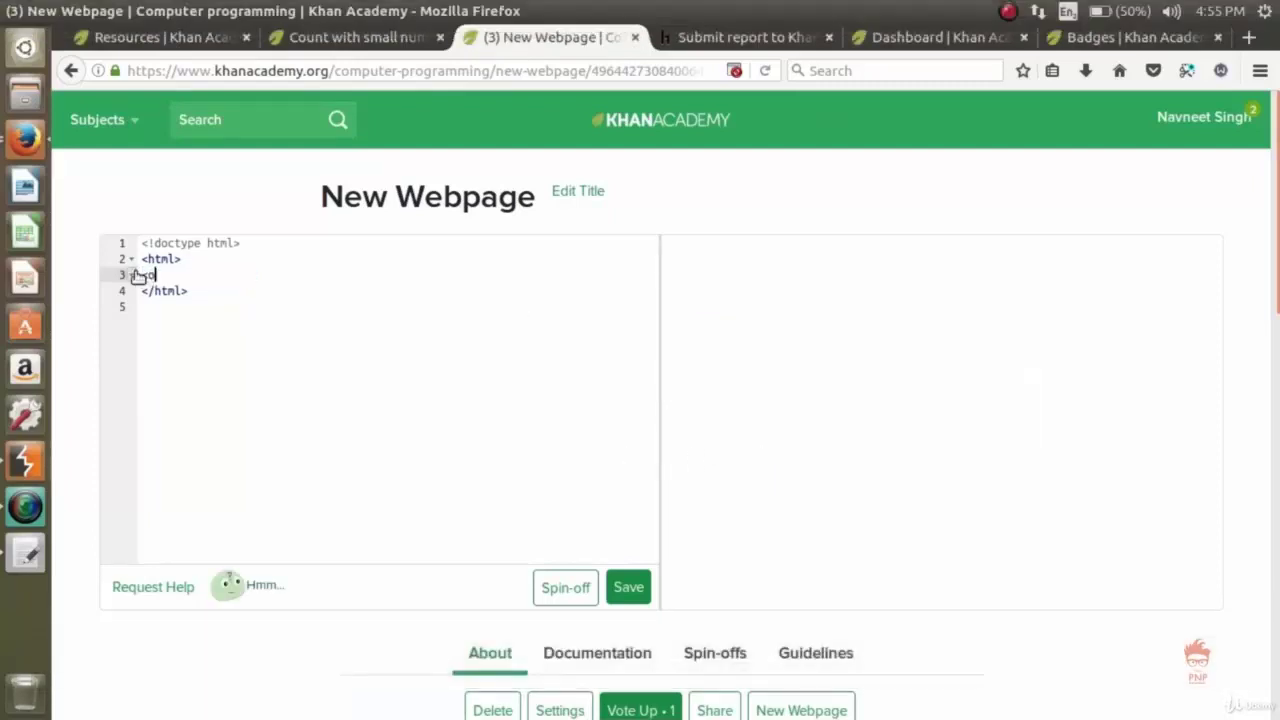
Step: Watch the video's test of the <object></object> tag and the editor's response to it
type("></object>")
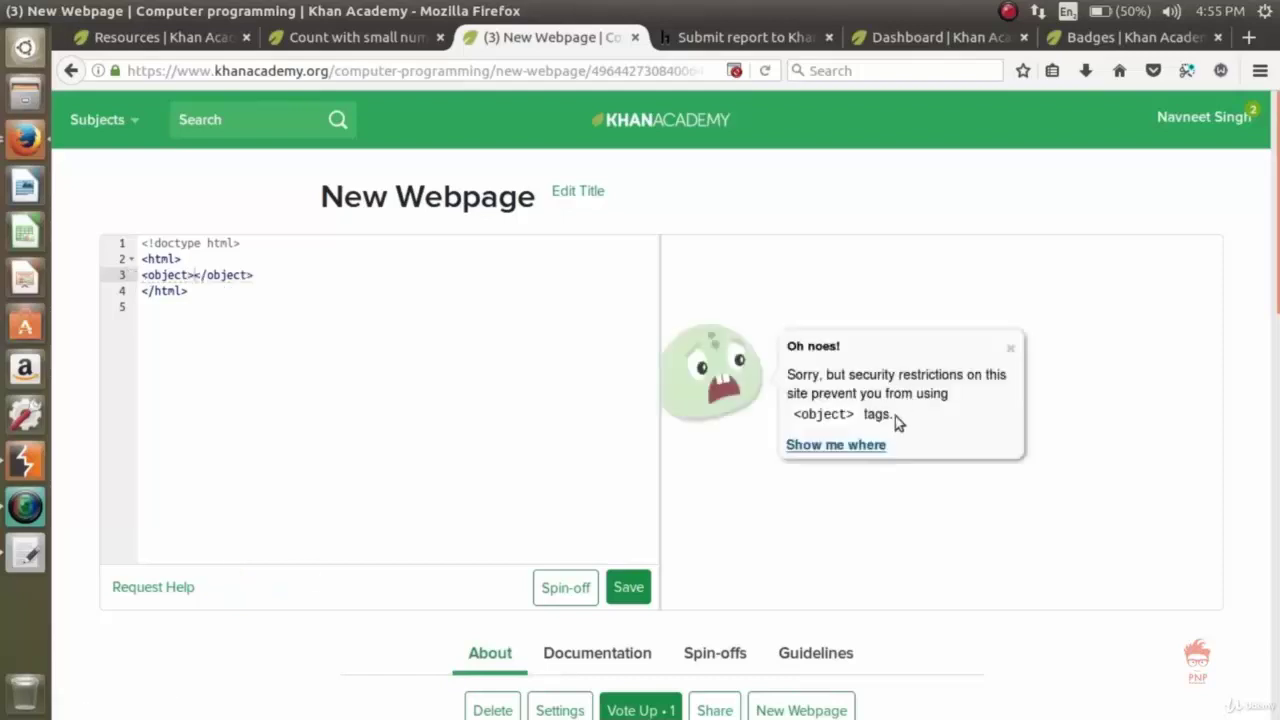
left_click_drag(894, 419, 785, 372)
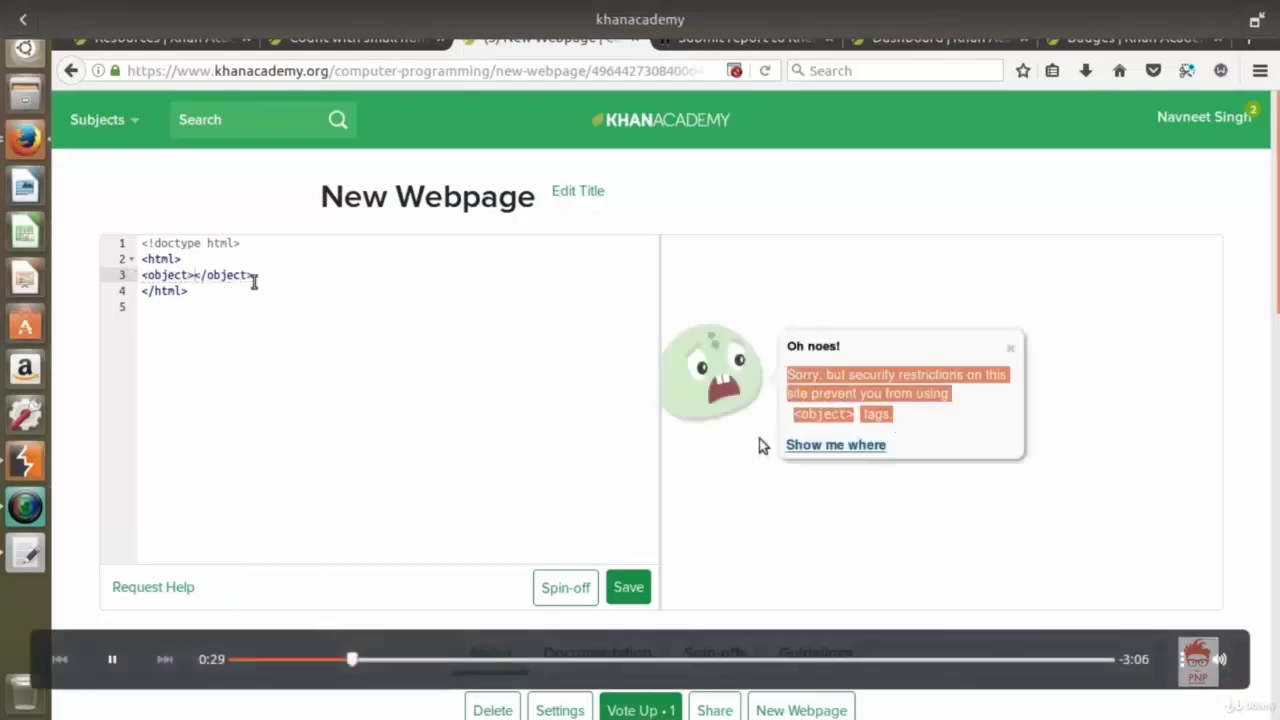
Step: Continue watching the video as the object tag is replaced with <embed> and the editor's response is highlighted
key("BackSpace")
key("BackSpace")
key("BackSpace")
key("BackSpace")
key("BackSpace")
key("BackSpace")
key("BackSpace")
key("BackSpace")
key("BackSpace")
key("BackSpace")
key("BackSpace")
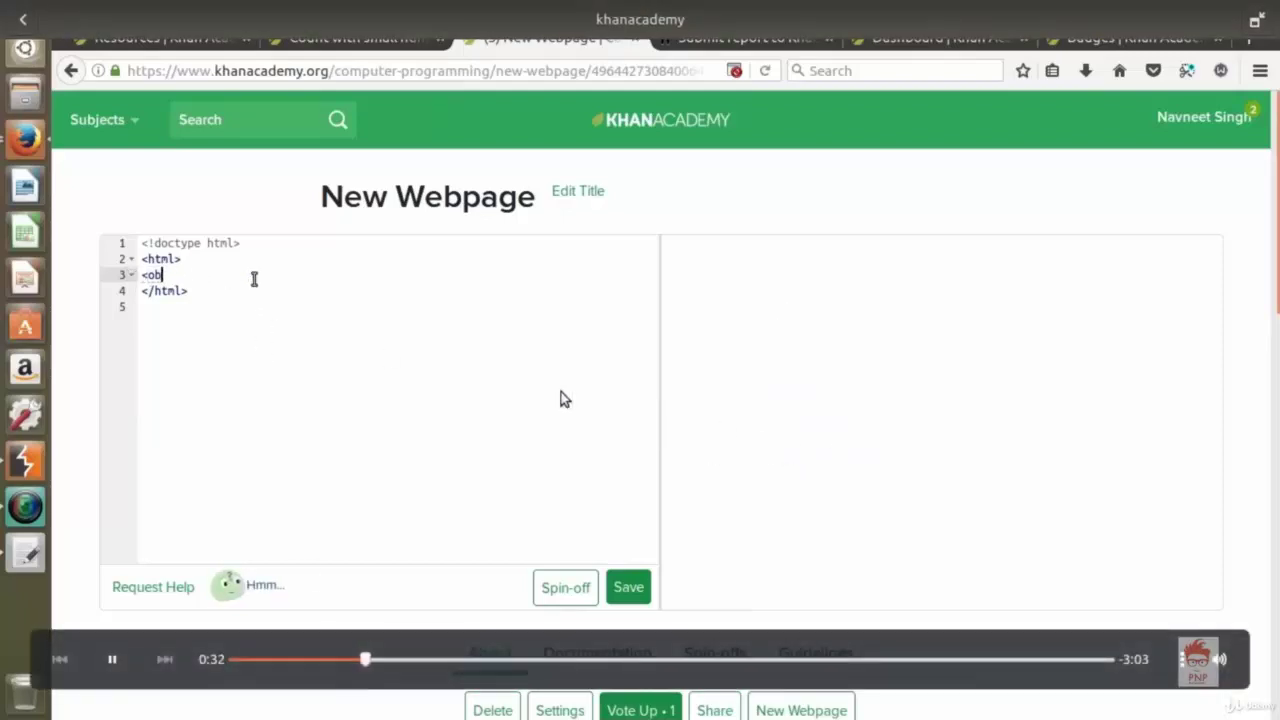
key("BackSpace")
key("BackSpace")
type("embed>")
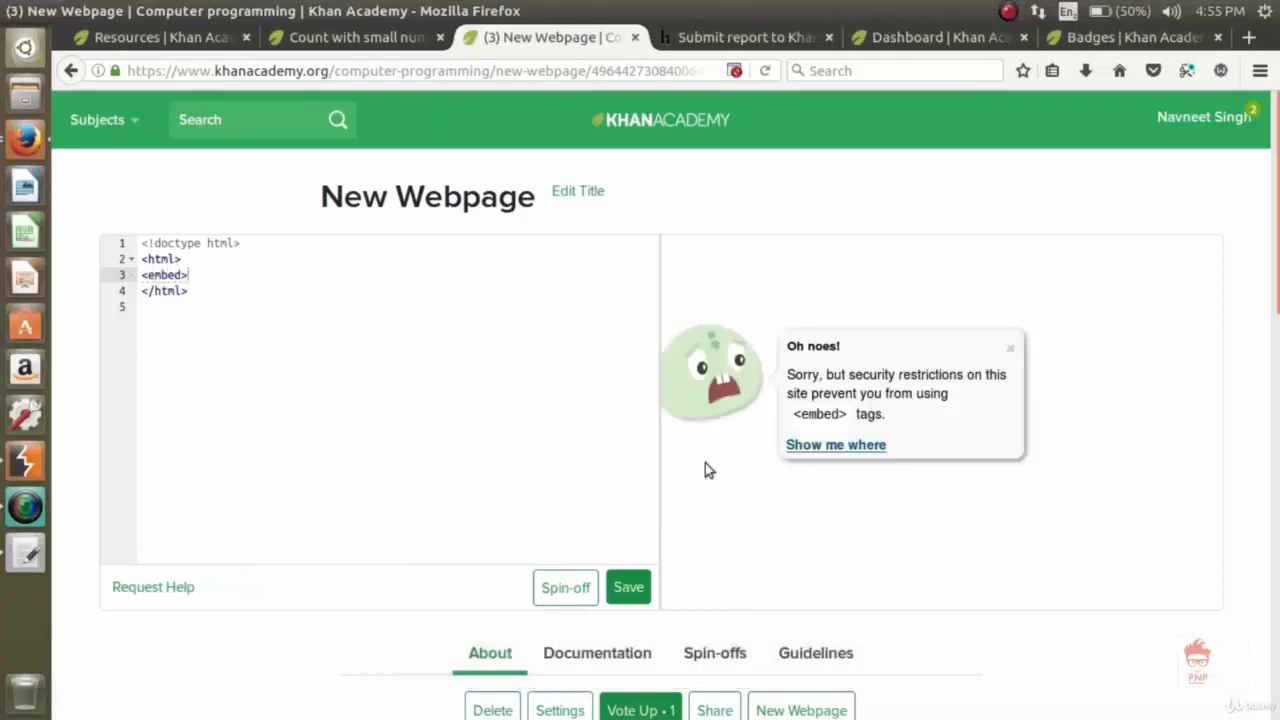
left_click_drag(819, 410, 777, 387)
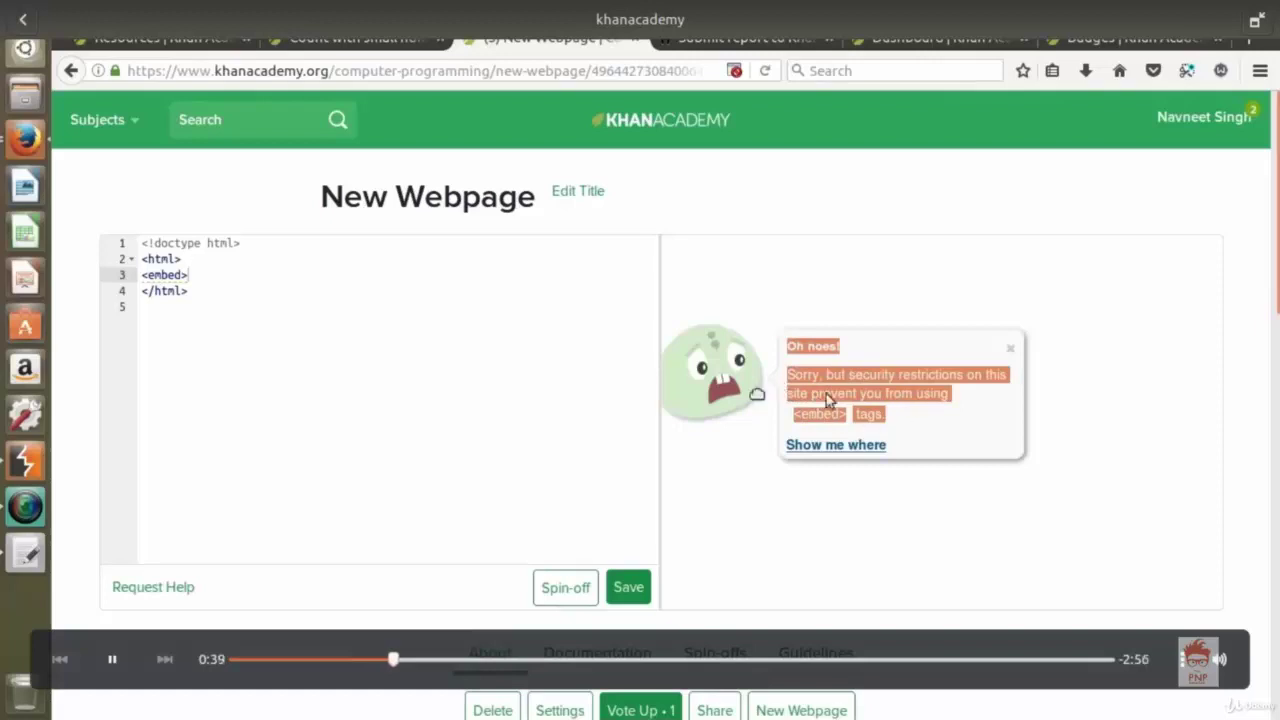
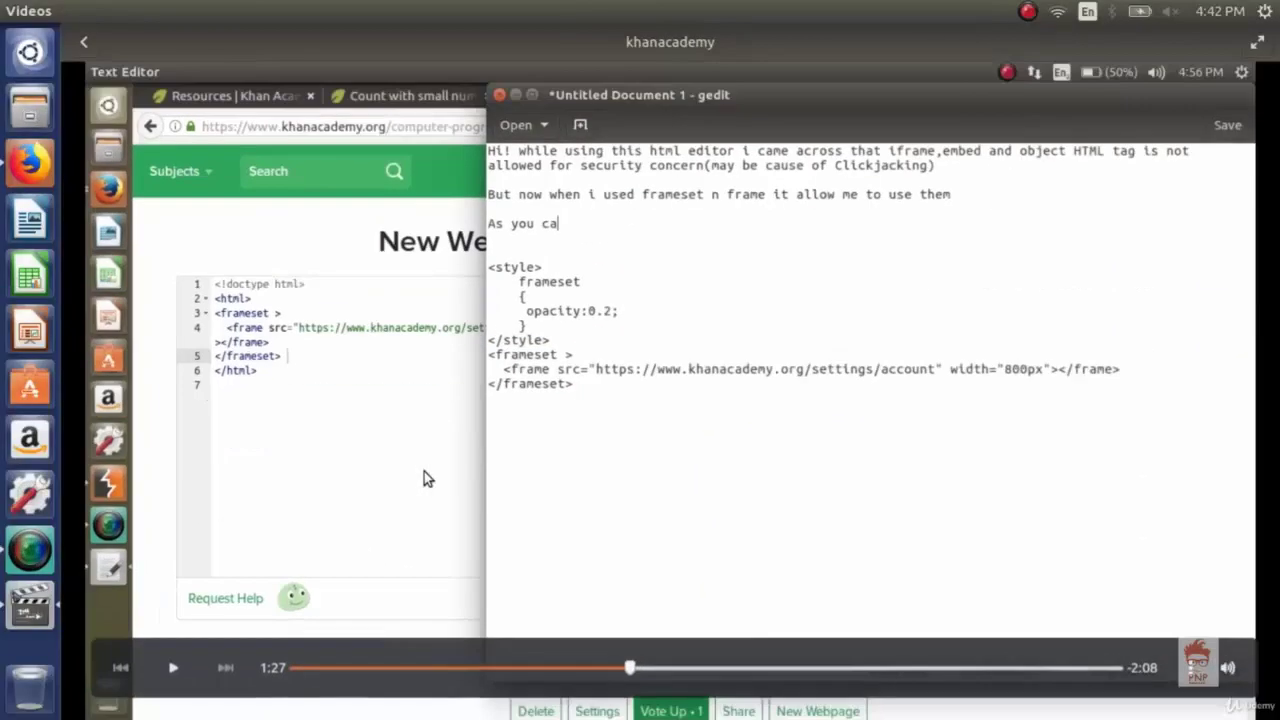
Step: Put away the khanacademy video player and return to the desktop
left_click(31, 11)
left_click(352, 257)
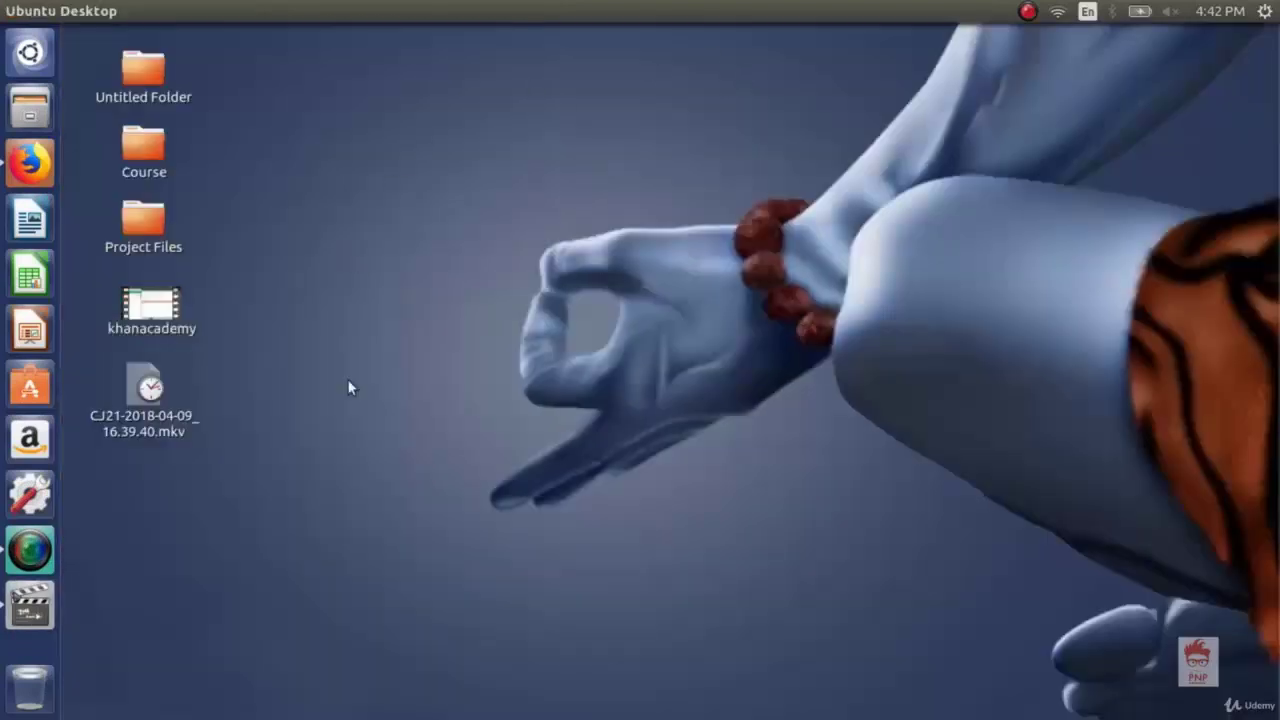